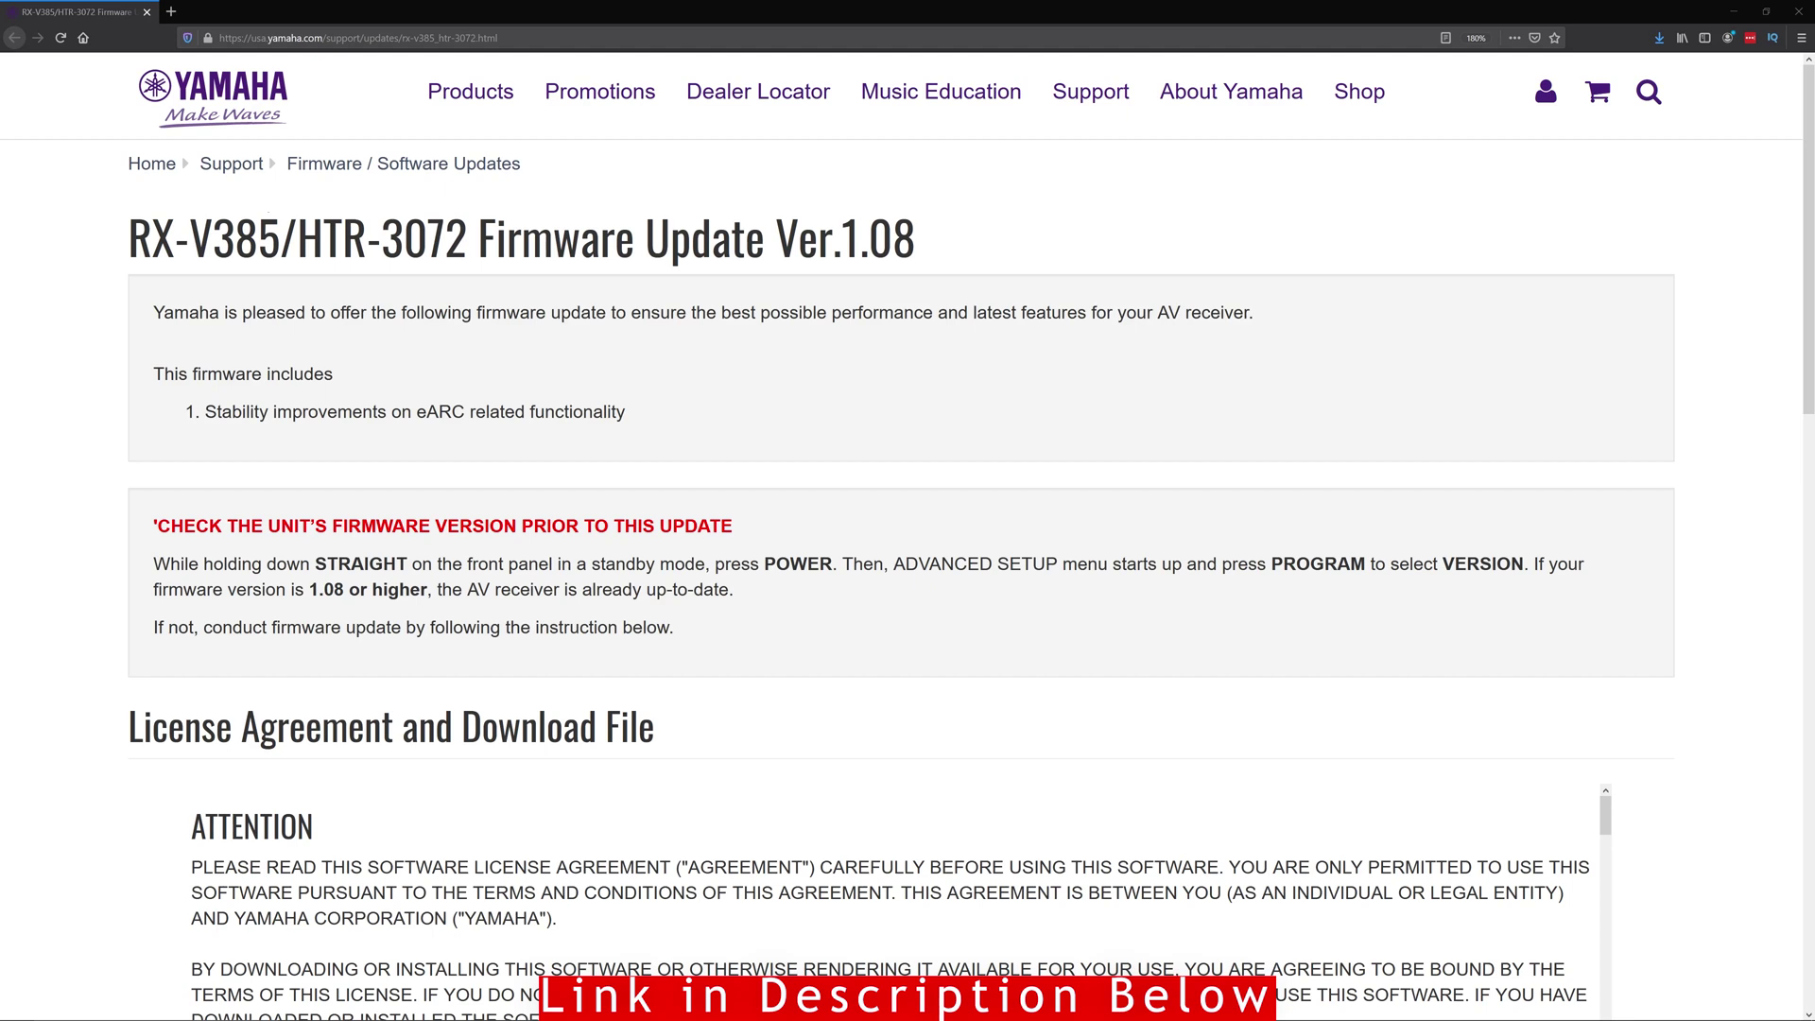
Accept the RX-V385 firmware licence with 'Yes, I agree' and place This PC beside the page
drag(121, 238, 280, 239)
scroll(281, 273, down, 8)
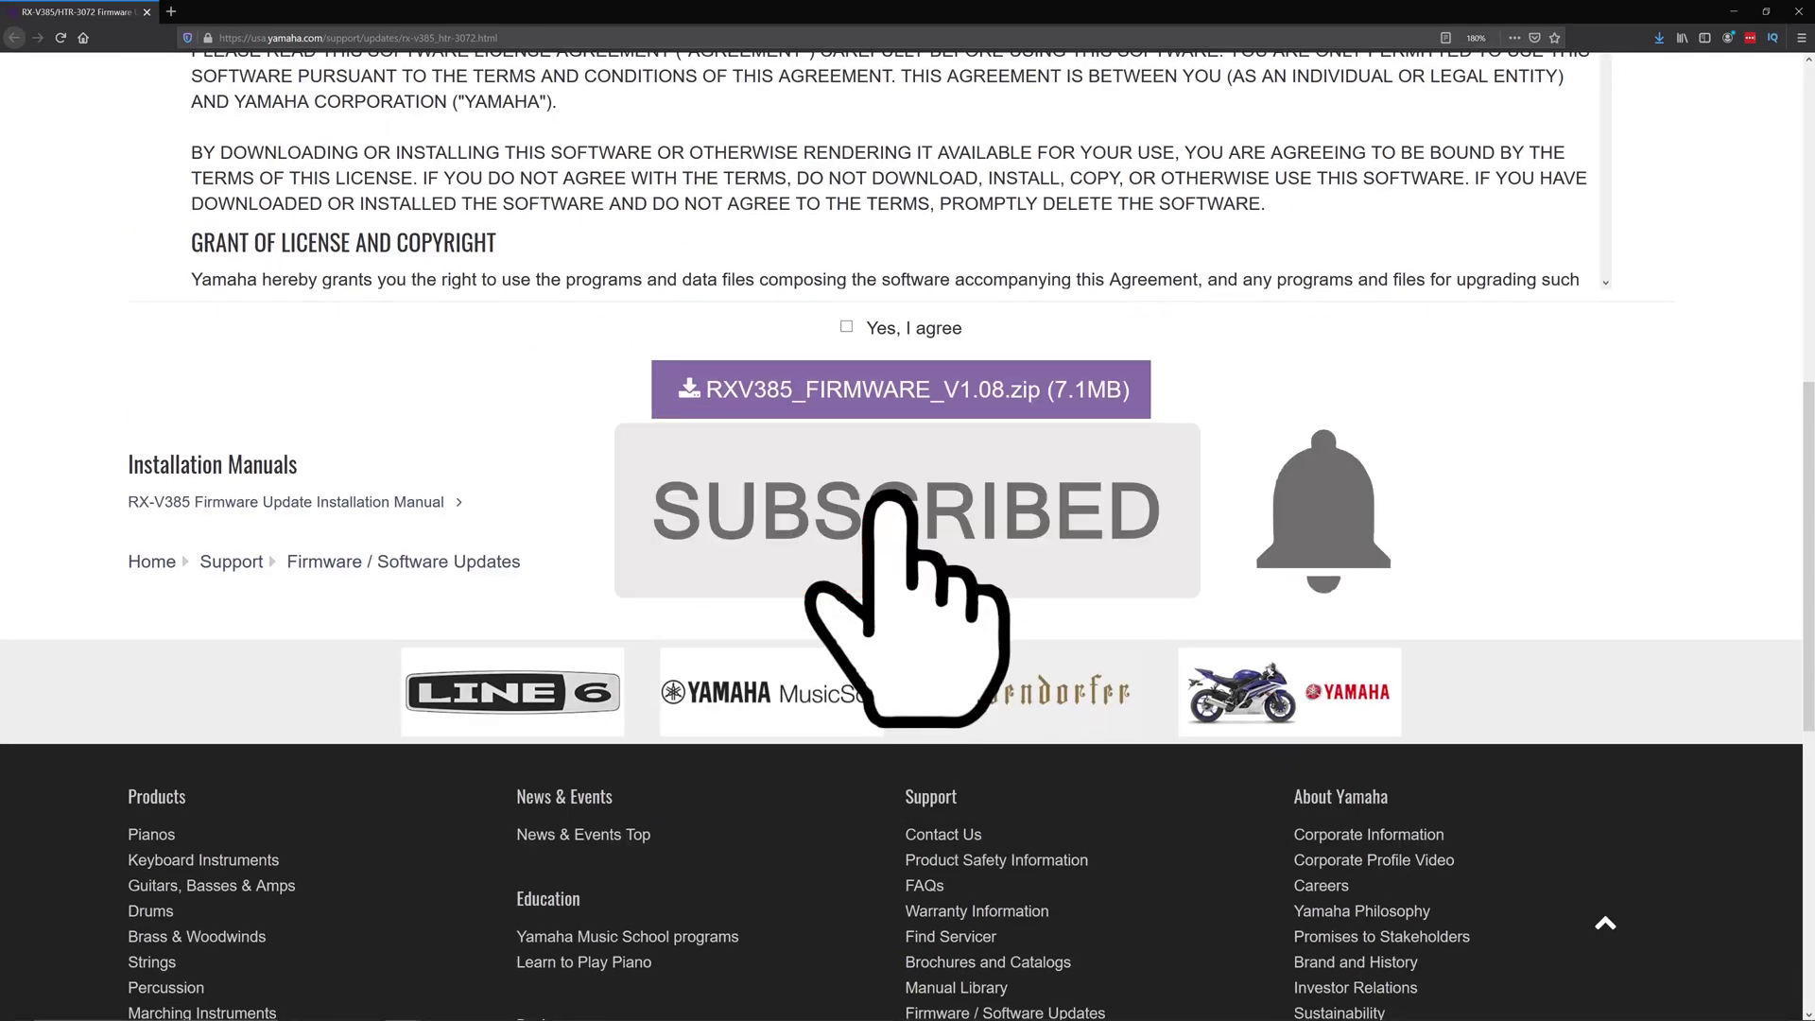
scroll(898, 397, up, 3)
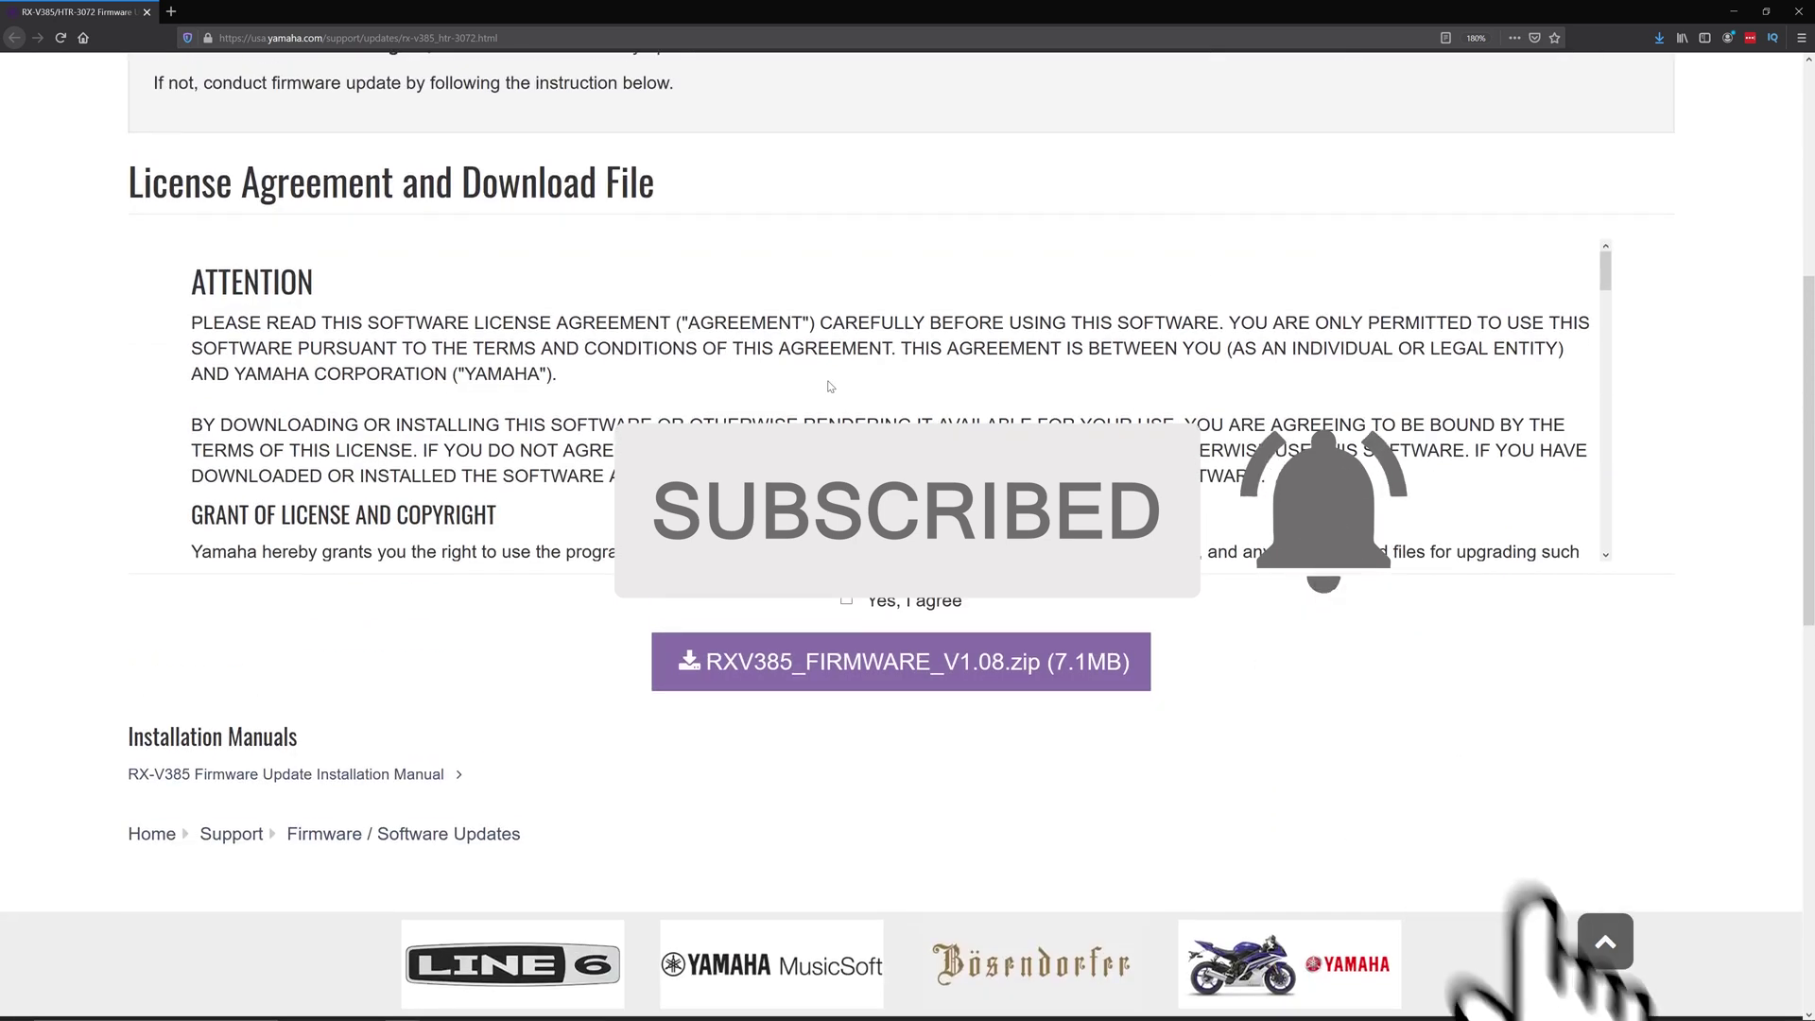
scroll(898, 397, down, 2)
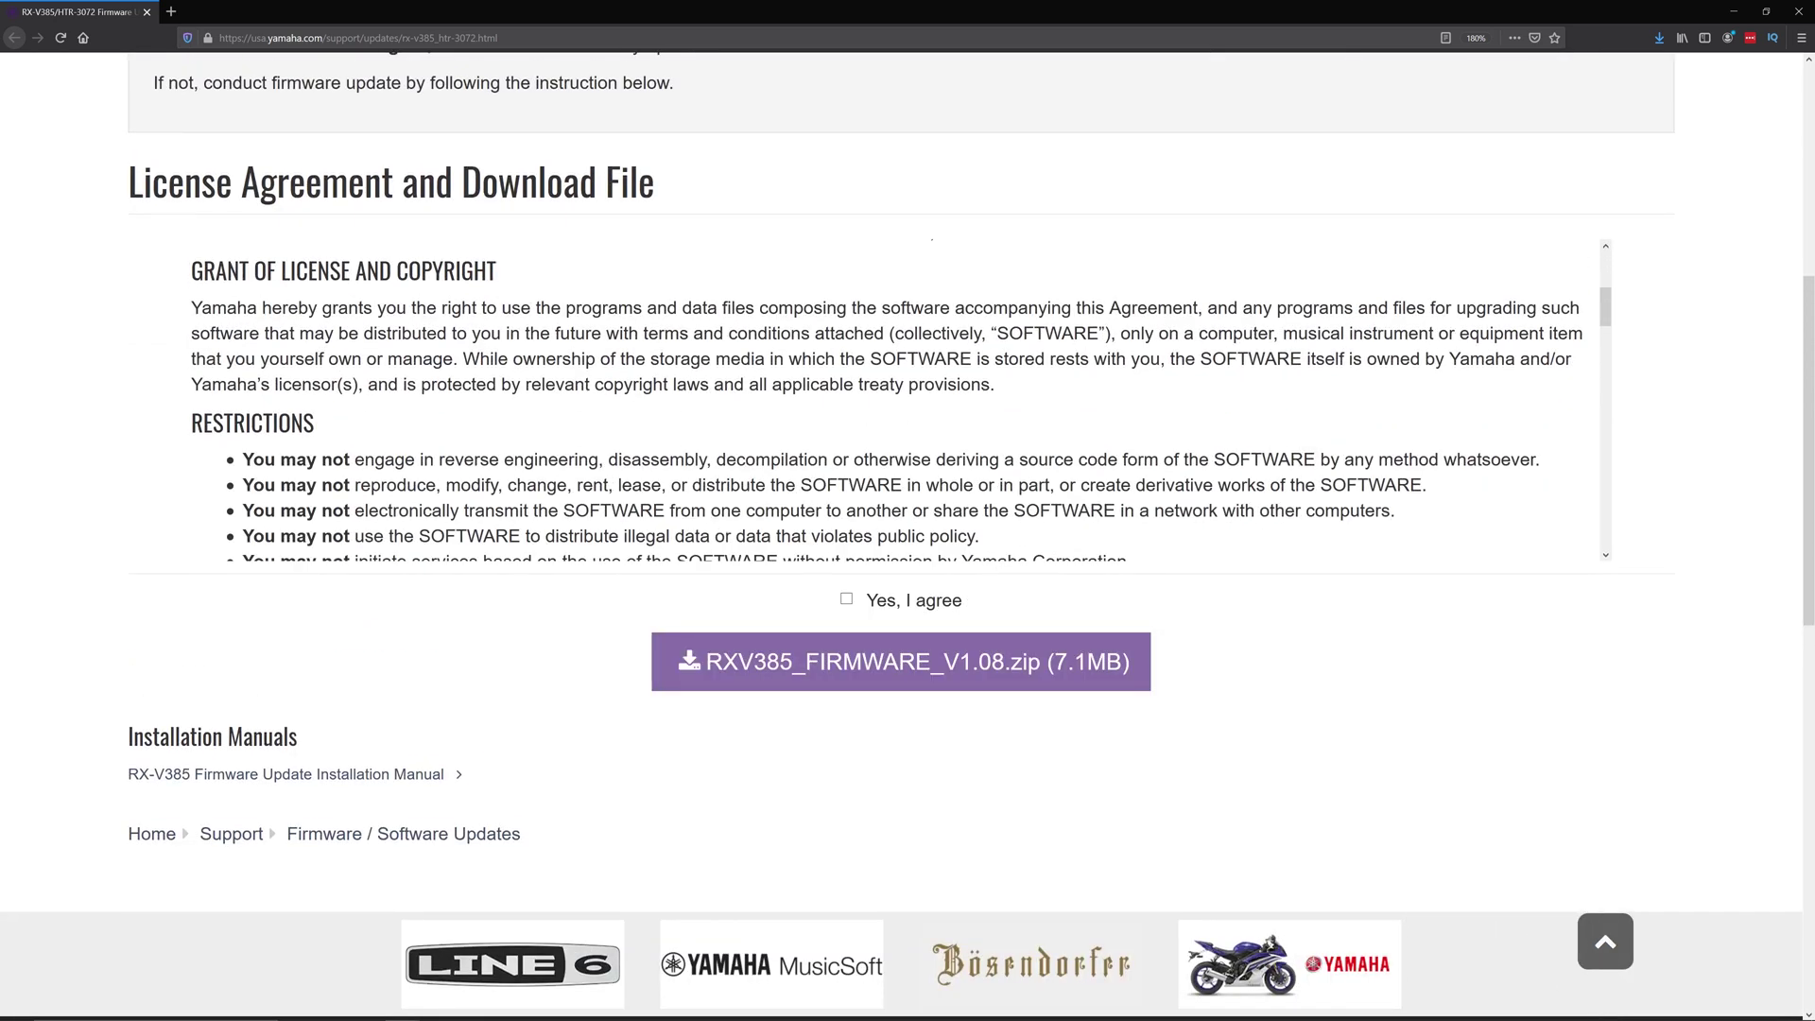
click(846, 601)
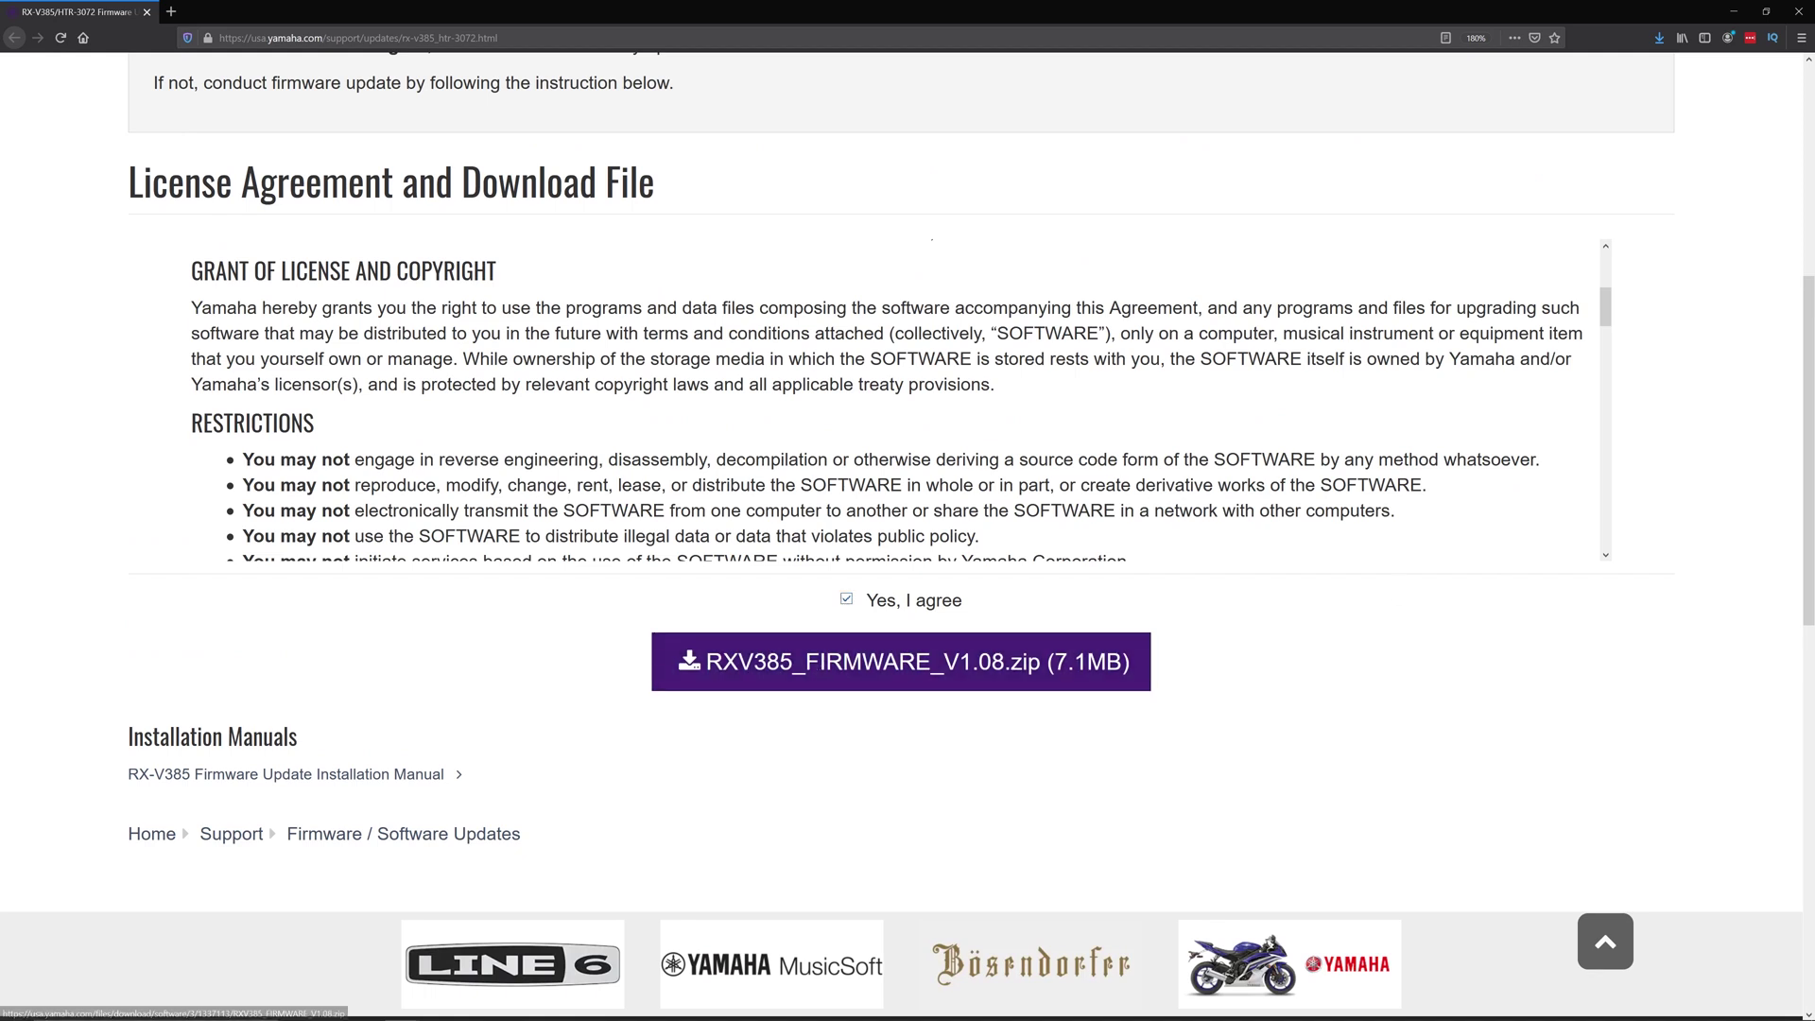
drag(1814, 149, 1339, 155)
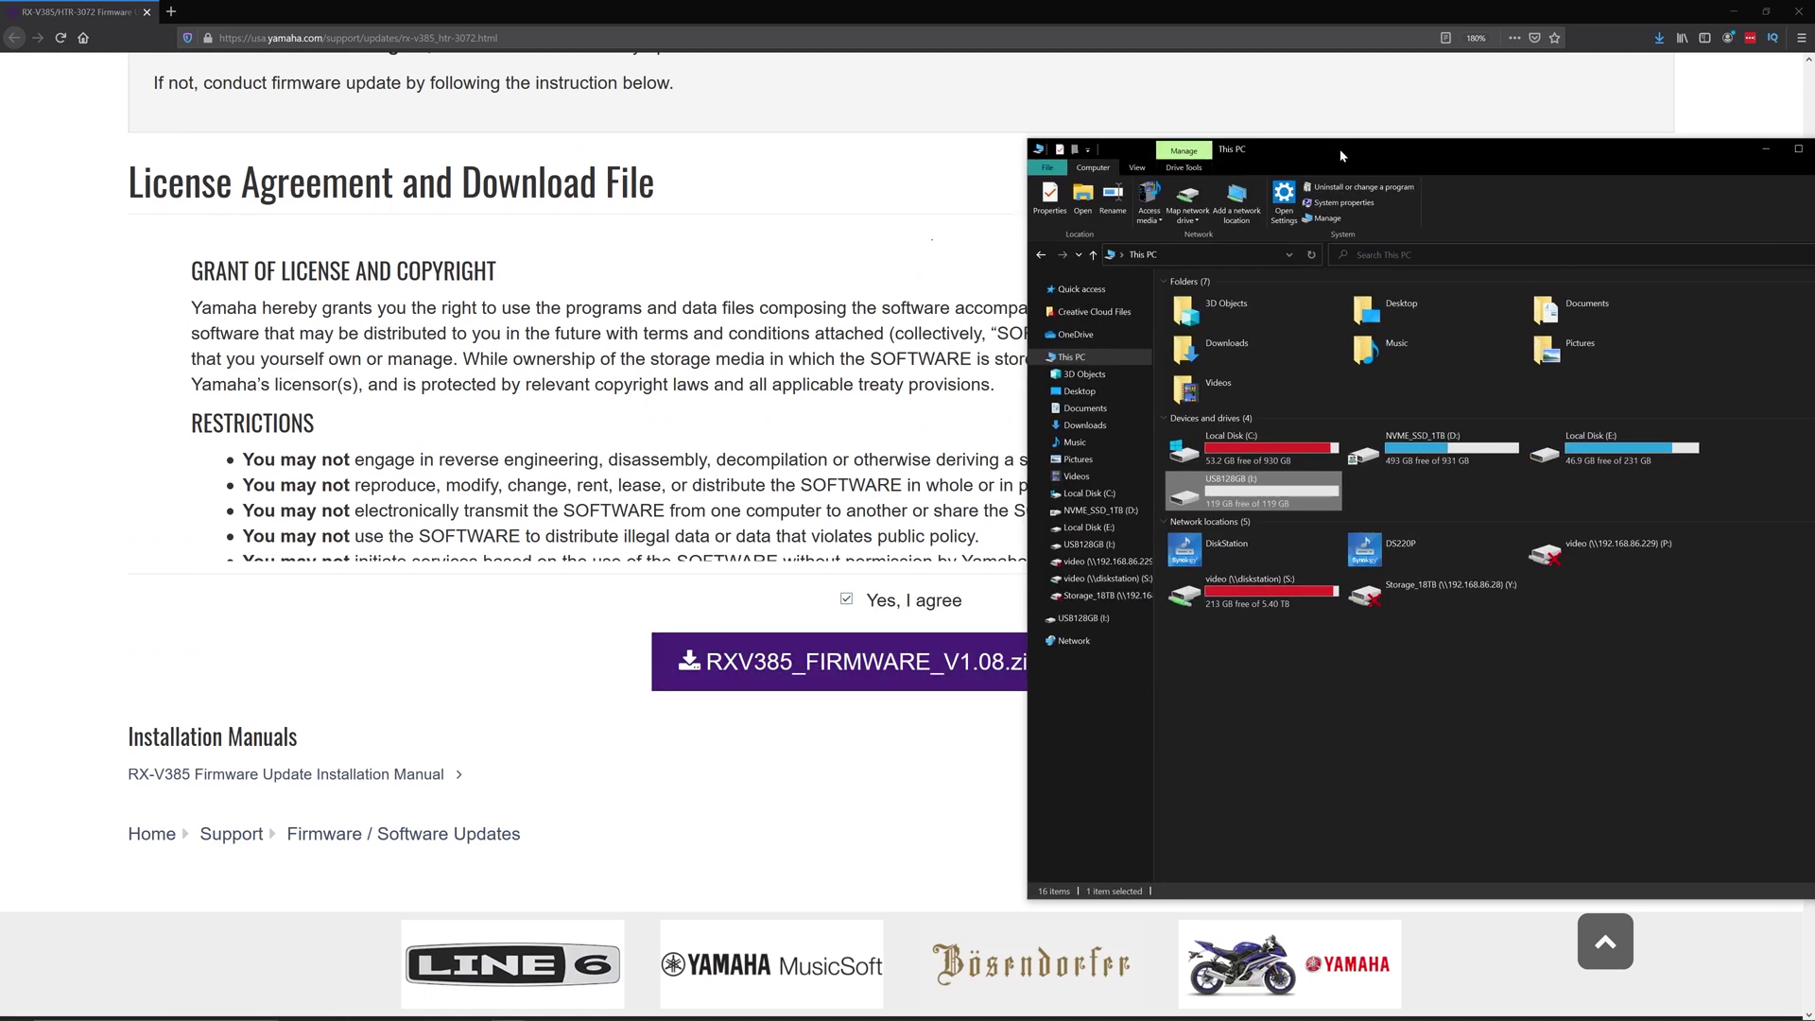
right_click(1246, 504)
click(1302, 843)
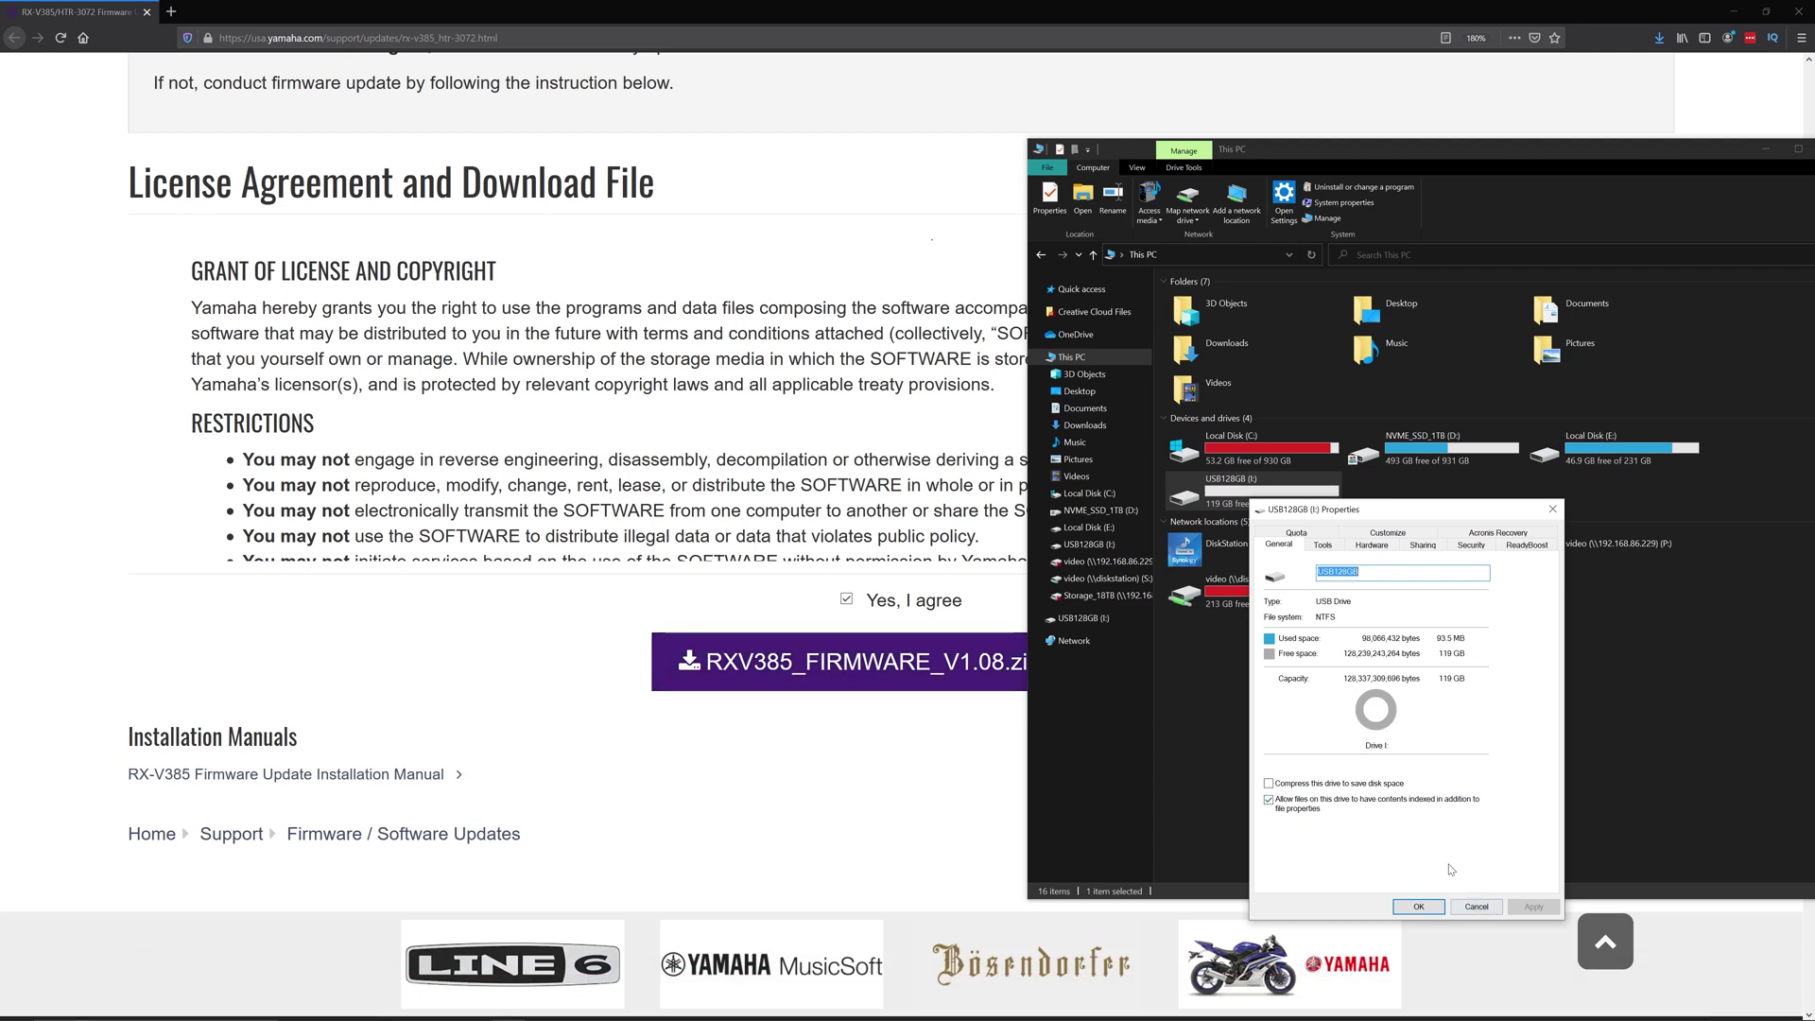
click(1475, 908)
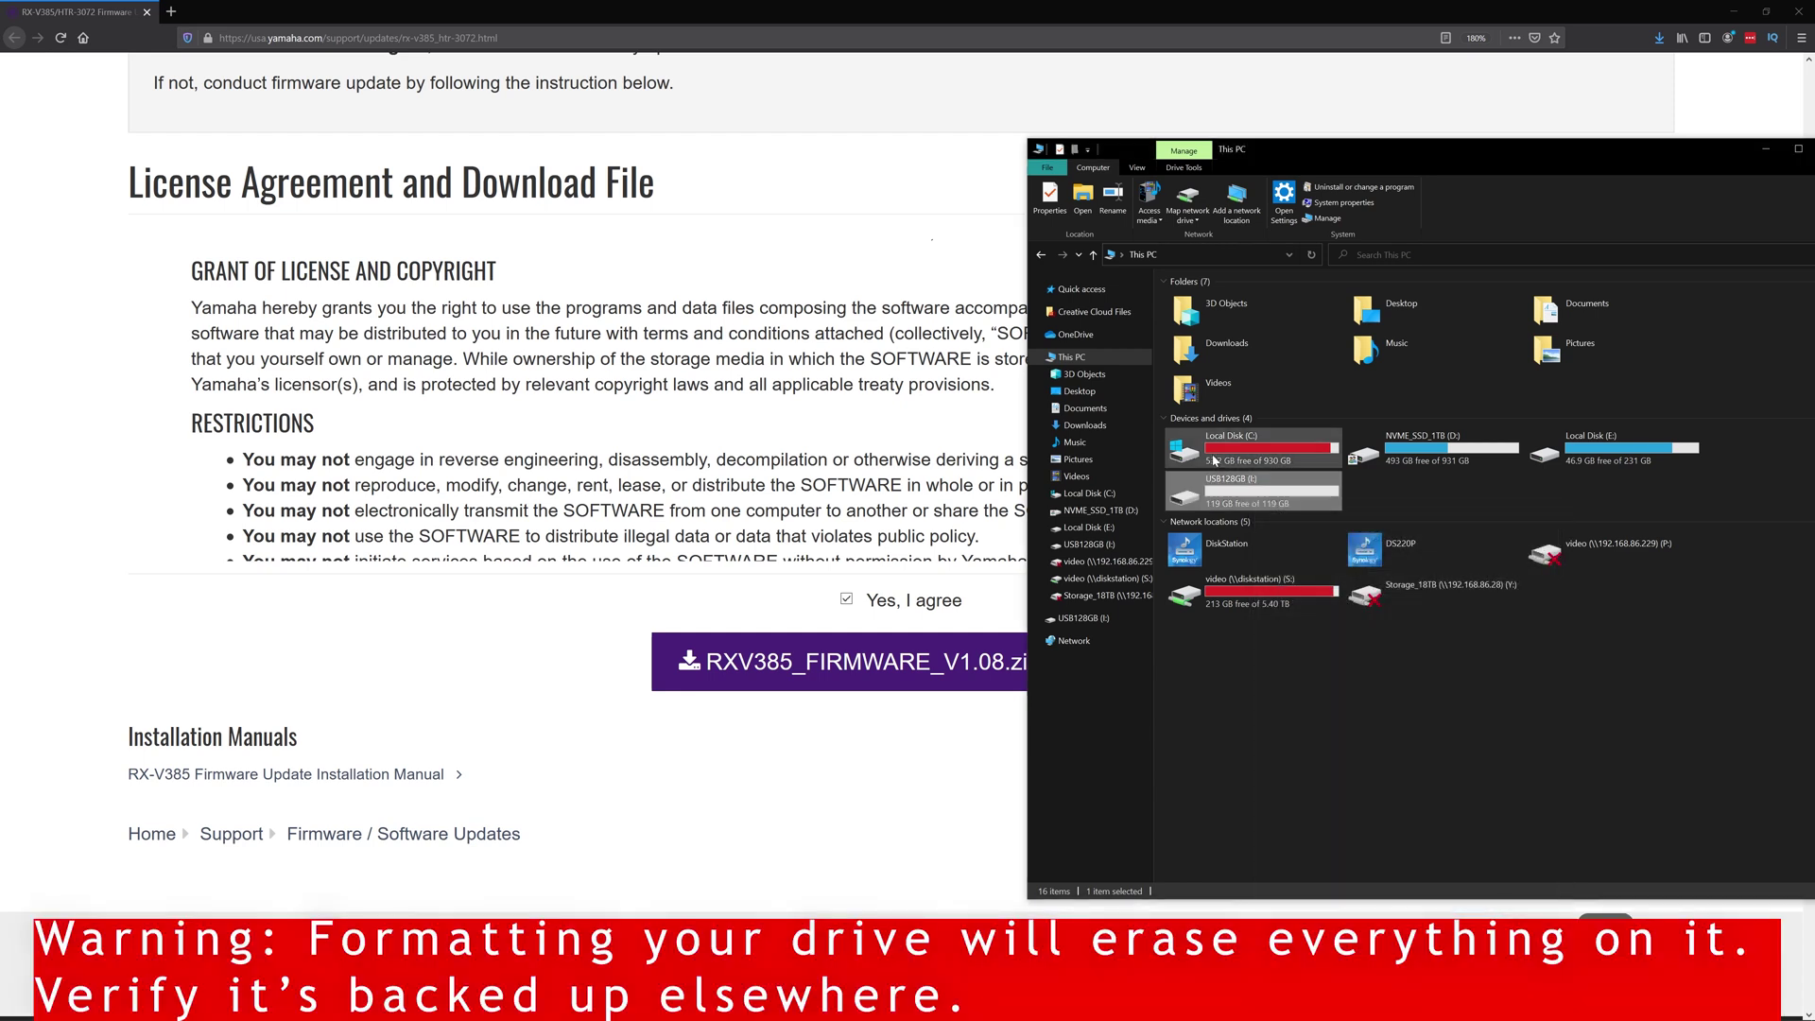
right_click(1241, 502)
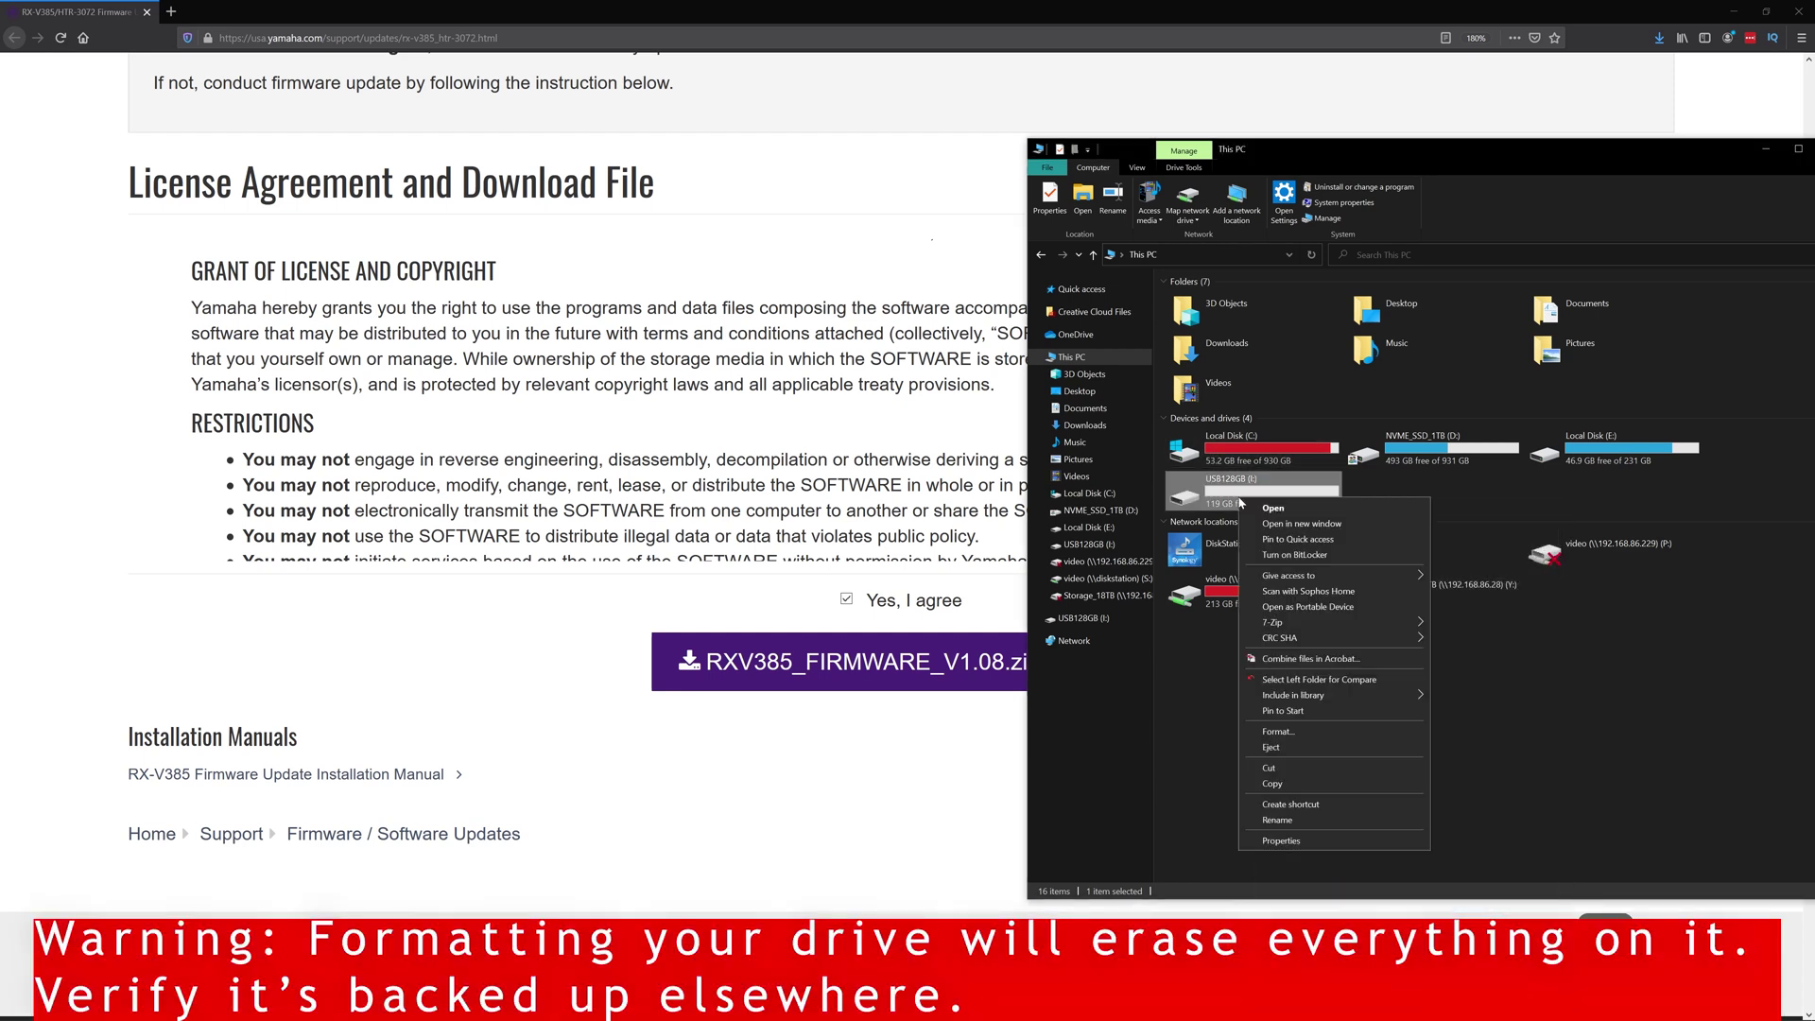
click(1327, 733)
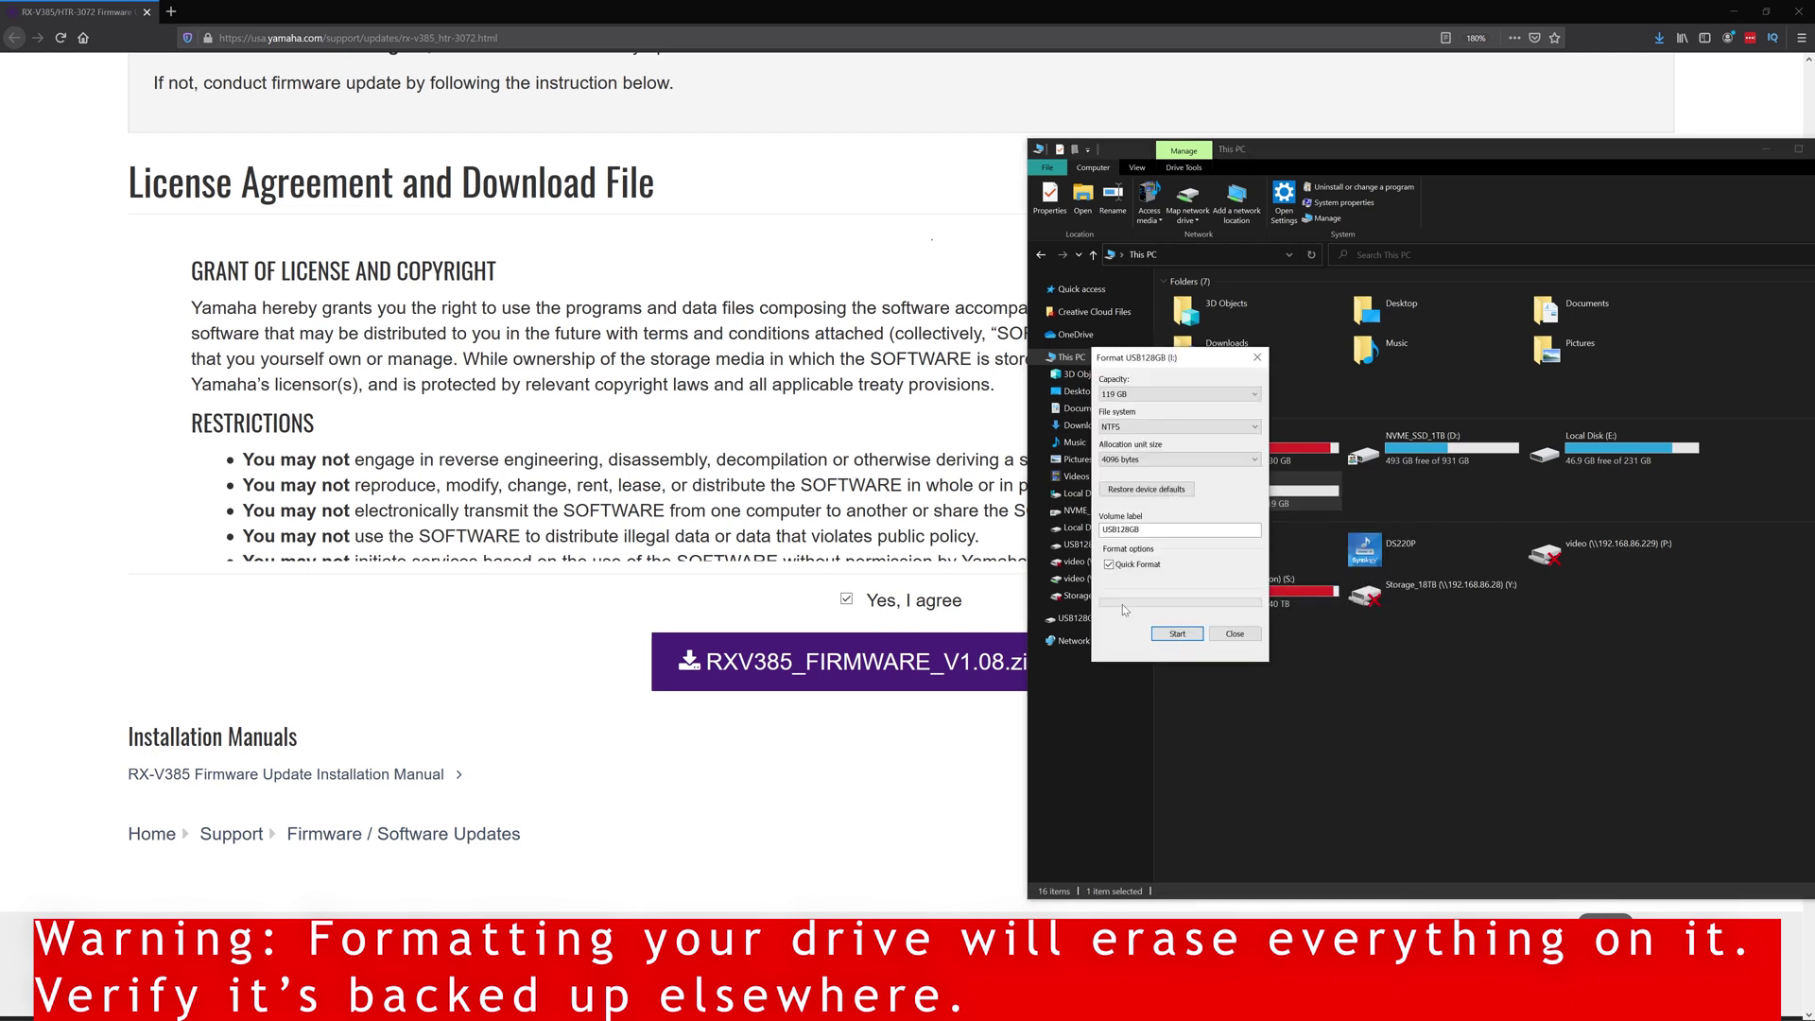
click(1118, 428)
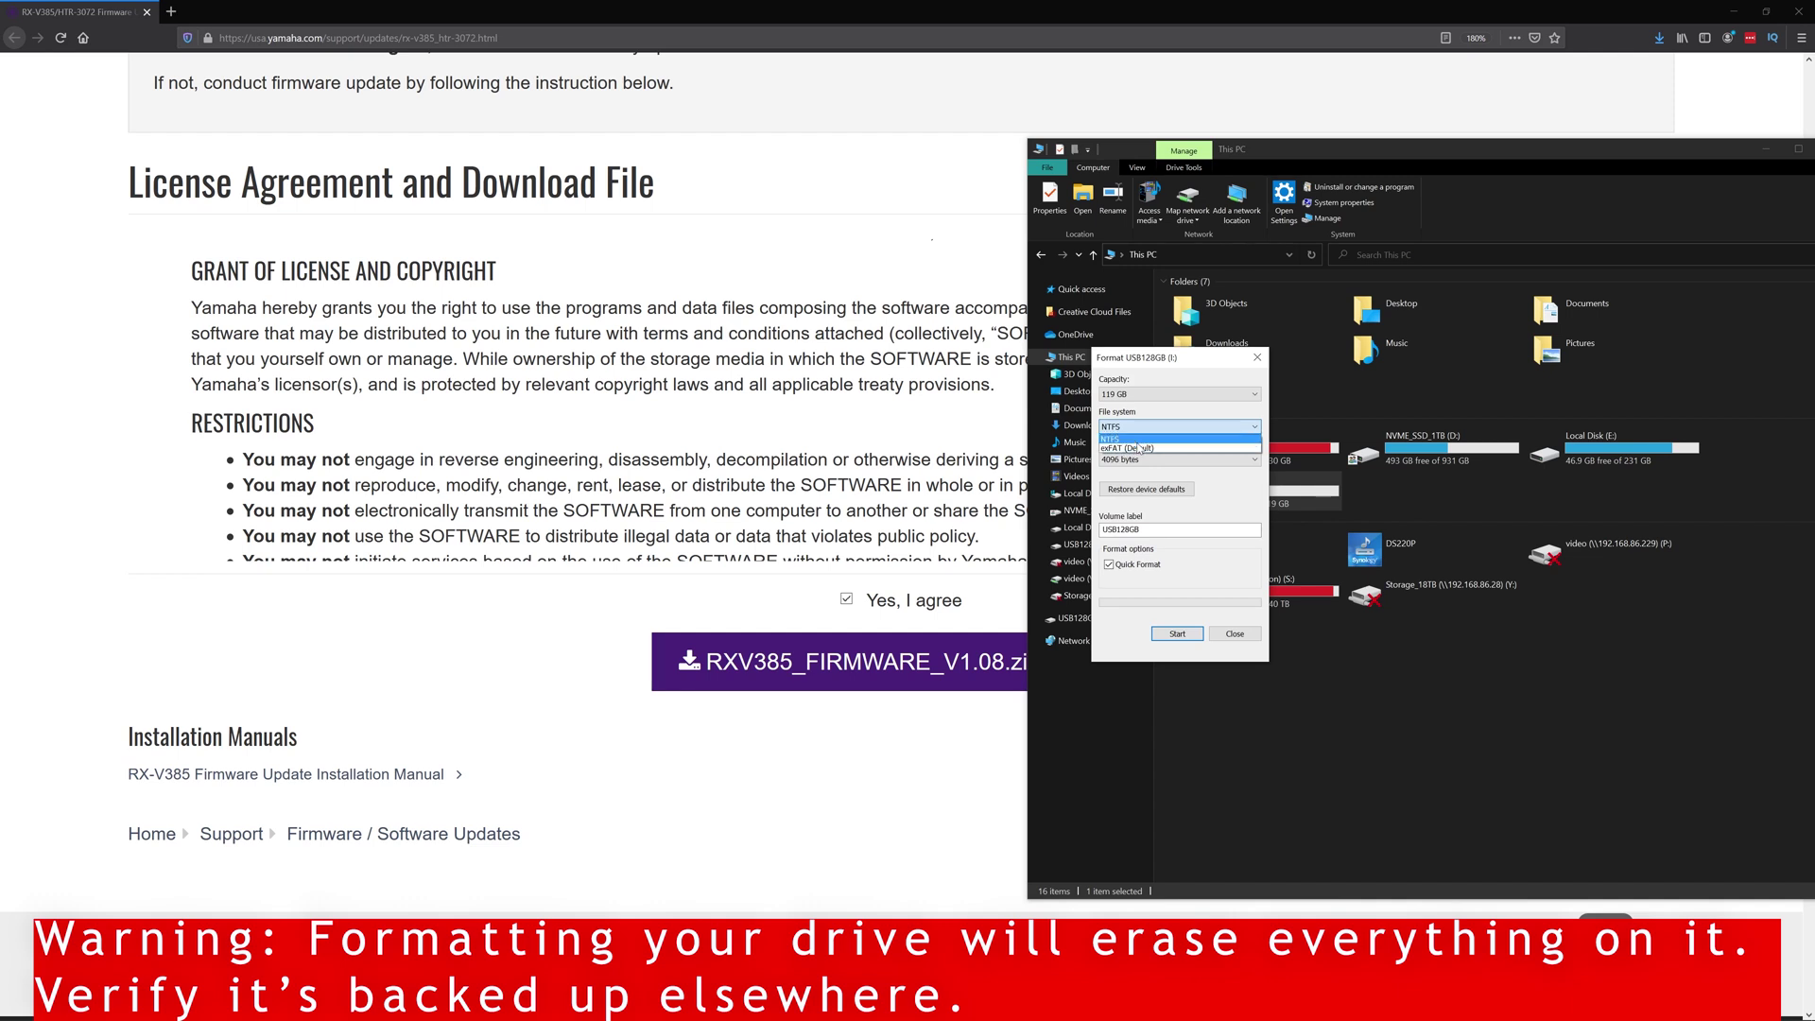
click(1245, 493)
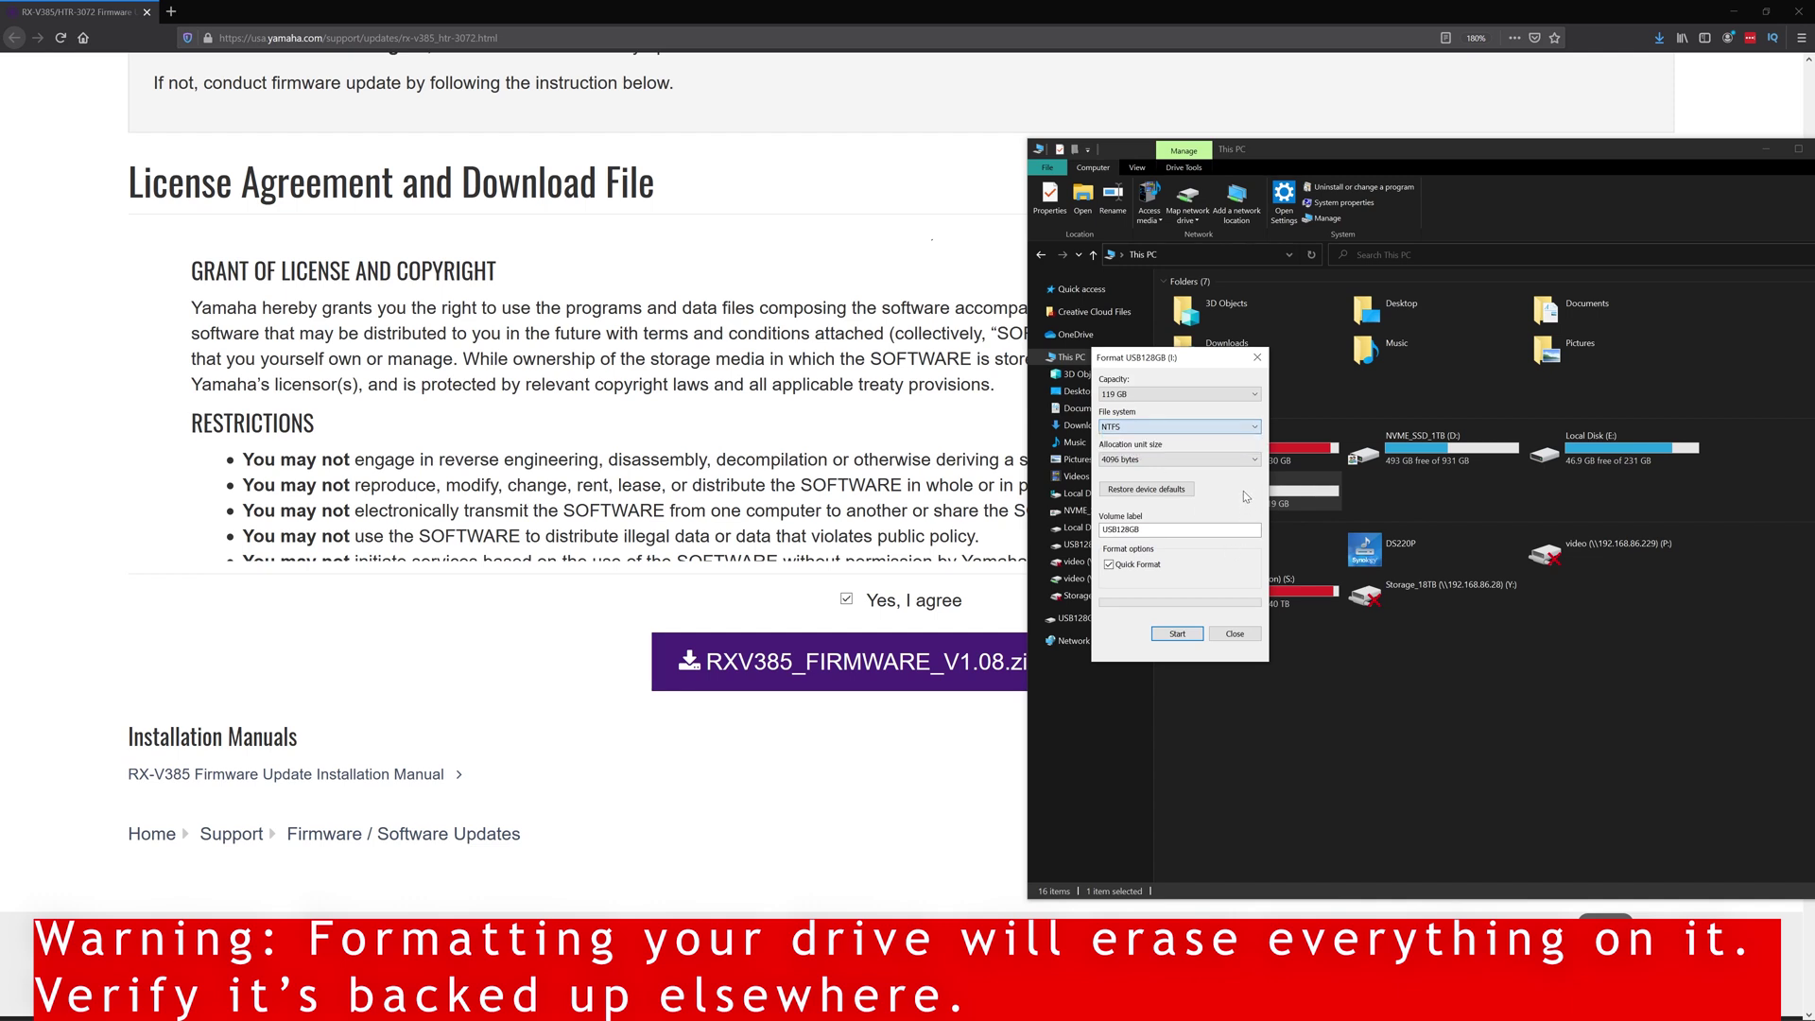
click(1247, 633)
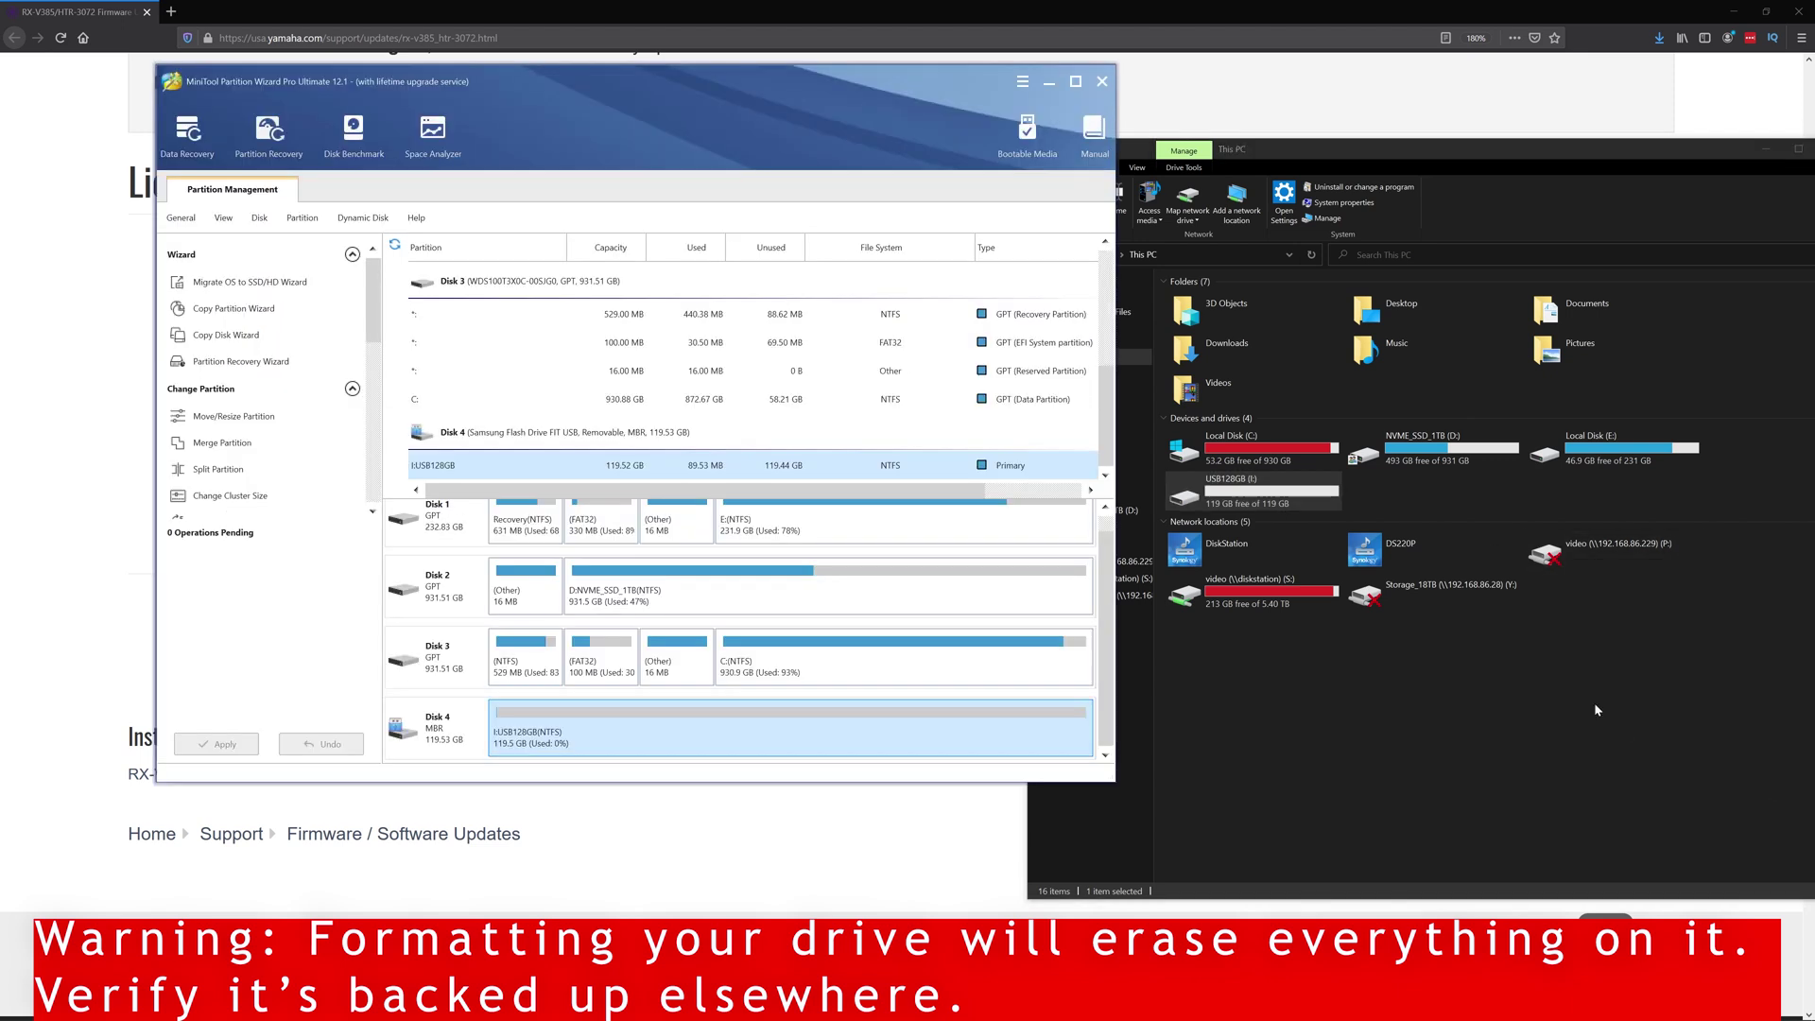
Reposition the Partition Wizard window and bring up the actions menu for Disk 4's USB128GB partition
drag(526, 59, 706, 94)
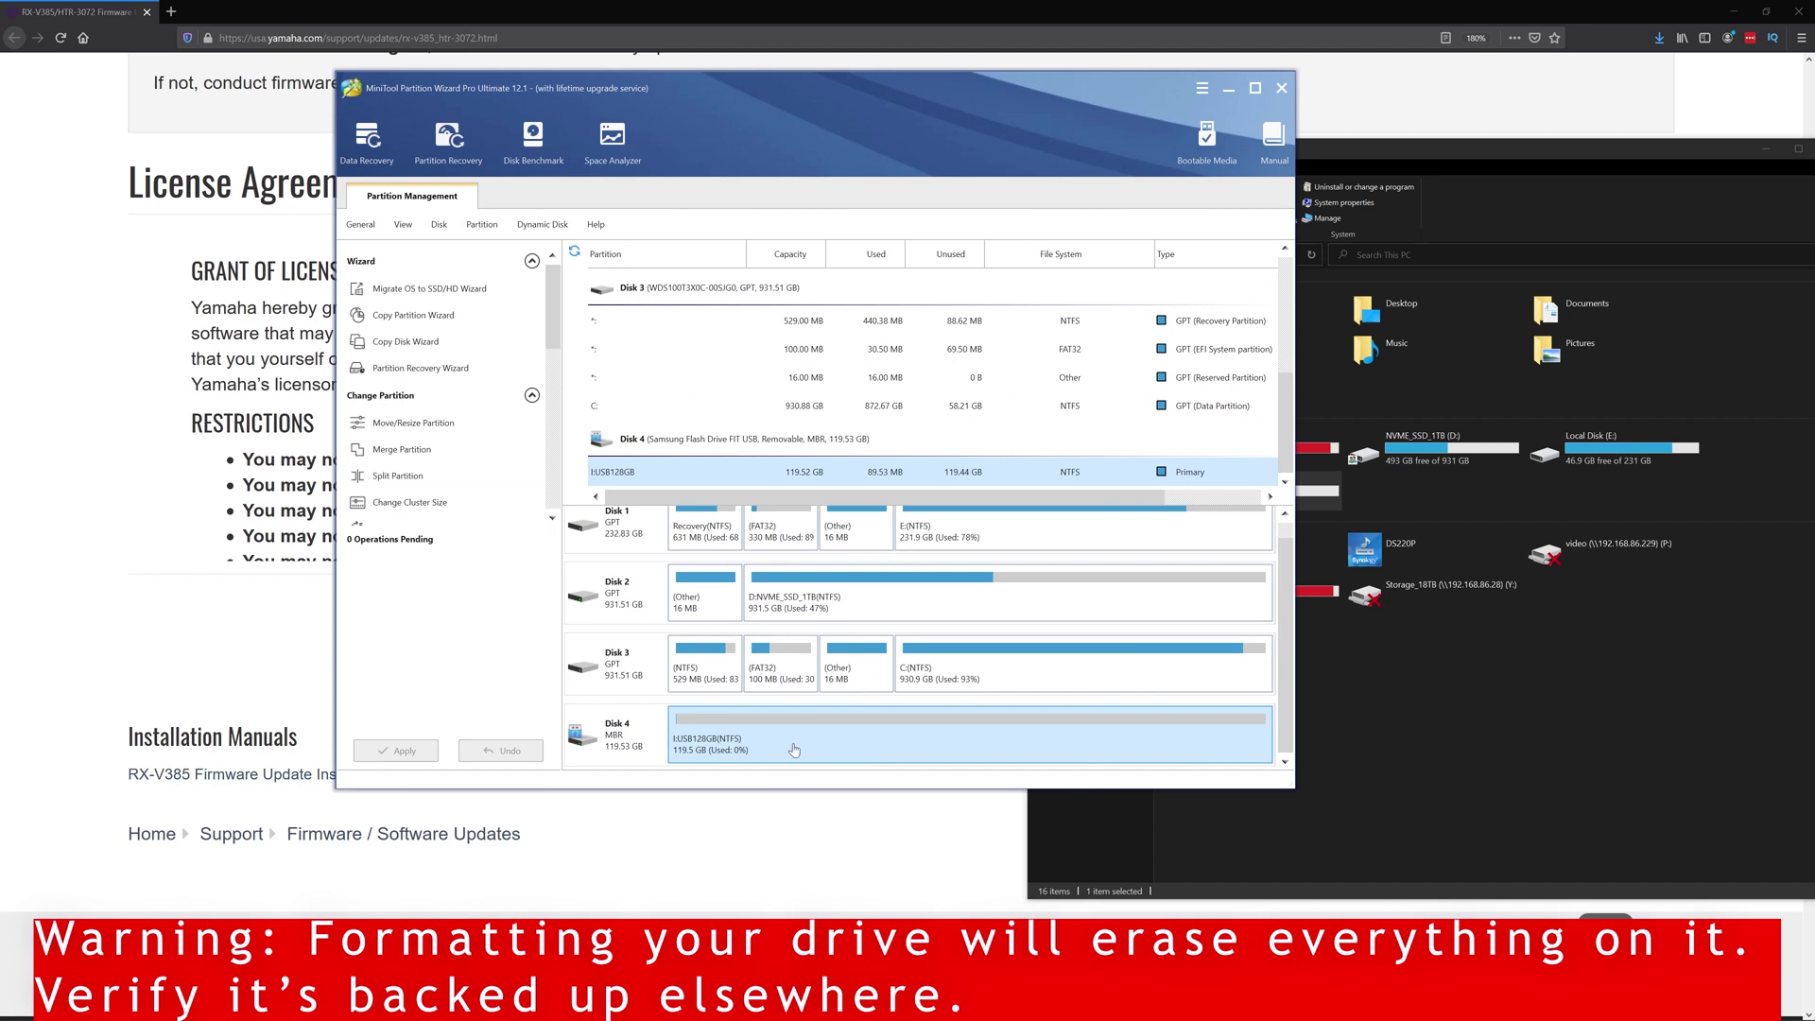
drag(853, 87, 641, 94)
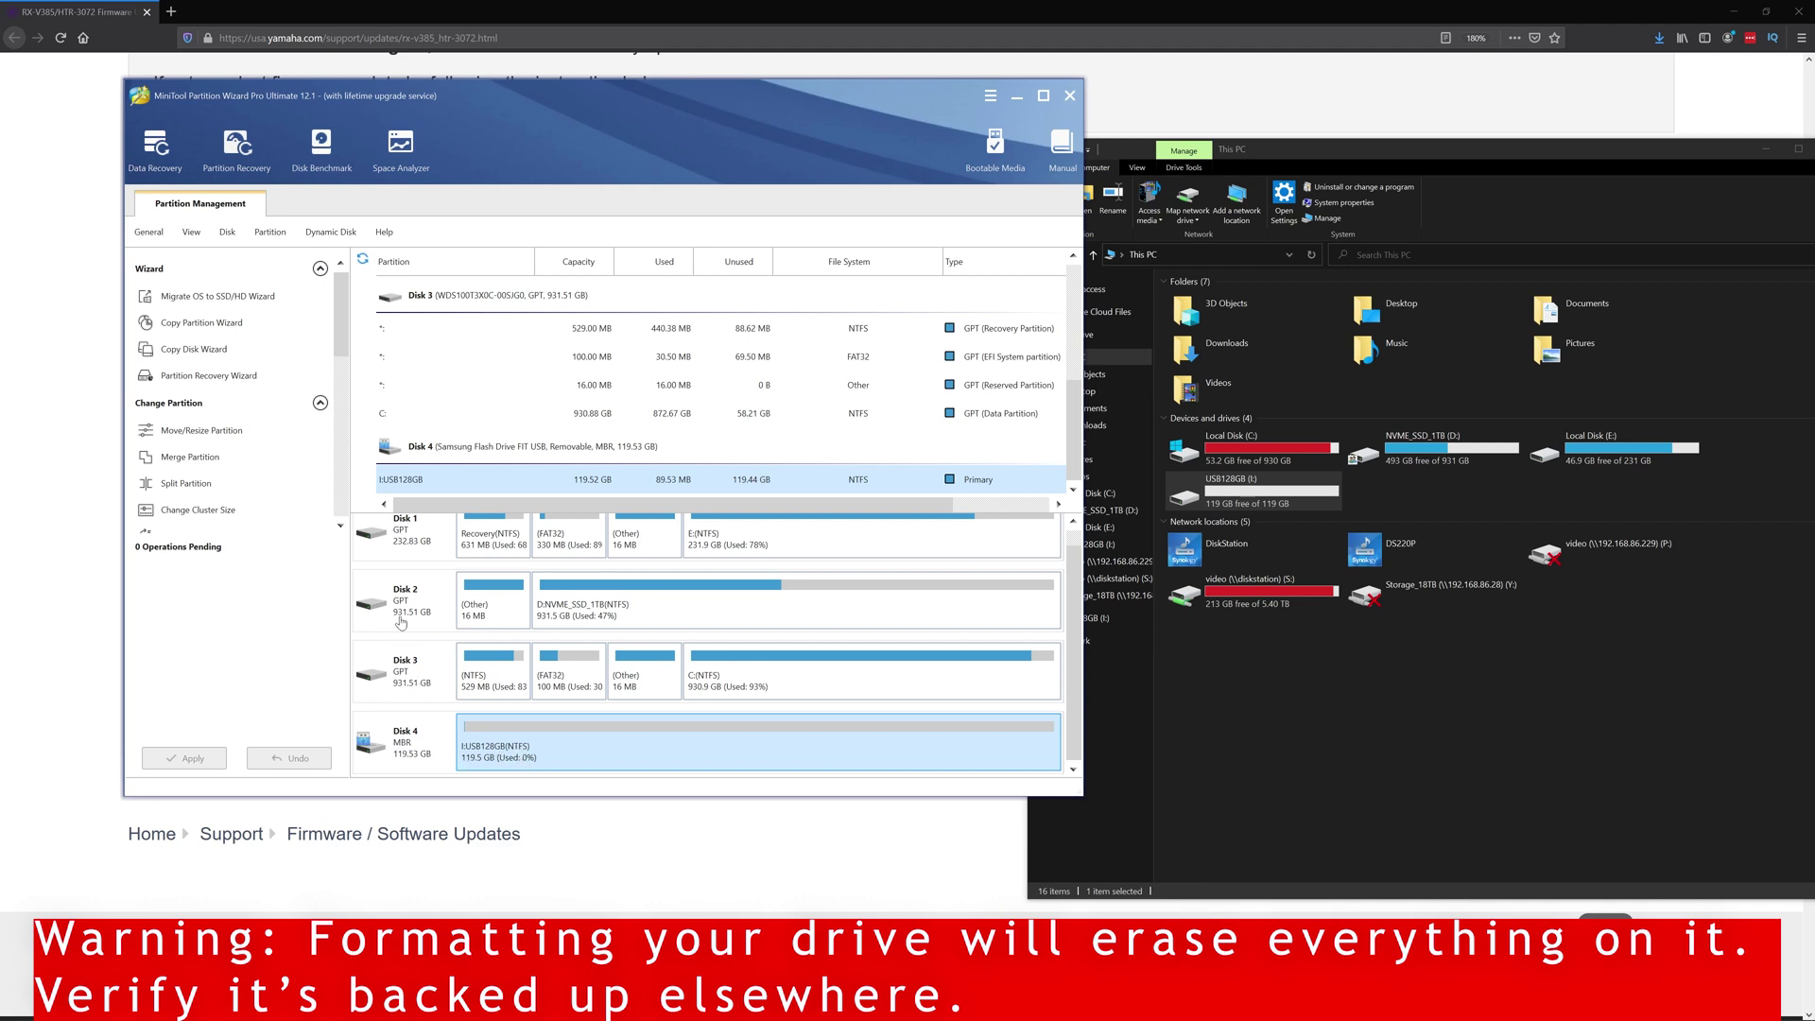
right_click(502, 741)
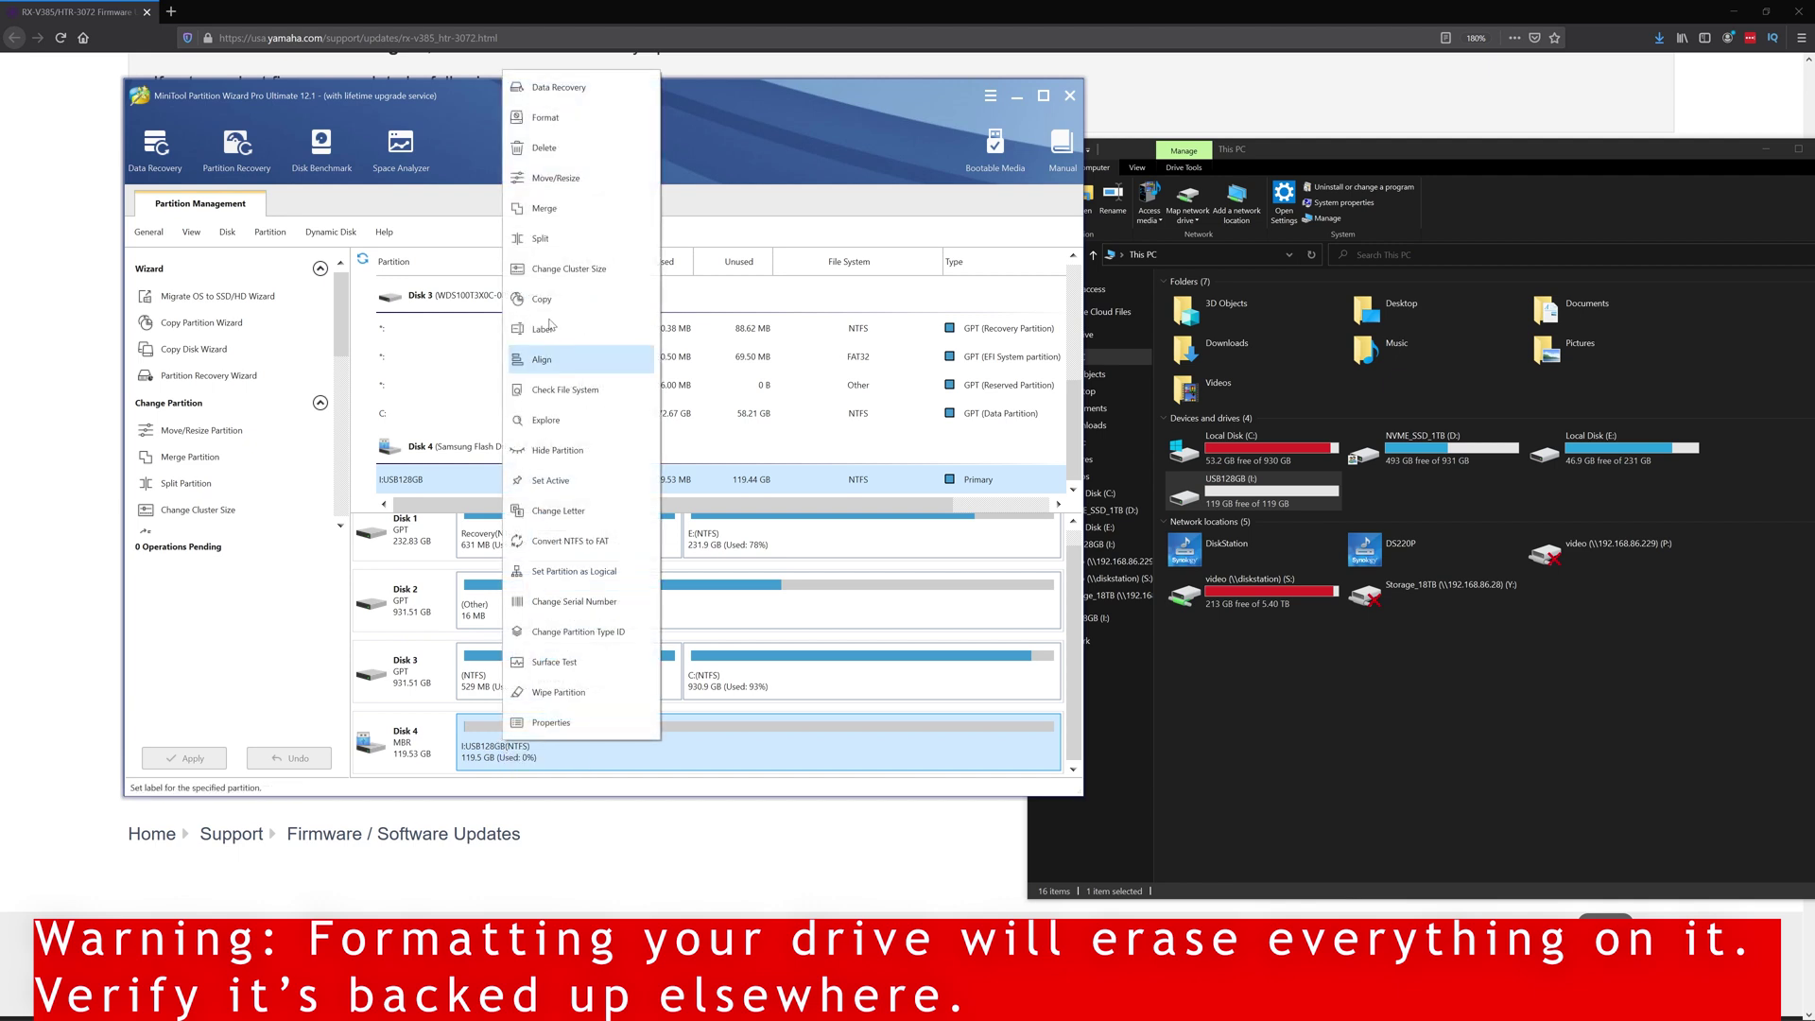
Queue a FAT32 format of the Disk 4 USB128GB partition, then minimize Partition Wizard
click(572, 117)
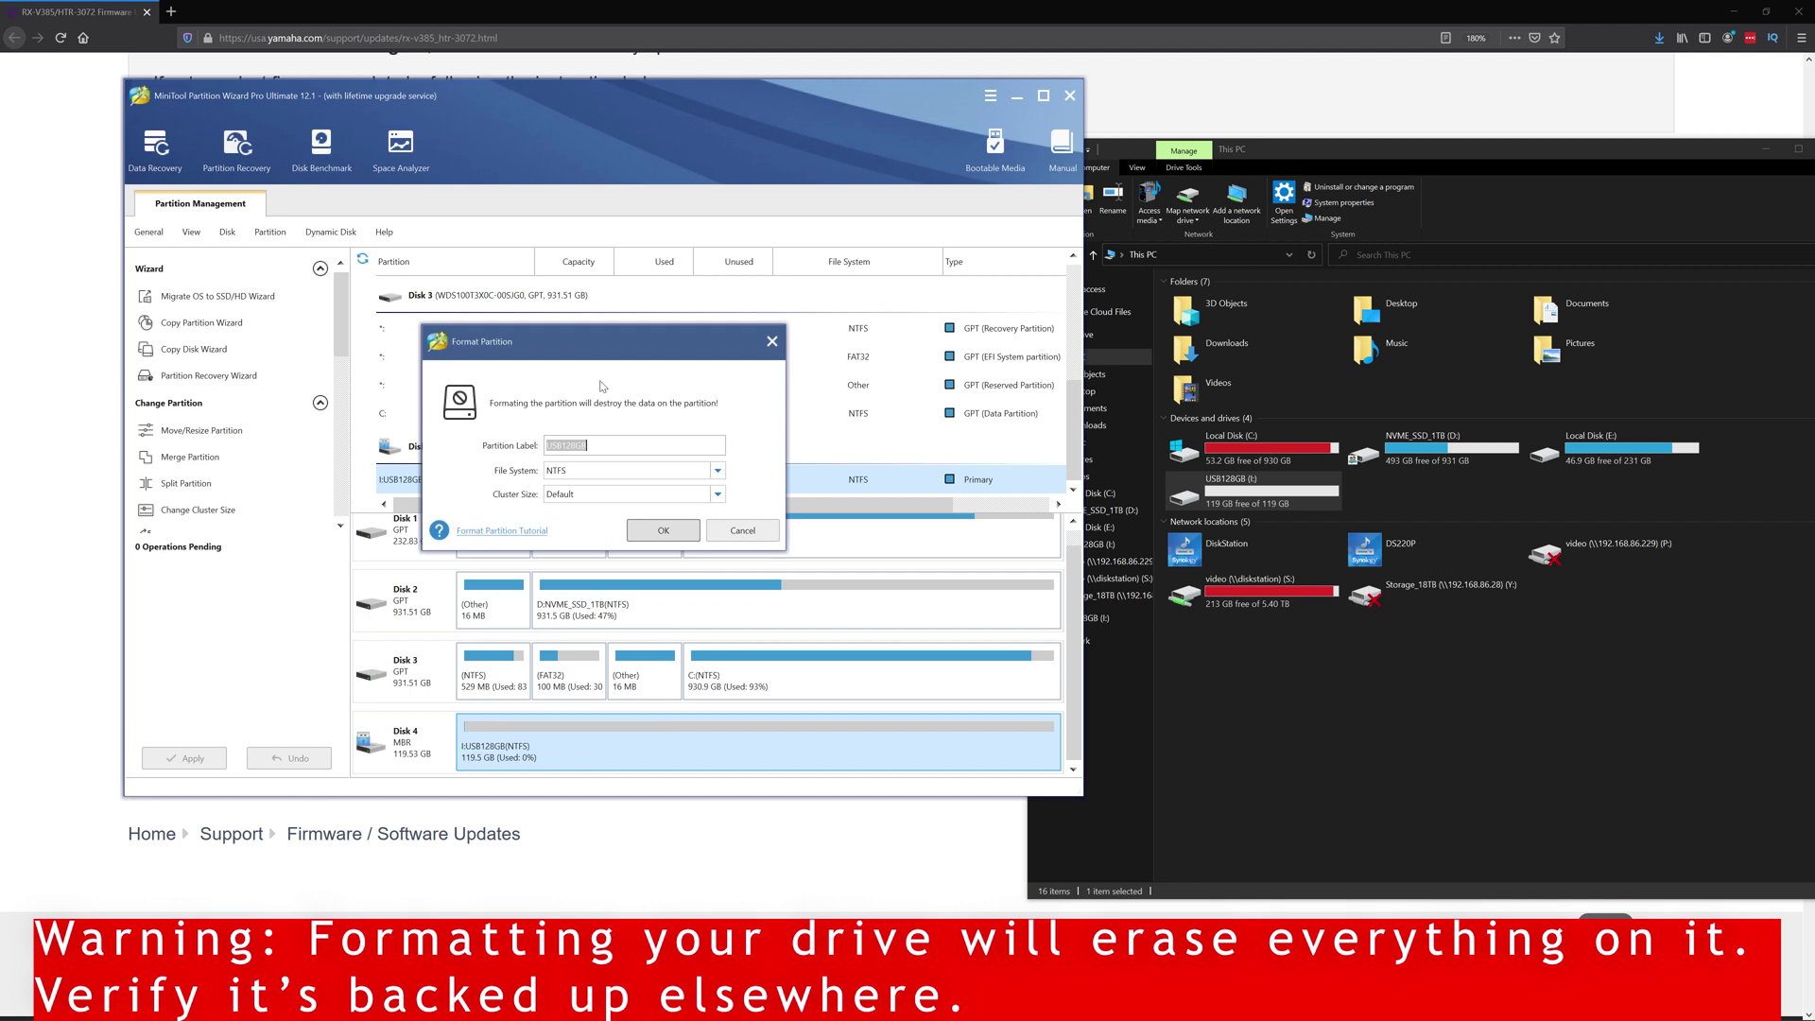
click(718, 471)
click(629, 493)
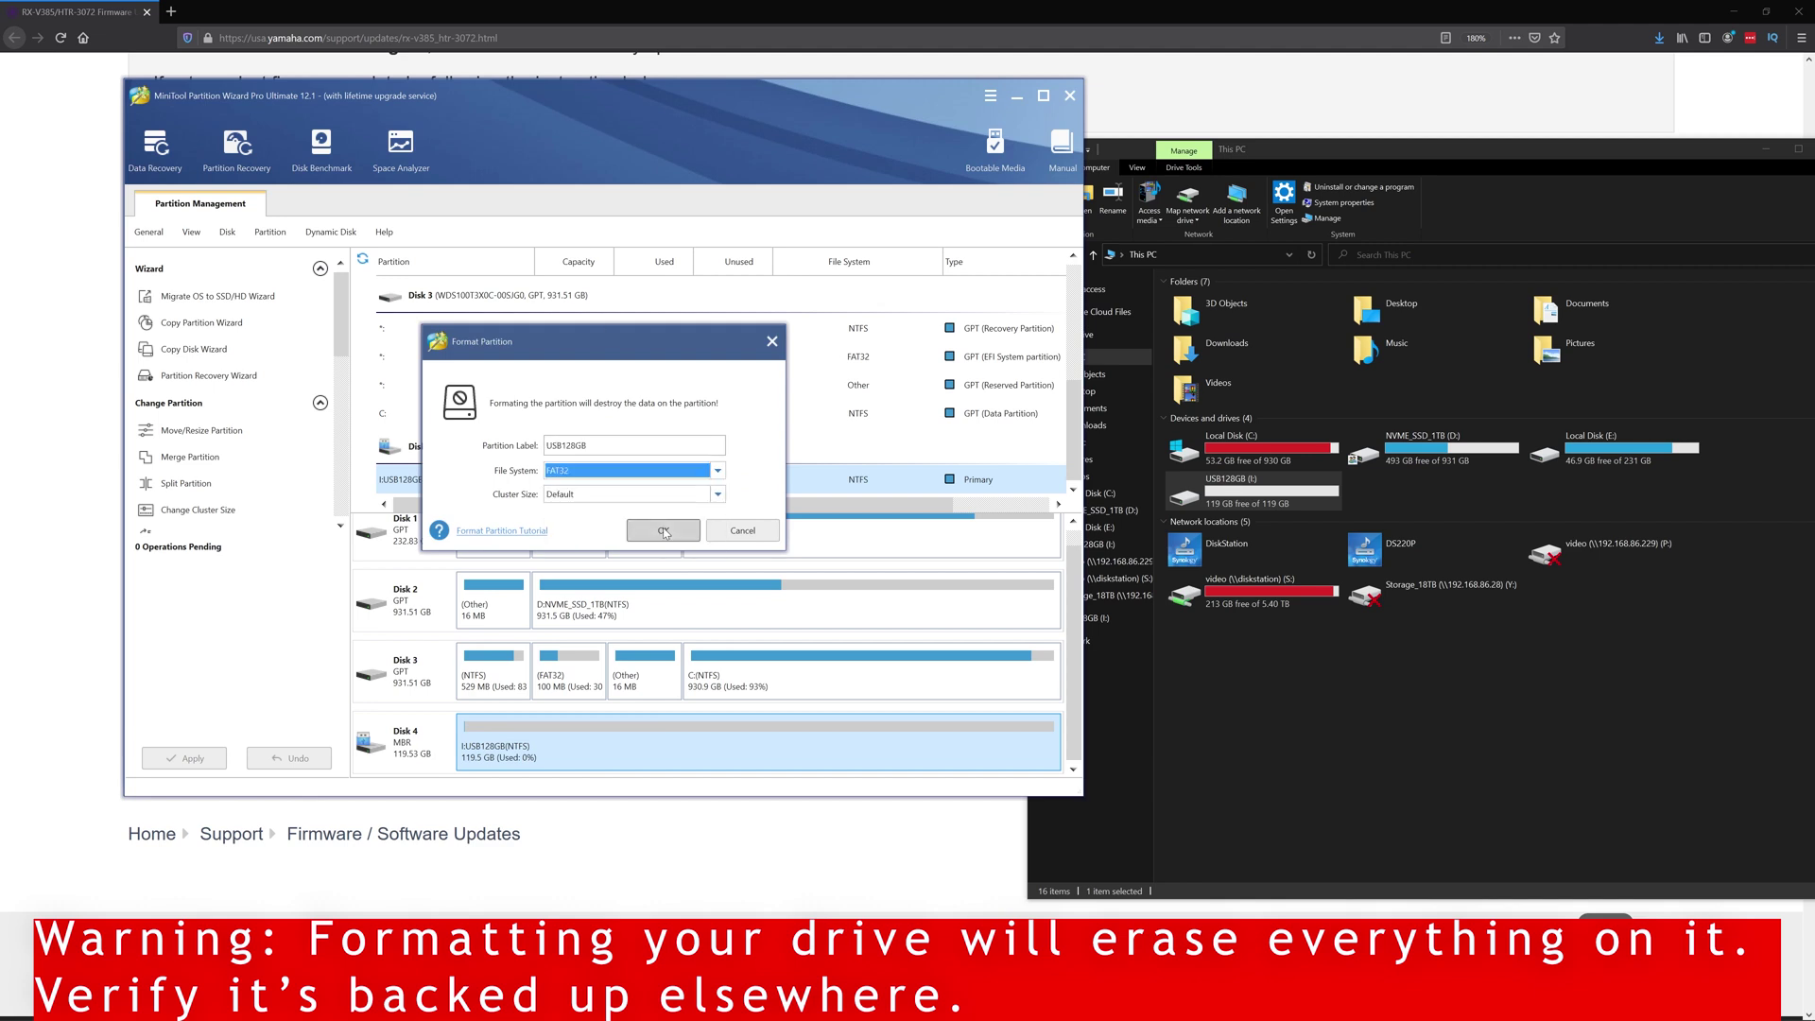
click(664, 531)
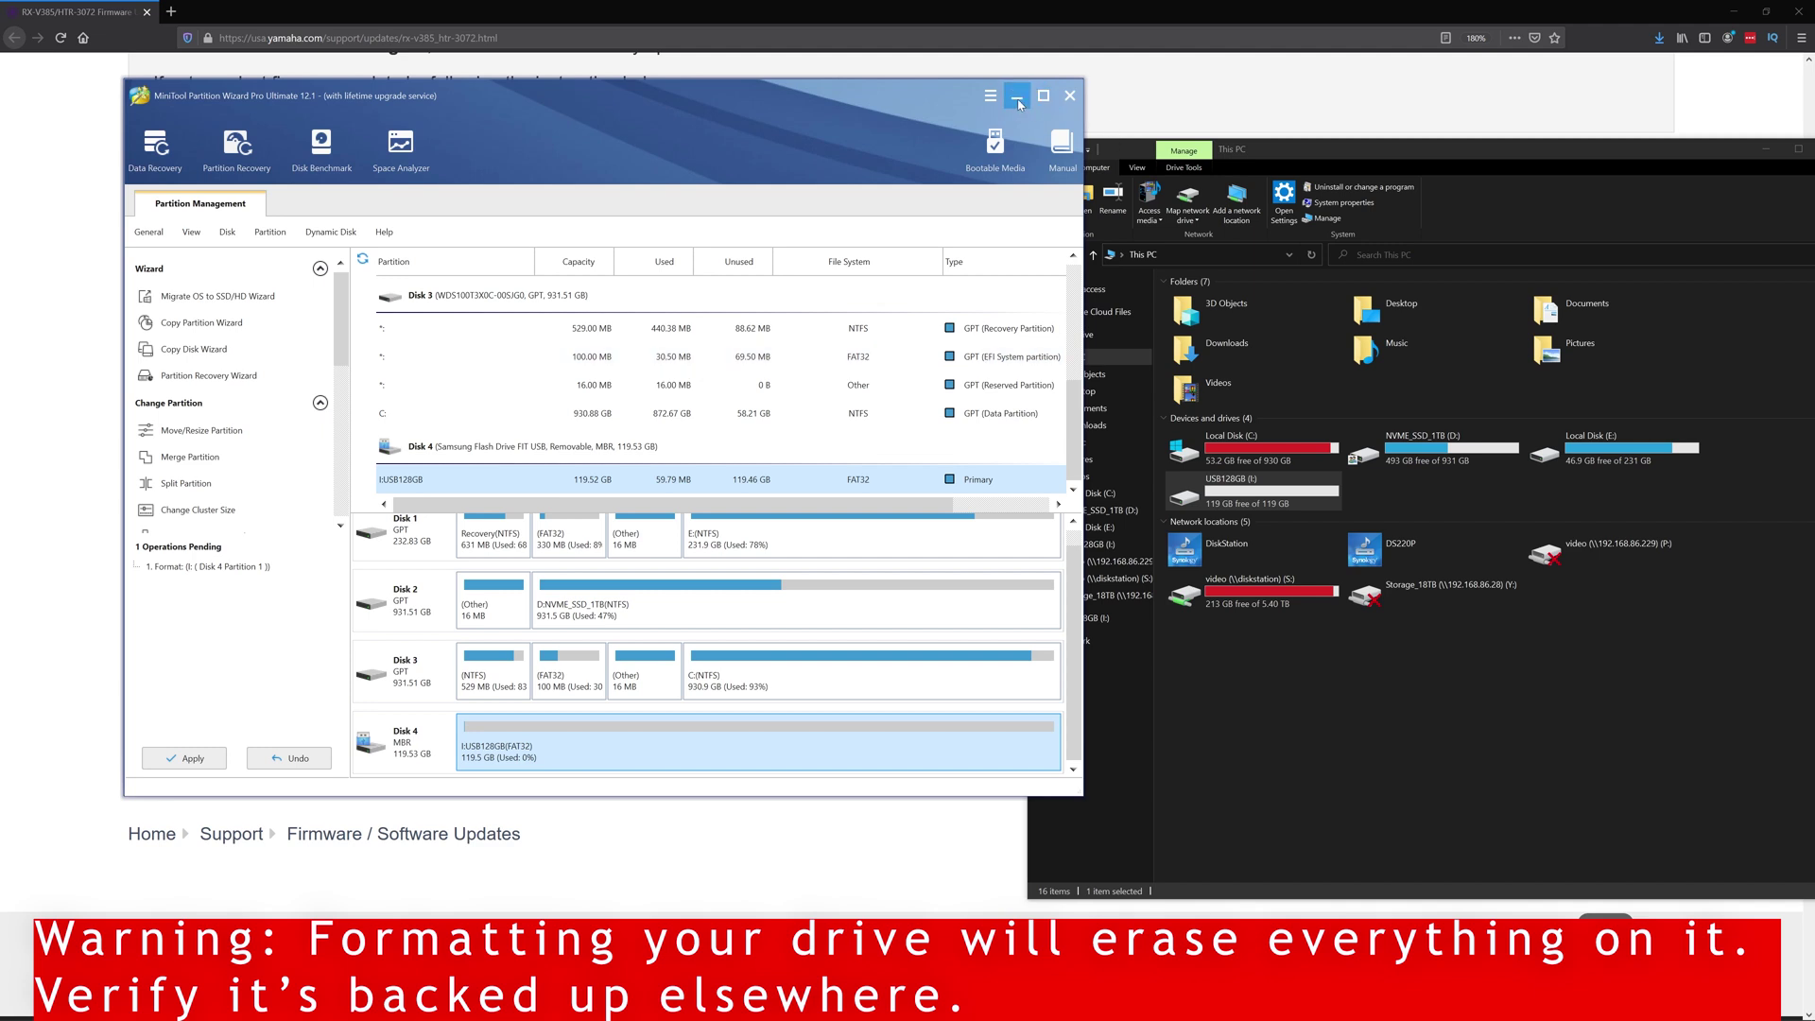
click(1017, 96)
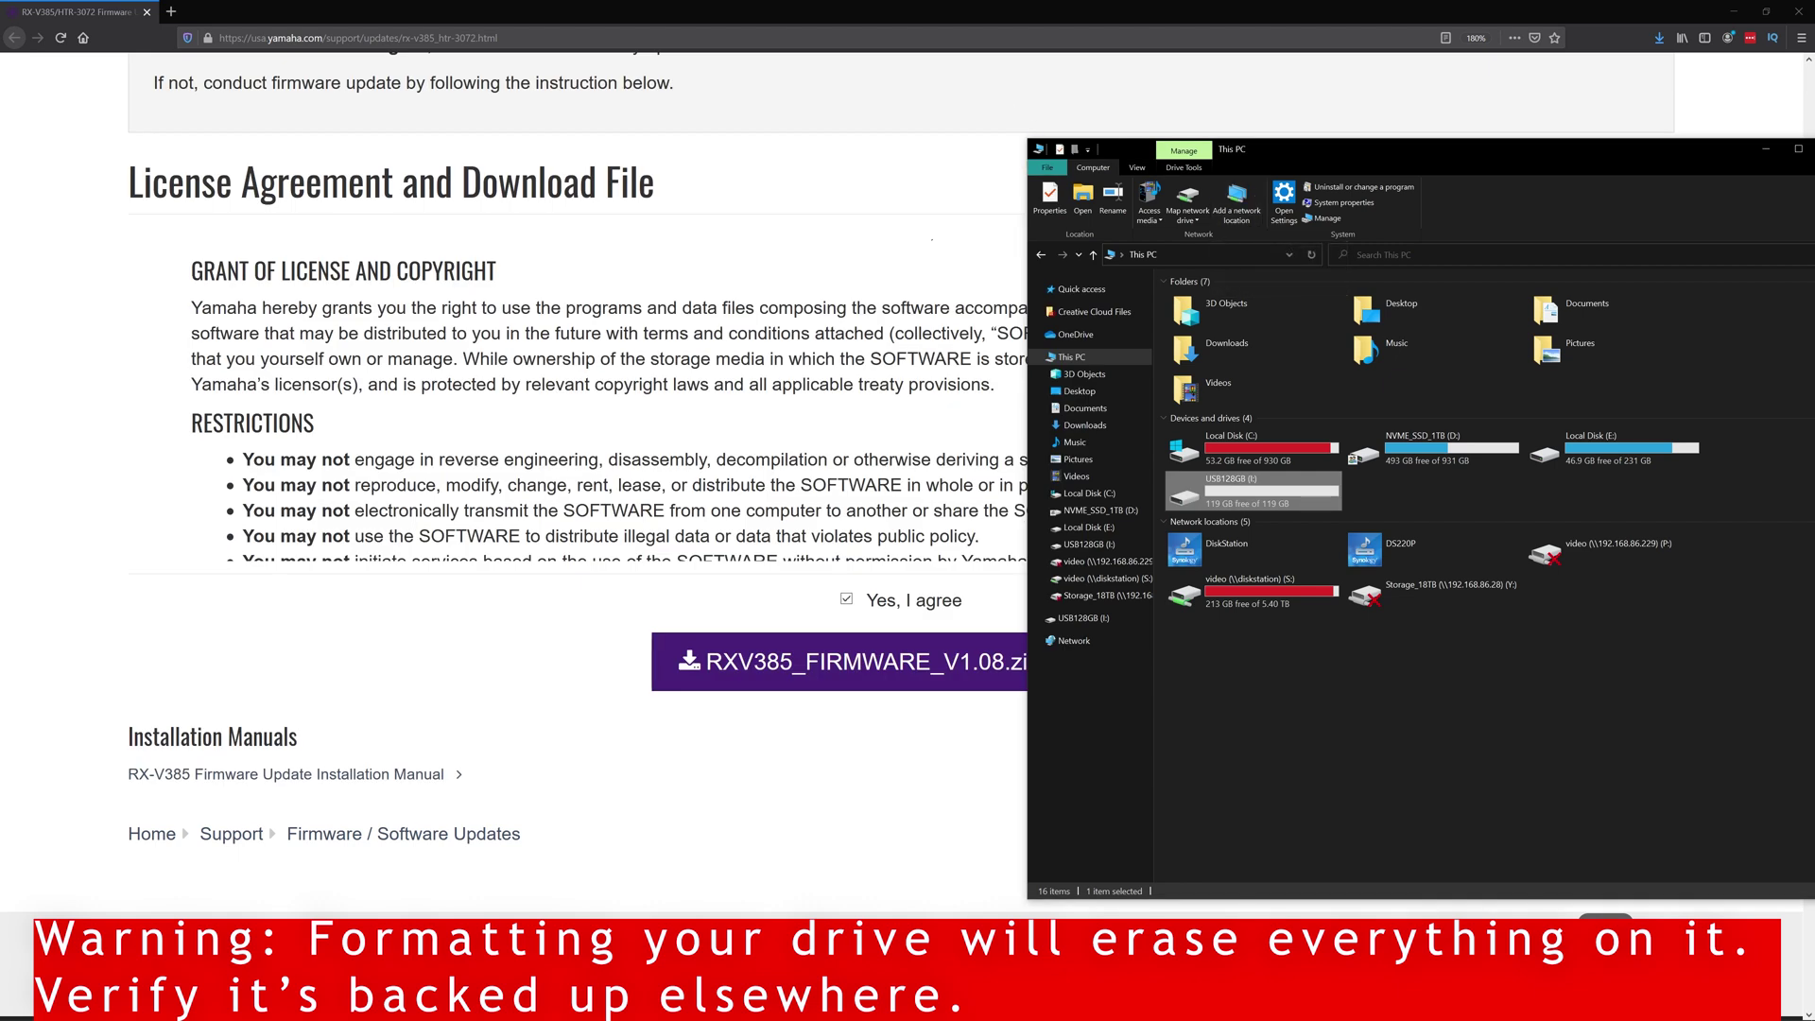
Launch PowerShell as administrator and enter format /FS:FAT32 I: at the prompt
key(super)
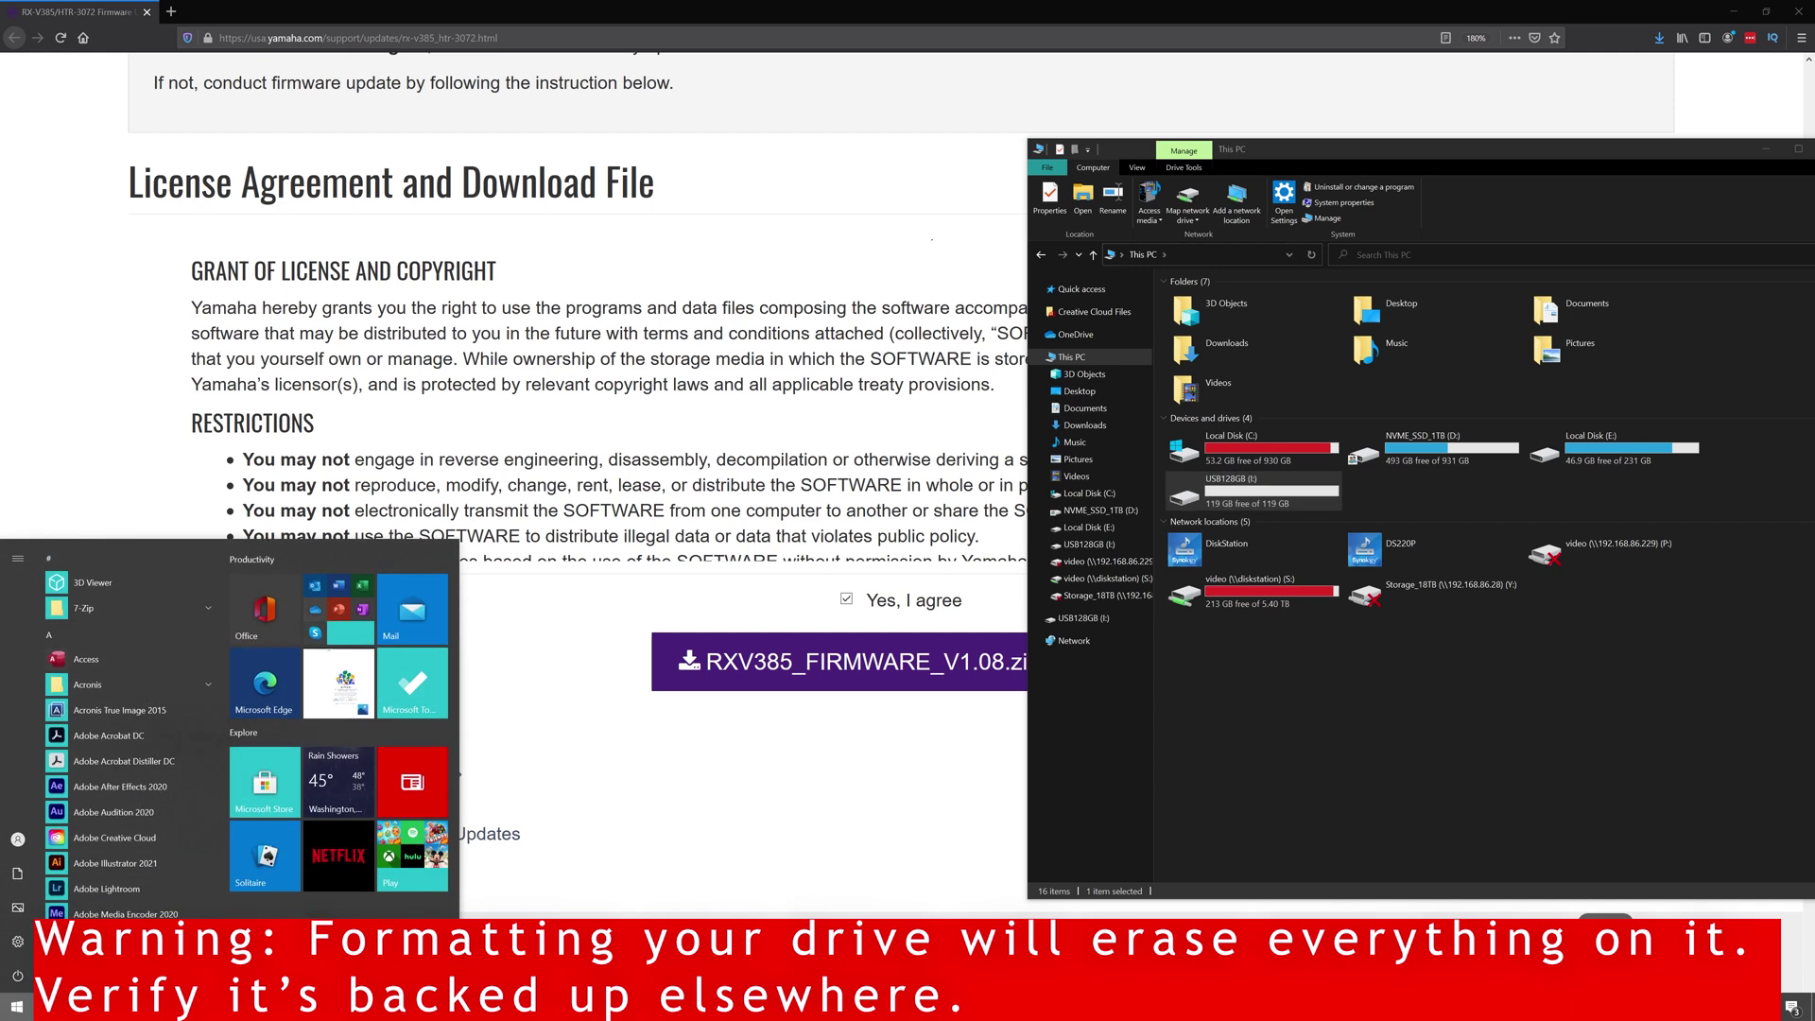
text(powershell)
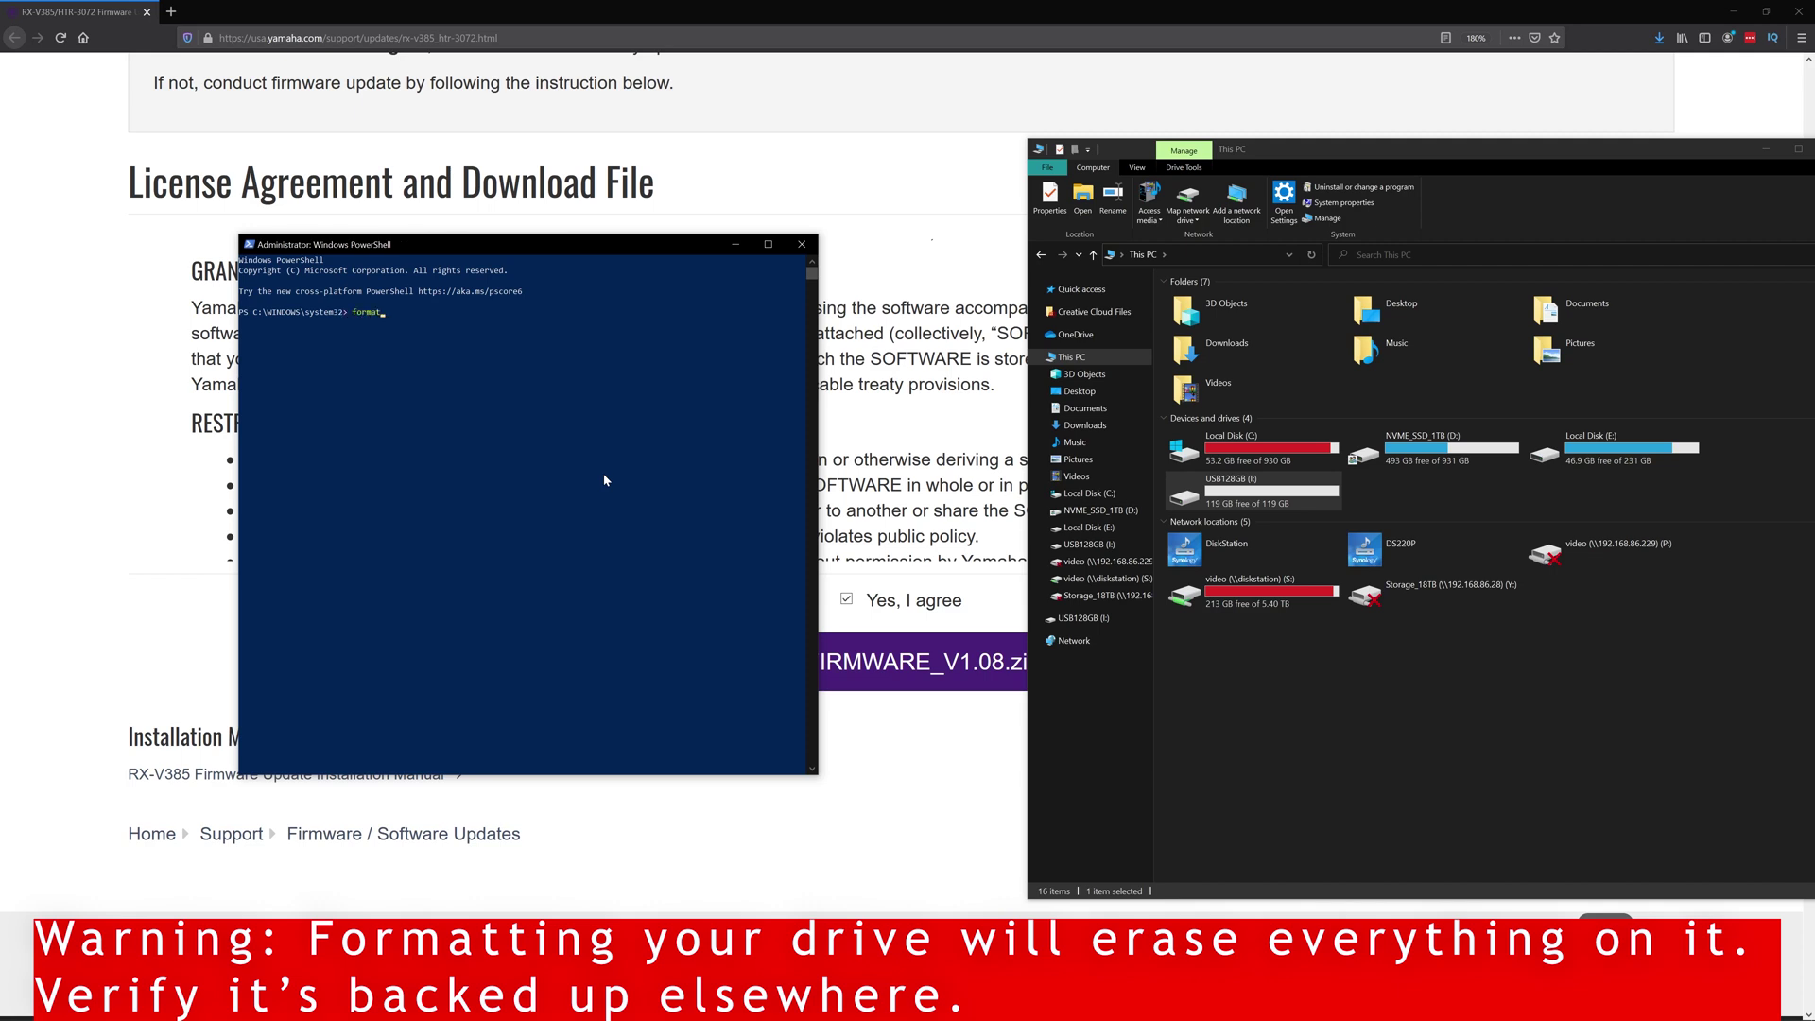
text(/FS:)
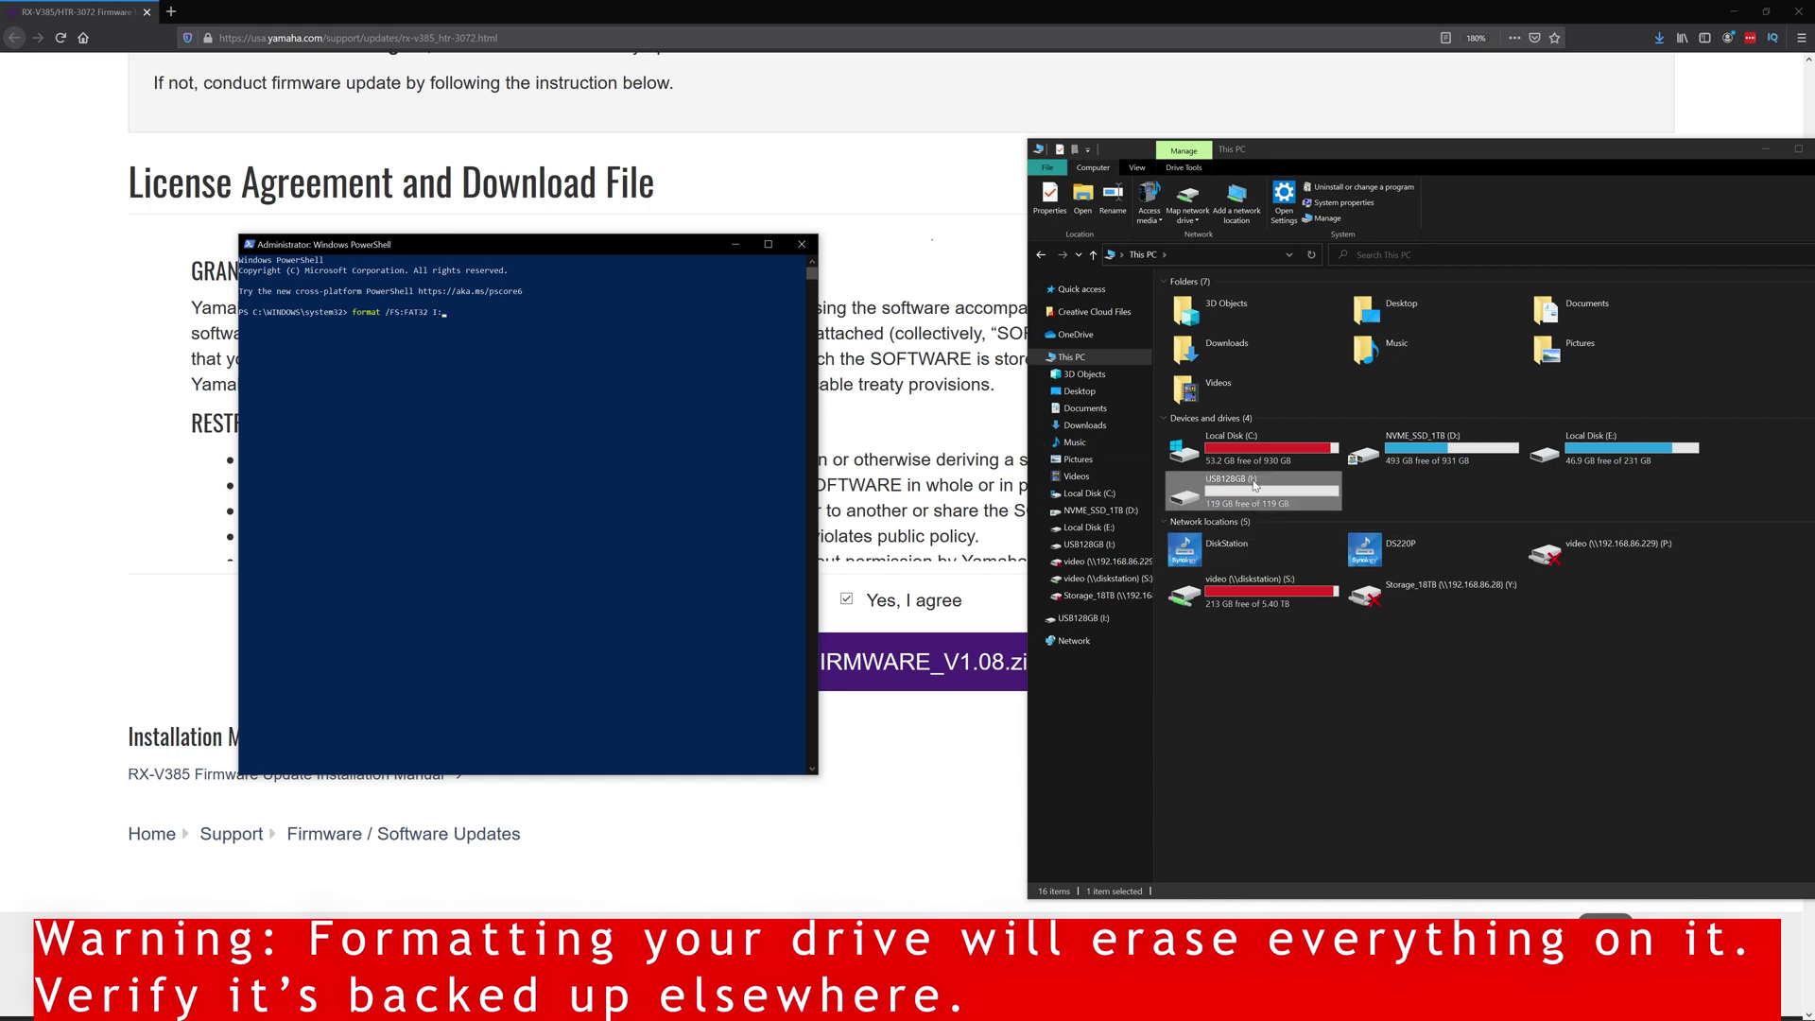
click(516, 386)
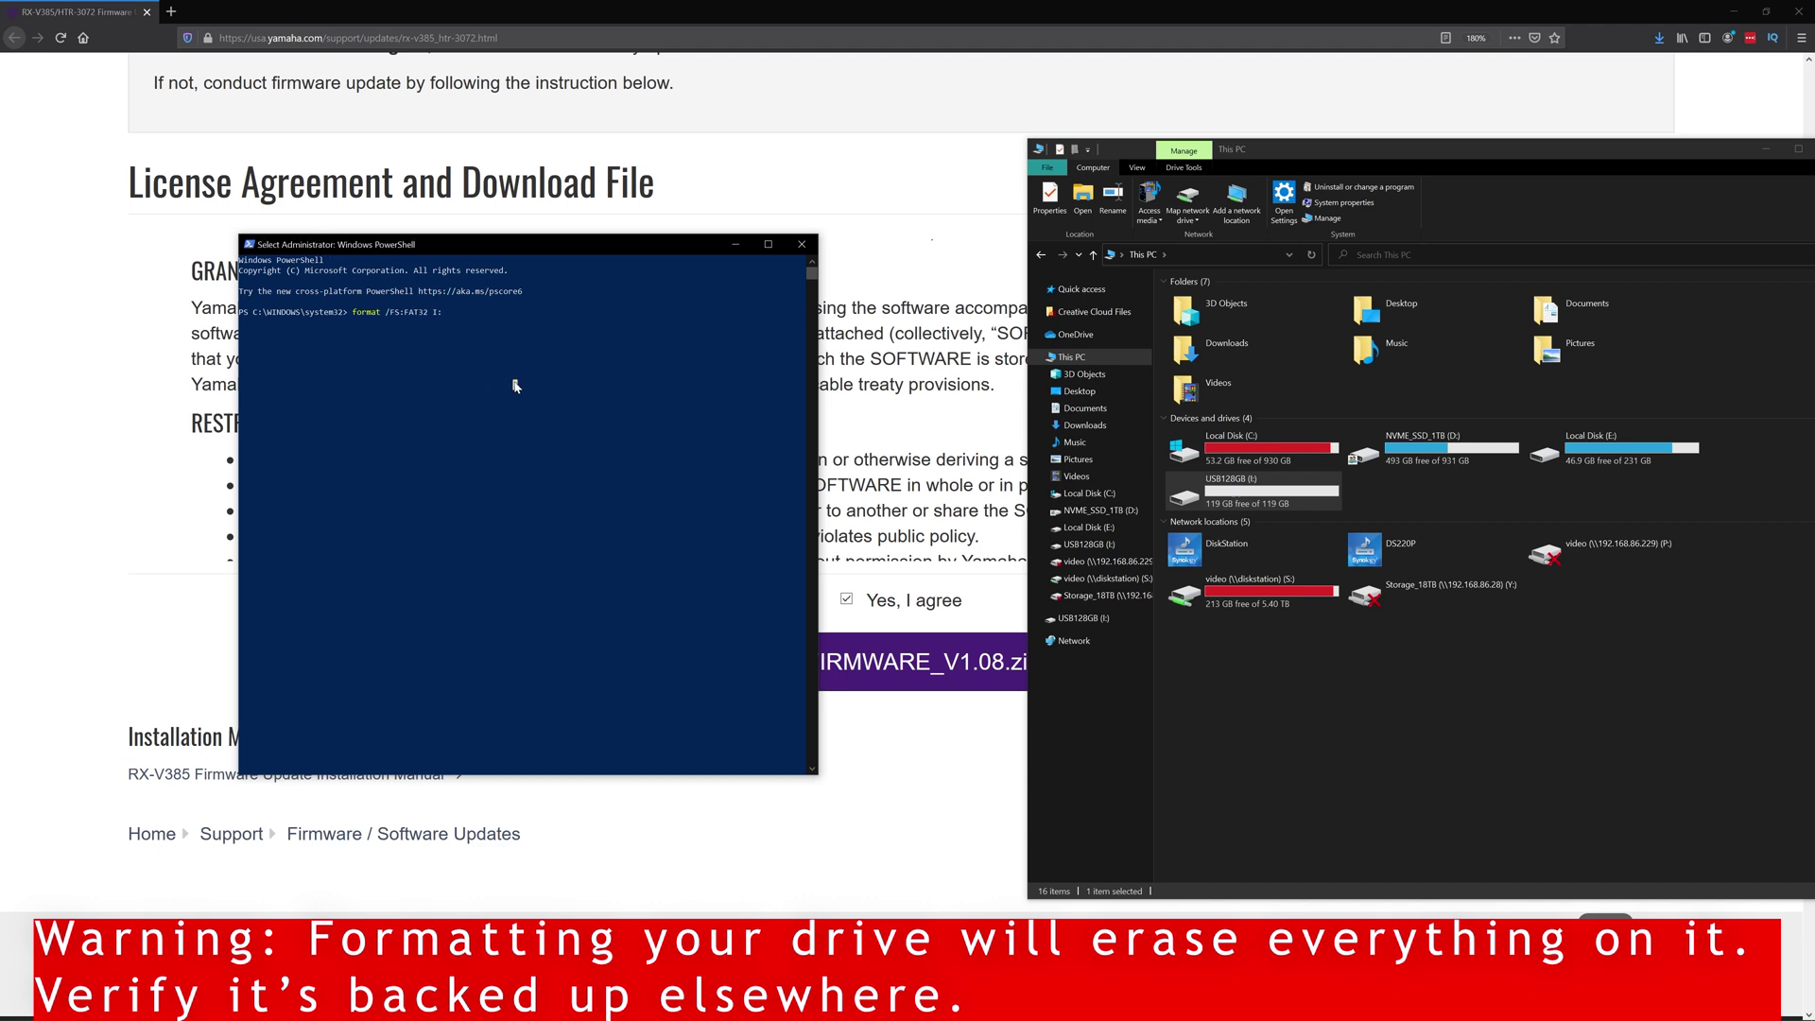
Run format /FS:FAT32 I: and confirm the drive is ready when prompted
key(Escape)
click(475, 258)
drag(479, 249, 492, 197)
click(501, 279)
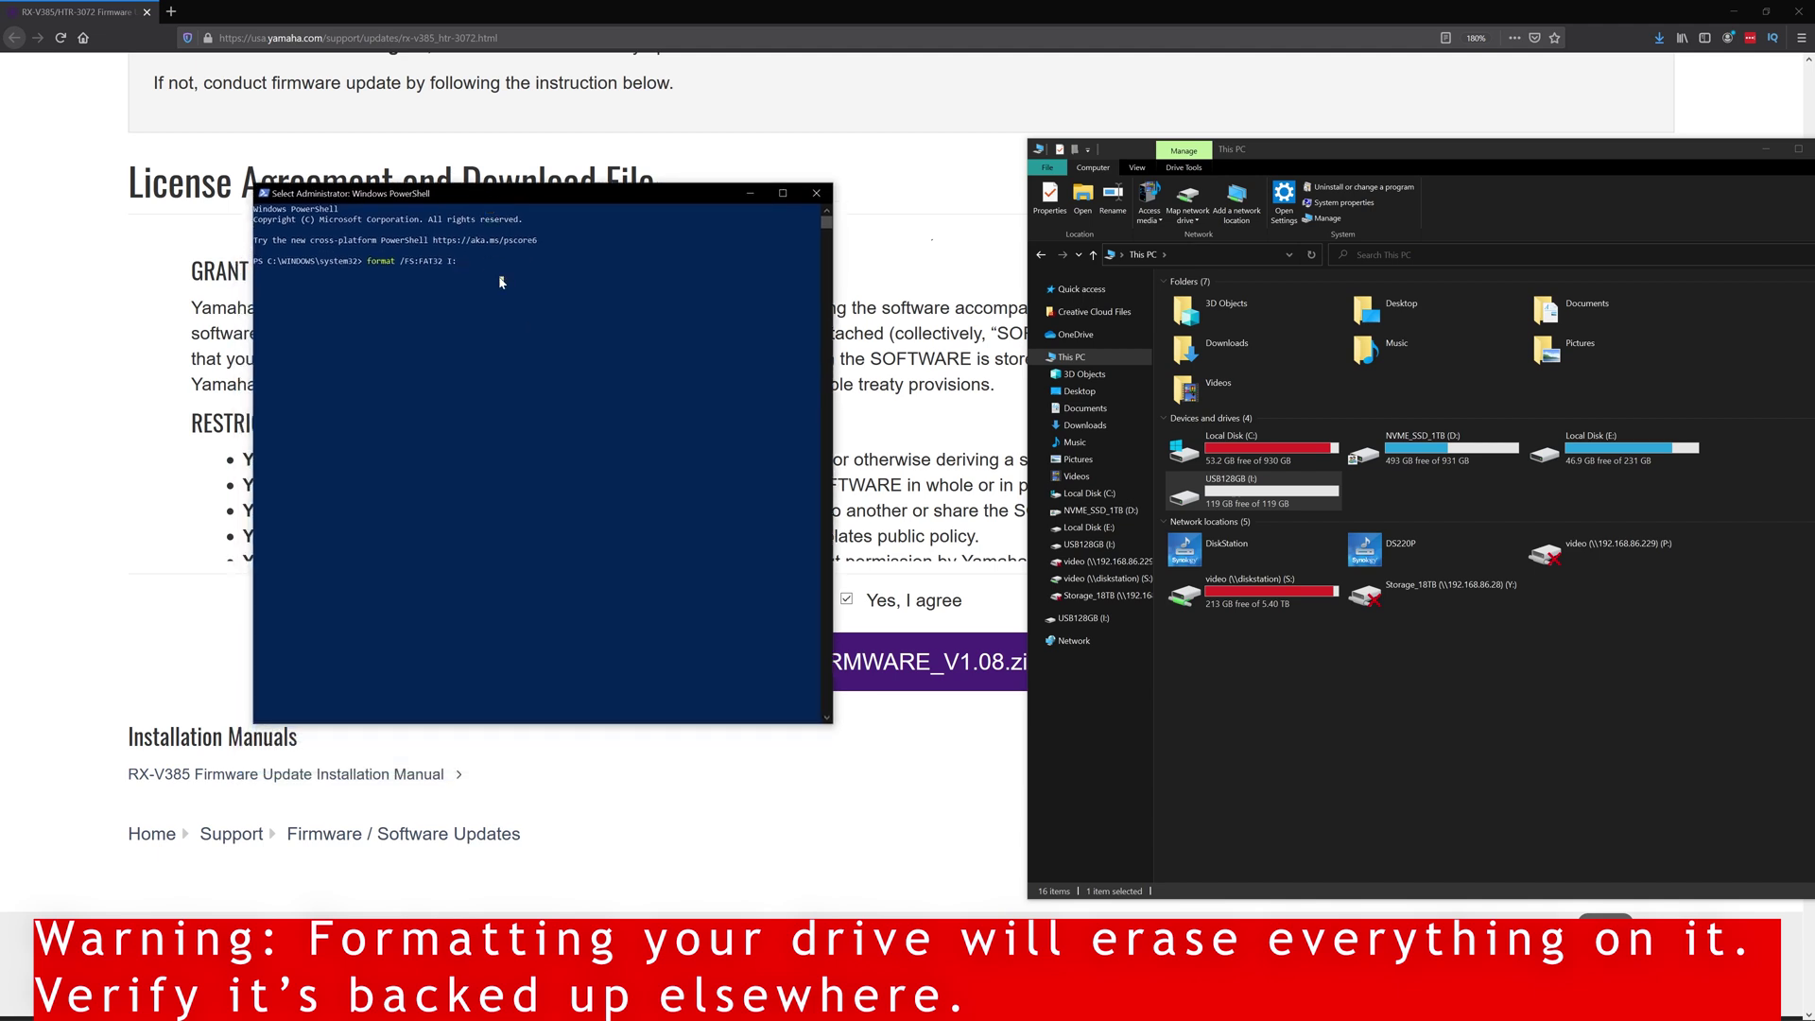
key(Escape)
click(500, 280)
key(Return)
click(468, 292)
key(Escape)
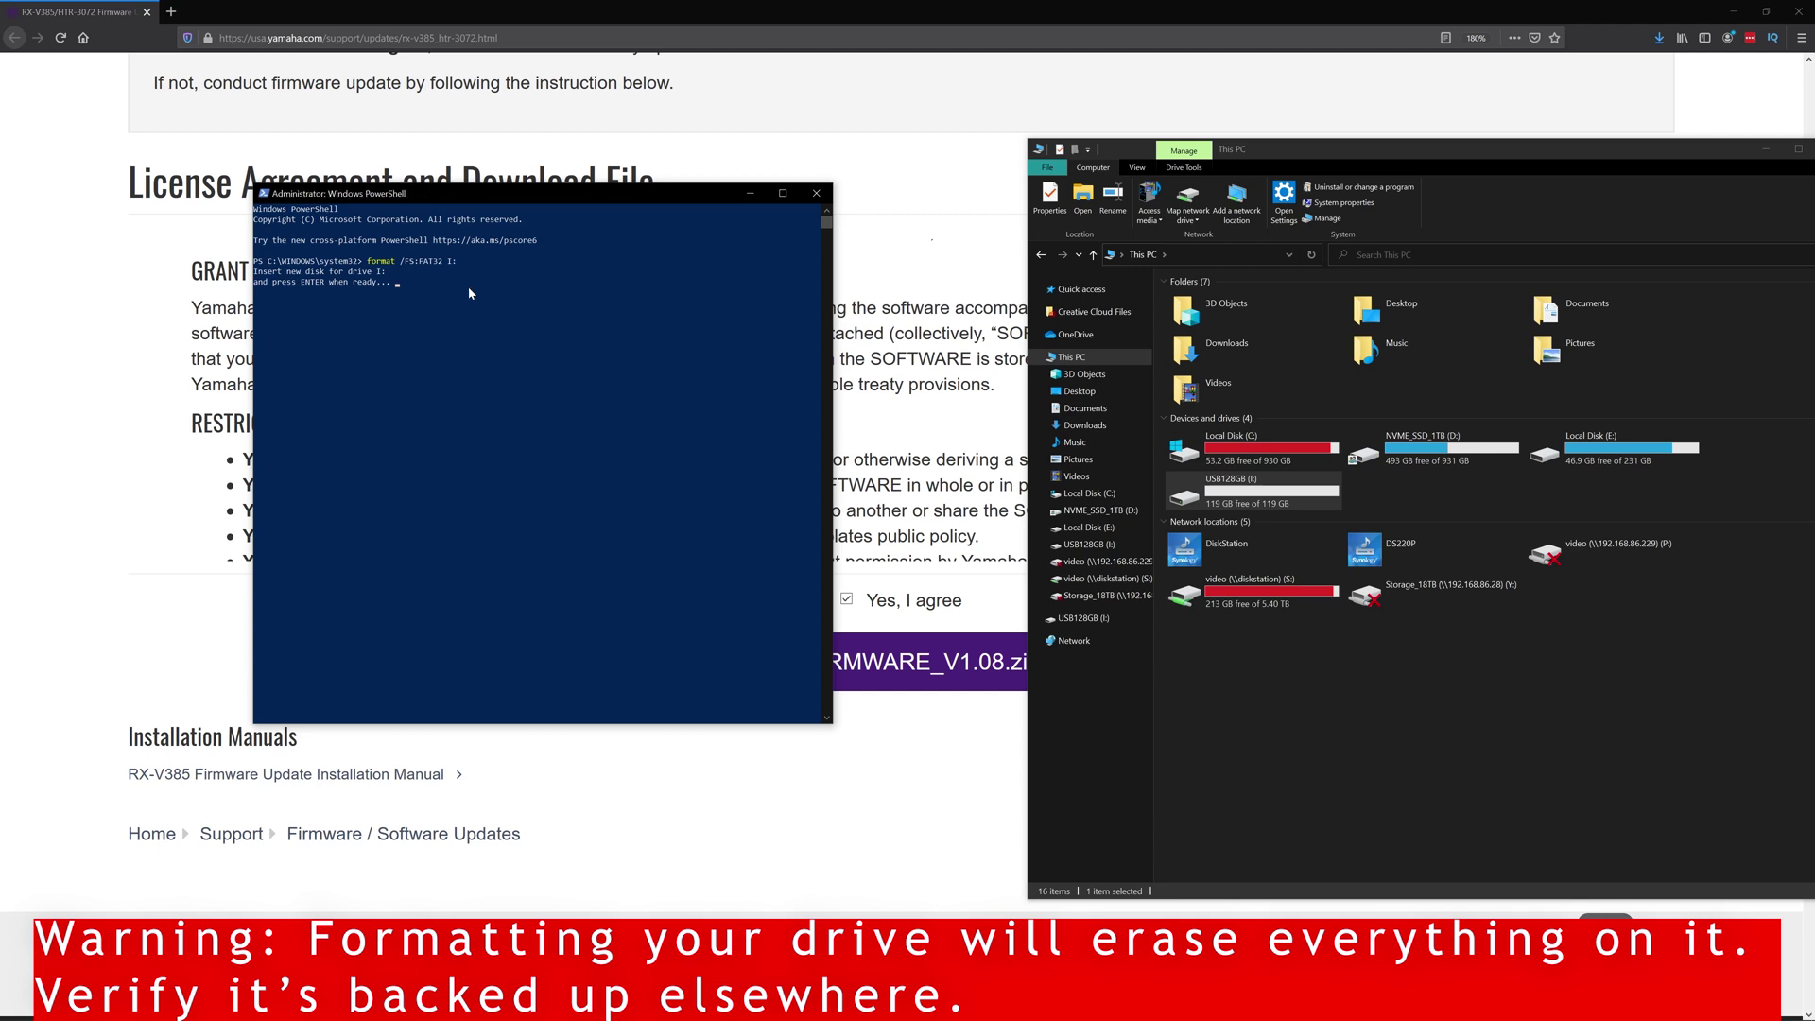
key(Return)
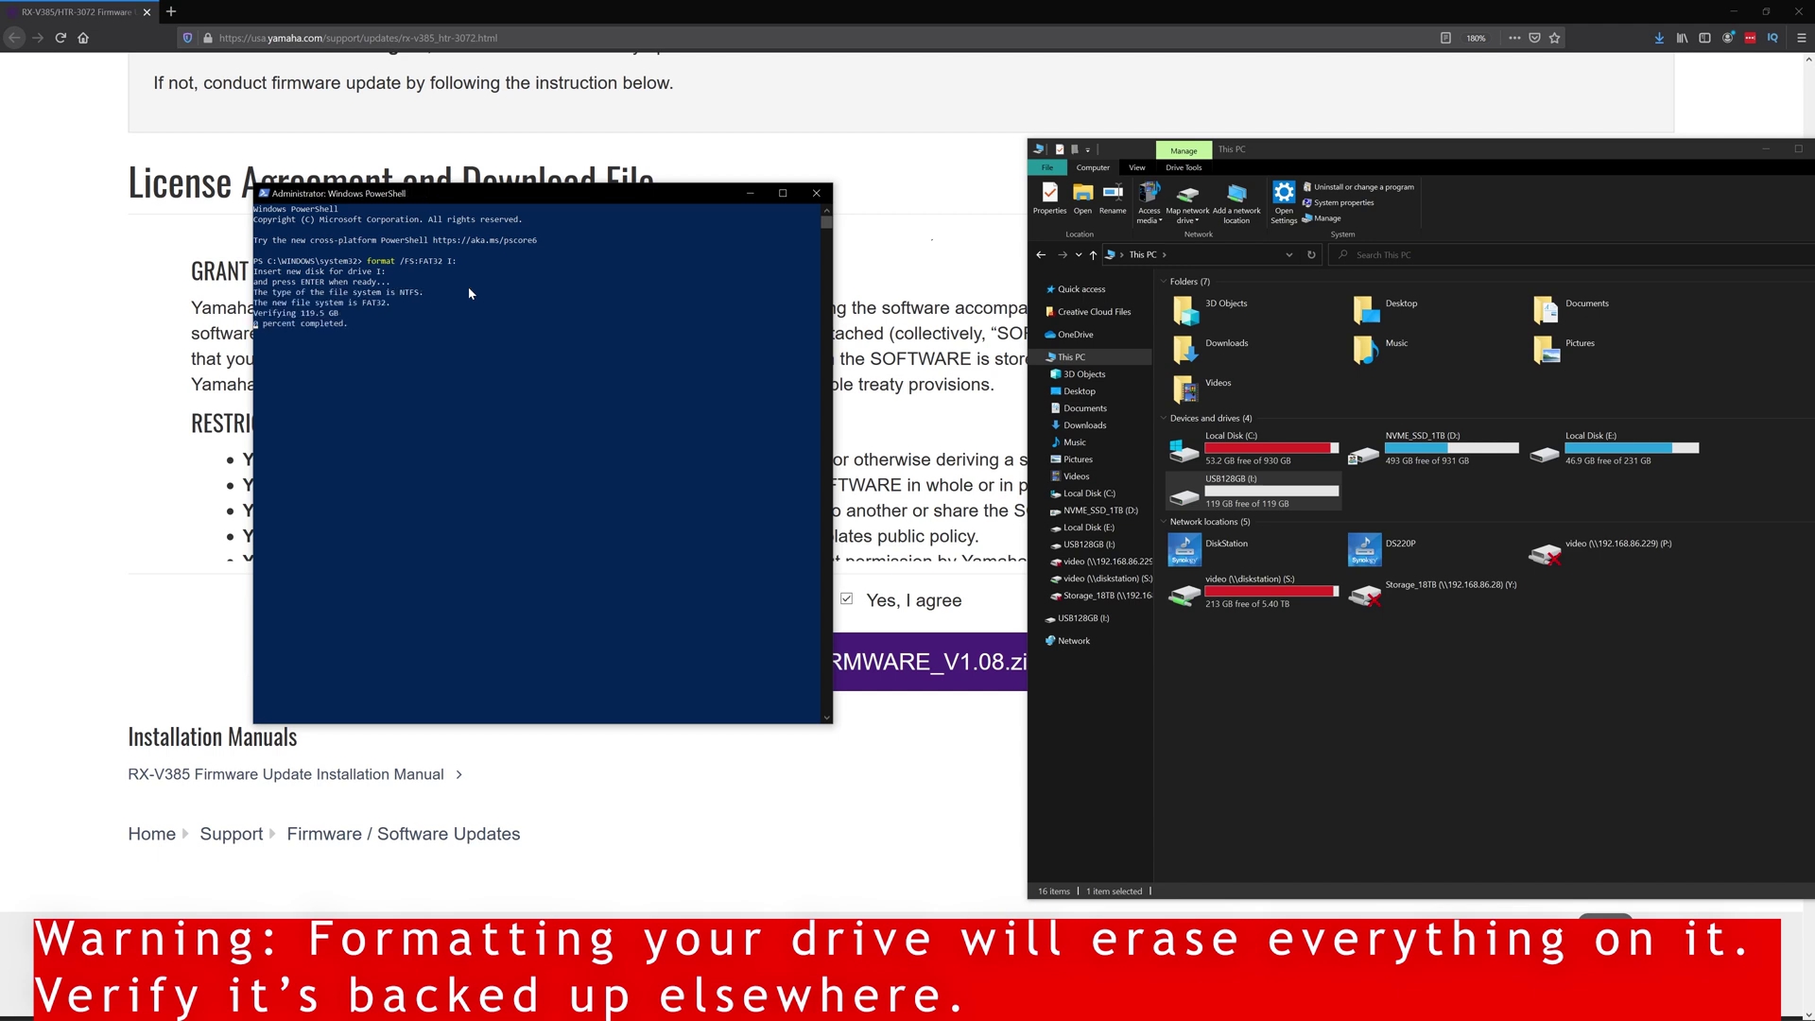
Once formatting finishes, close PowerShell with exit and return to Partition Wizard
click(297, 348)
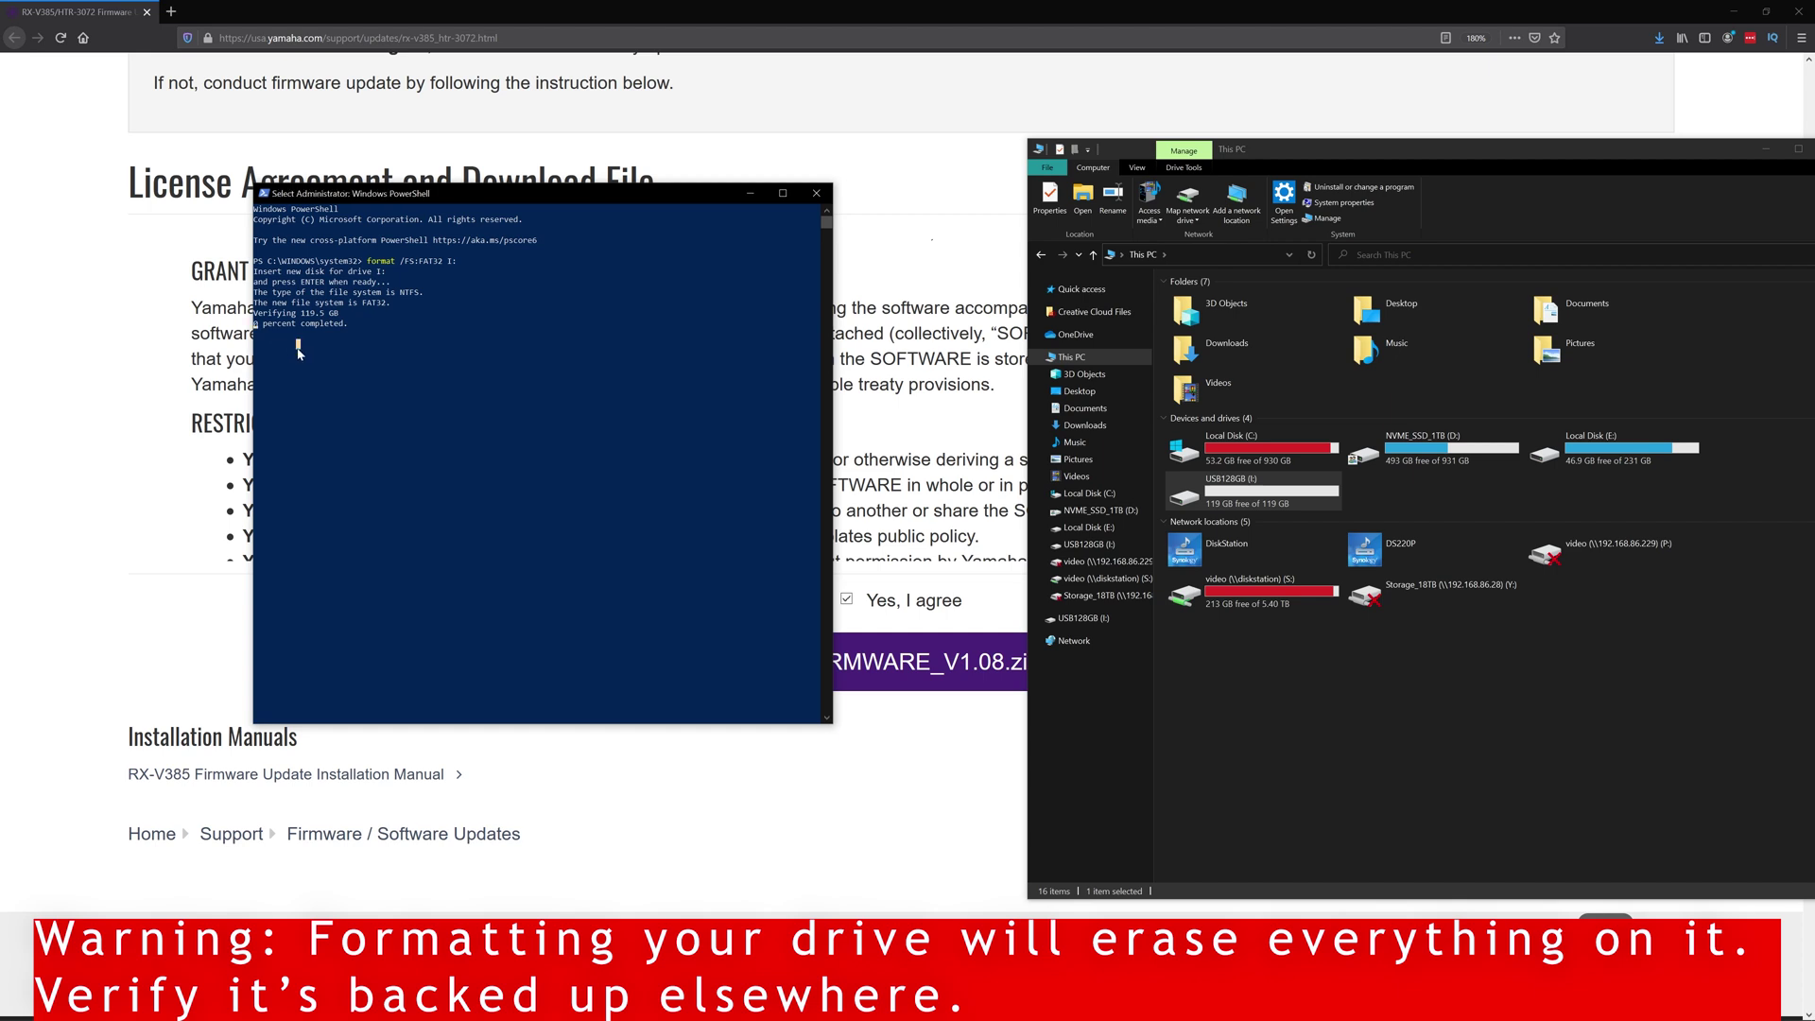
click(363, 354)
key(Escape)
text(exi)
text(t)
key(Return)
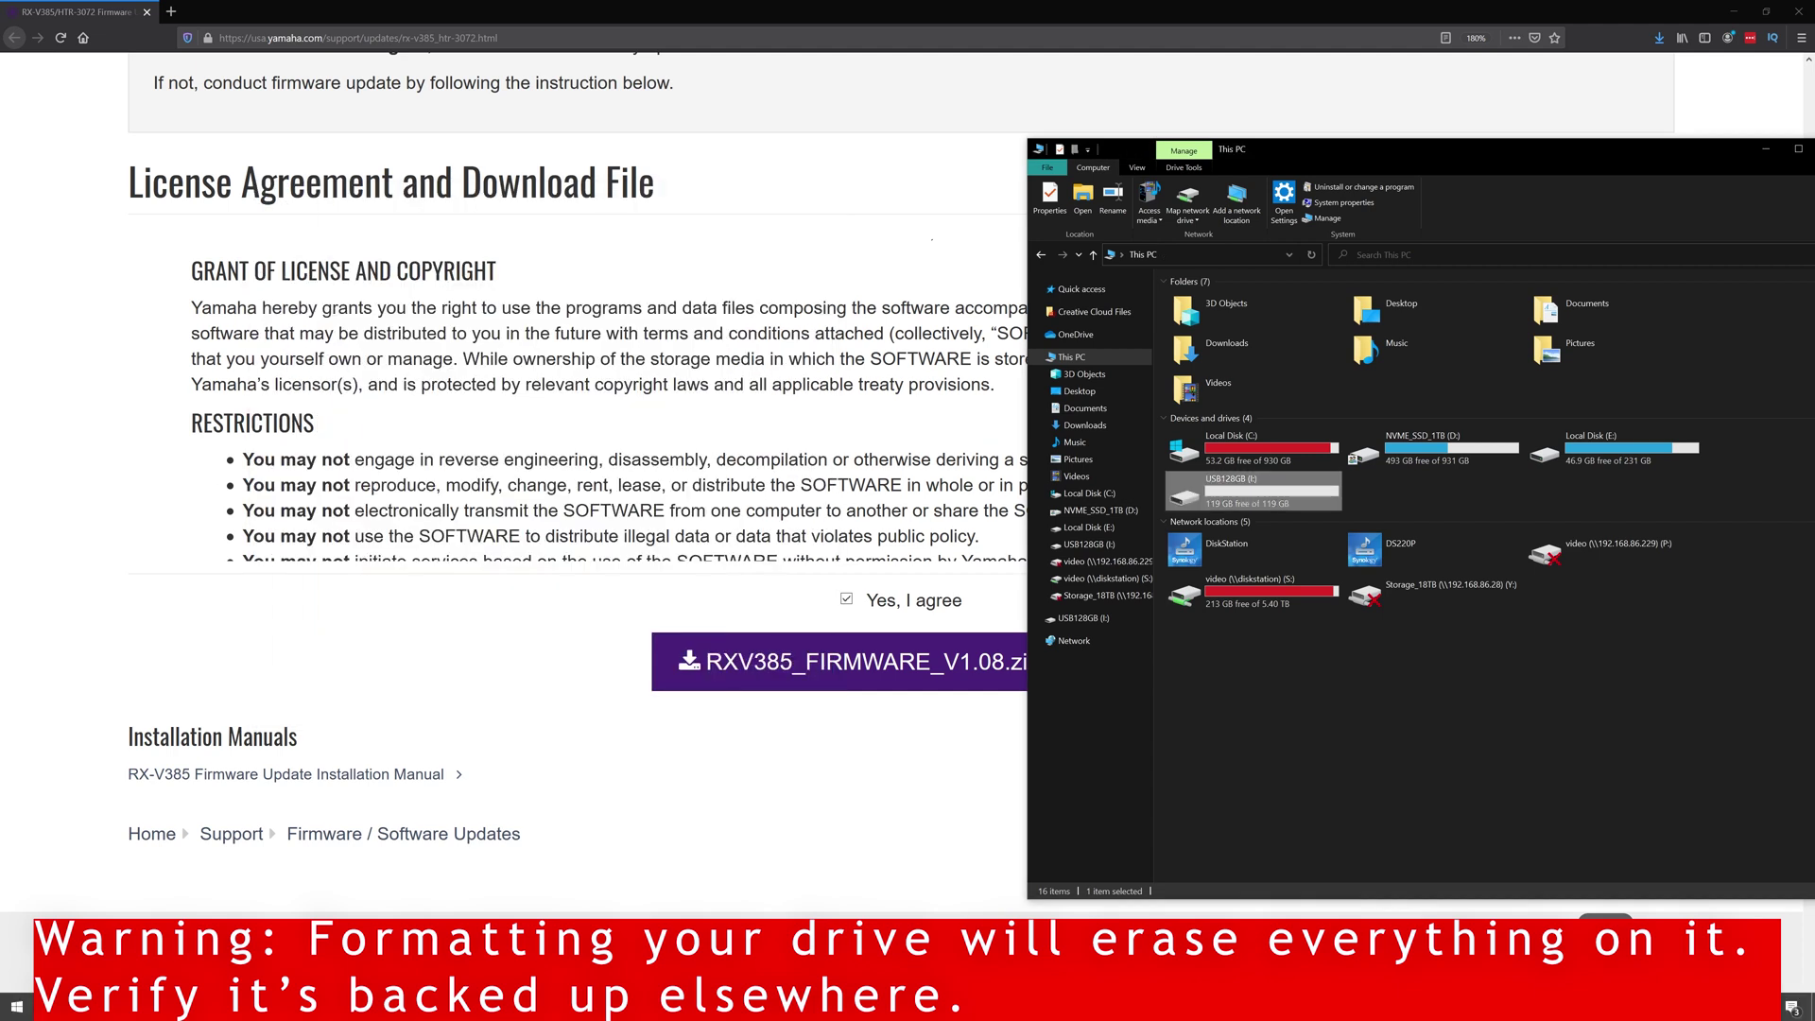
key(alt+Tab)
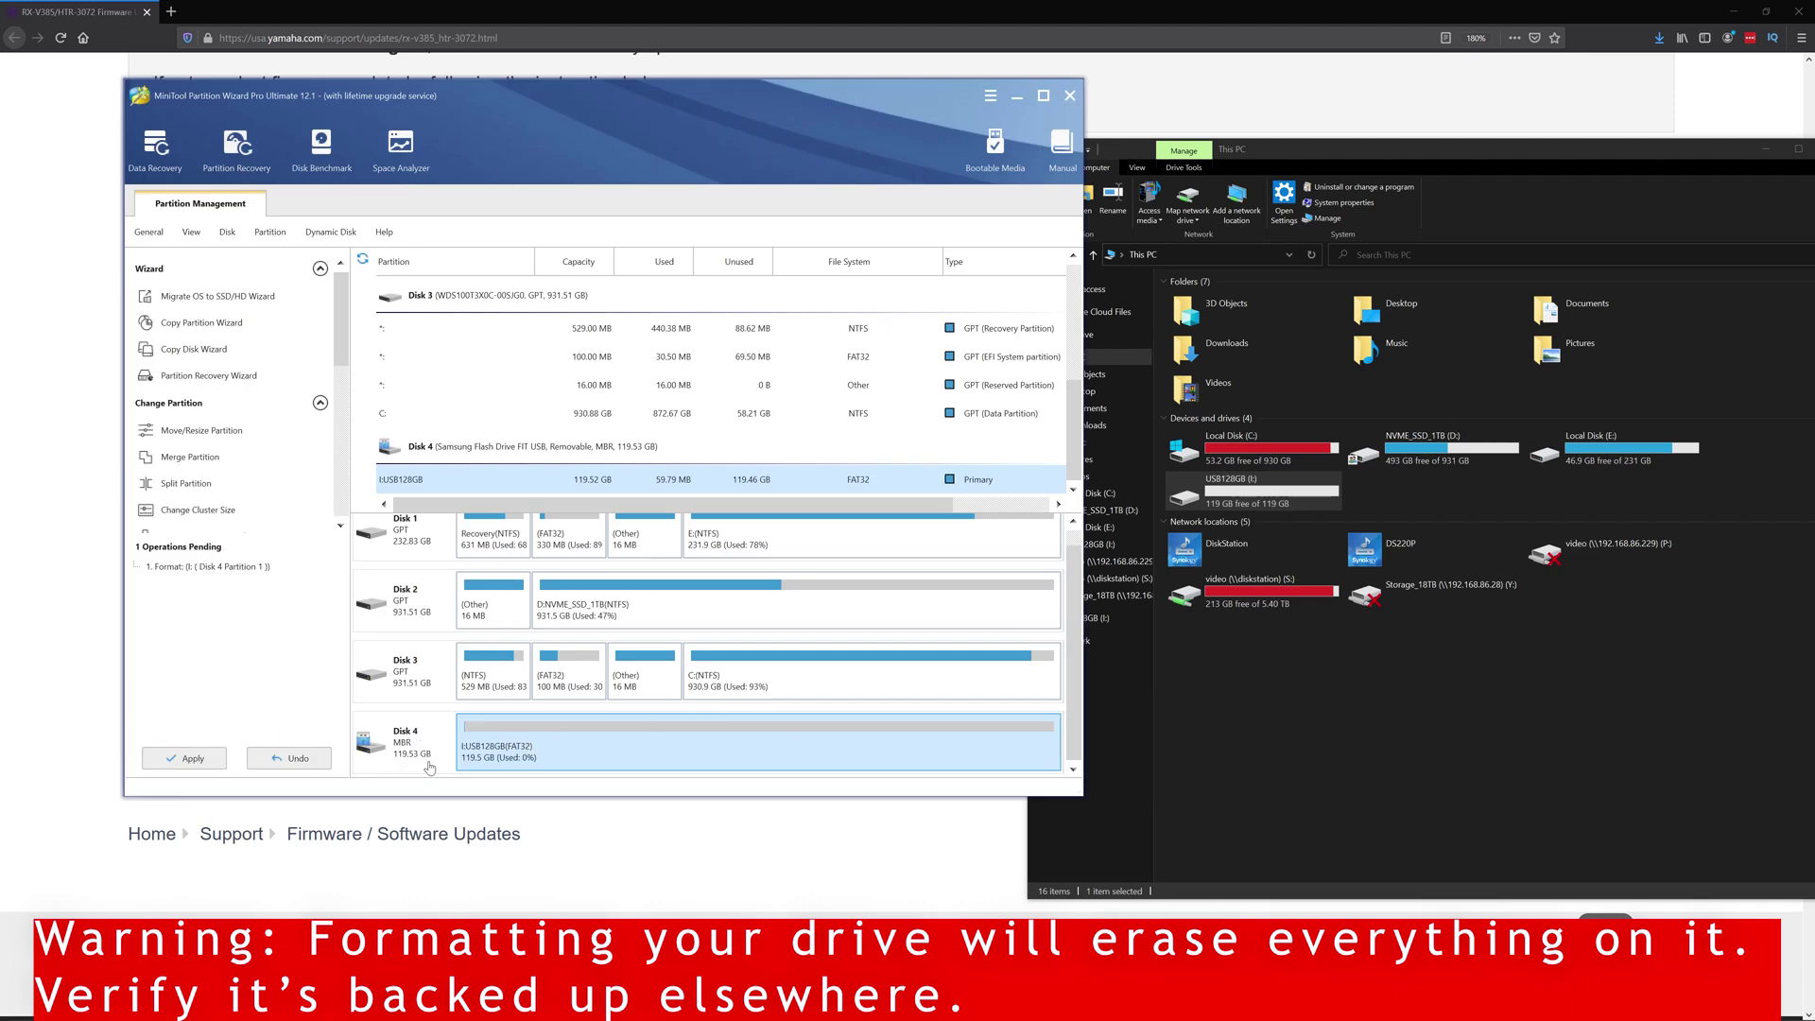
Queue a FAT32 format for the USB128GB partition, then discard the pending operation
right_click(537, 755)
click(614, 211)
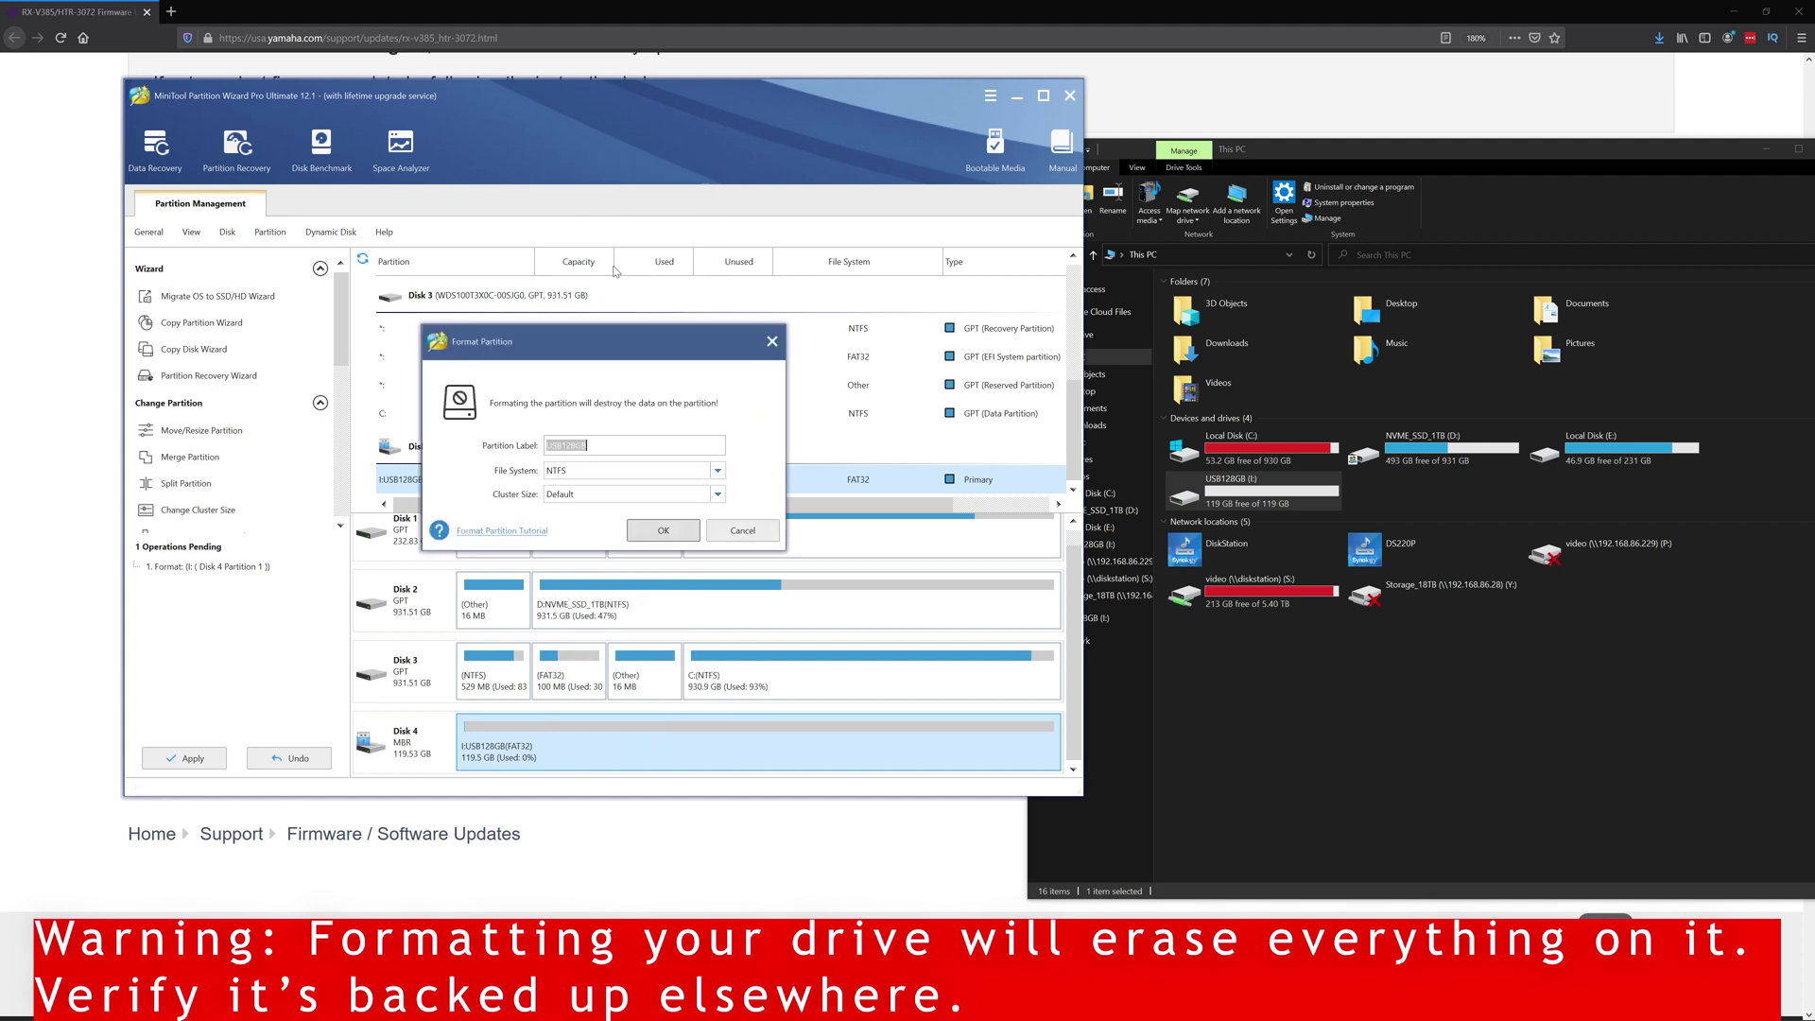
click(695, 473)
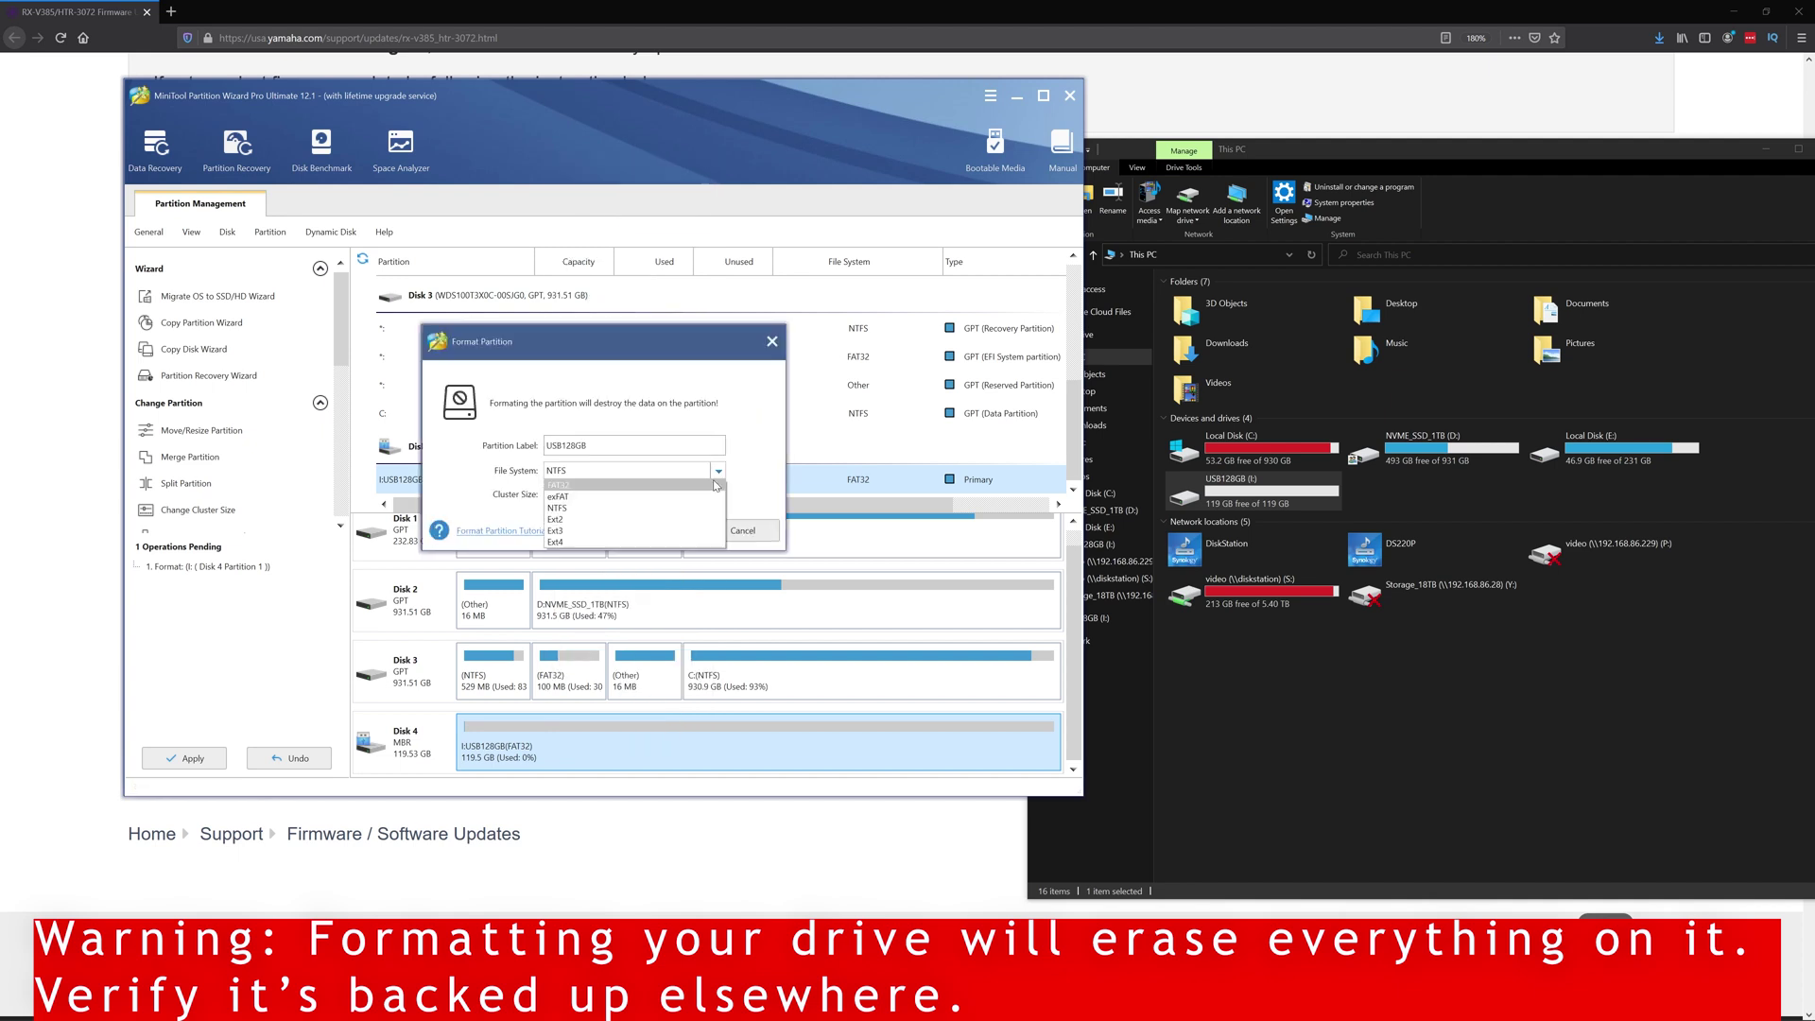
click(610, 495)
click(662, 530)
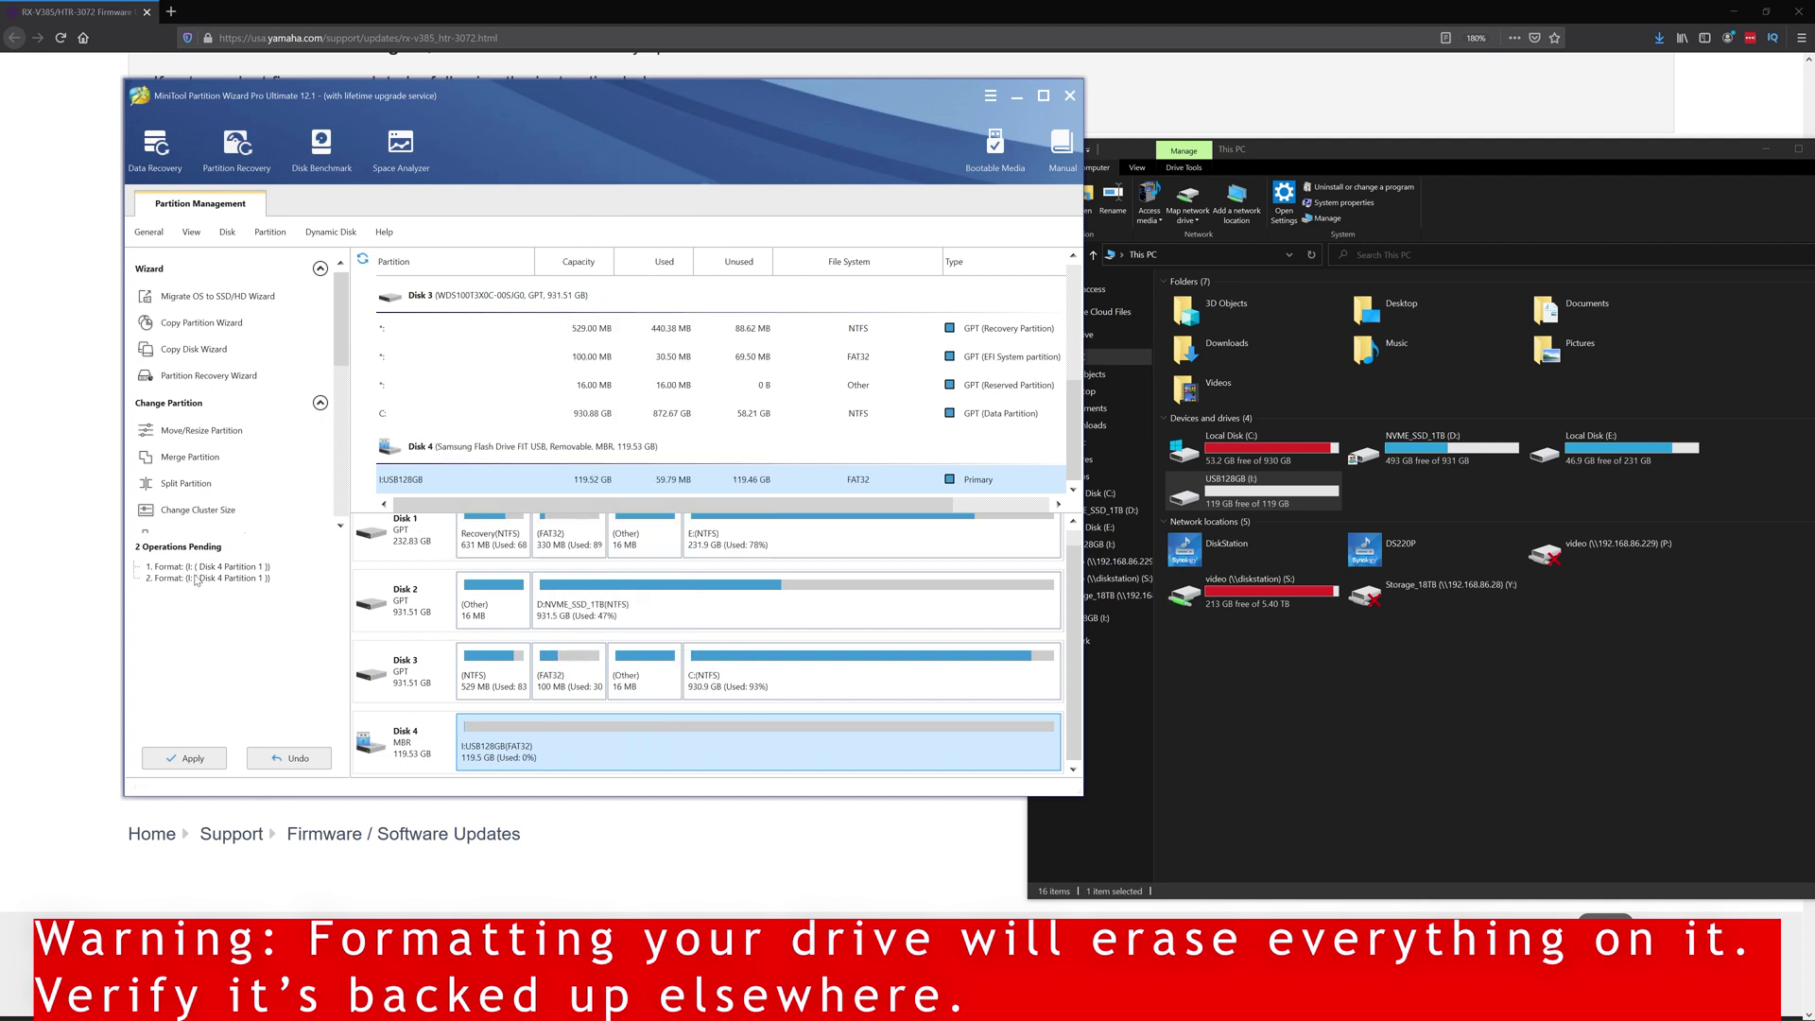
click(280, 754)
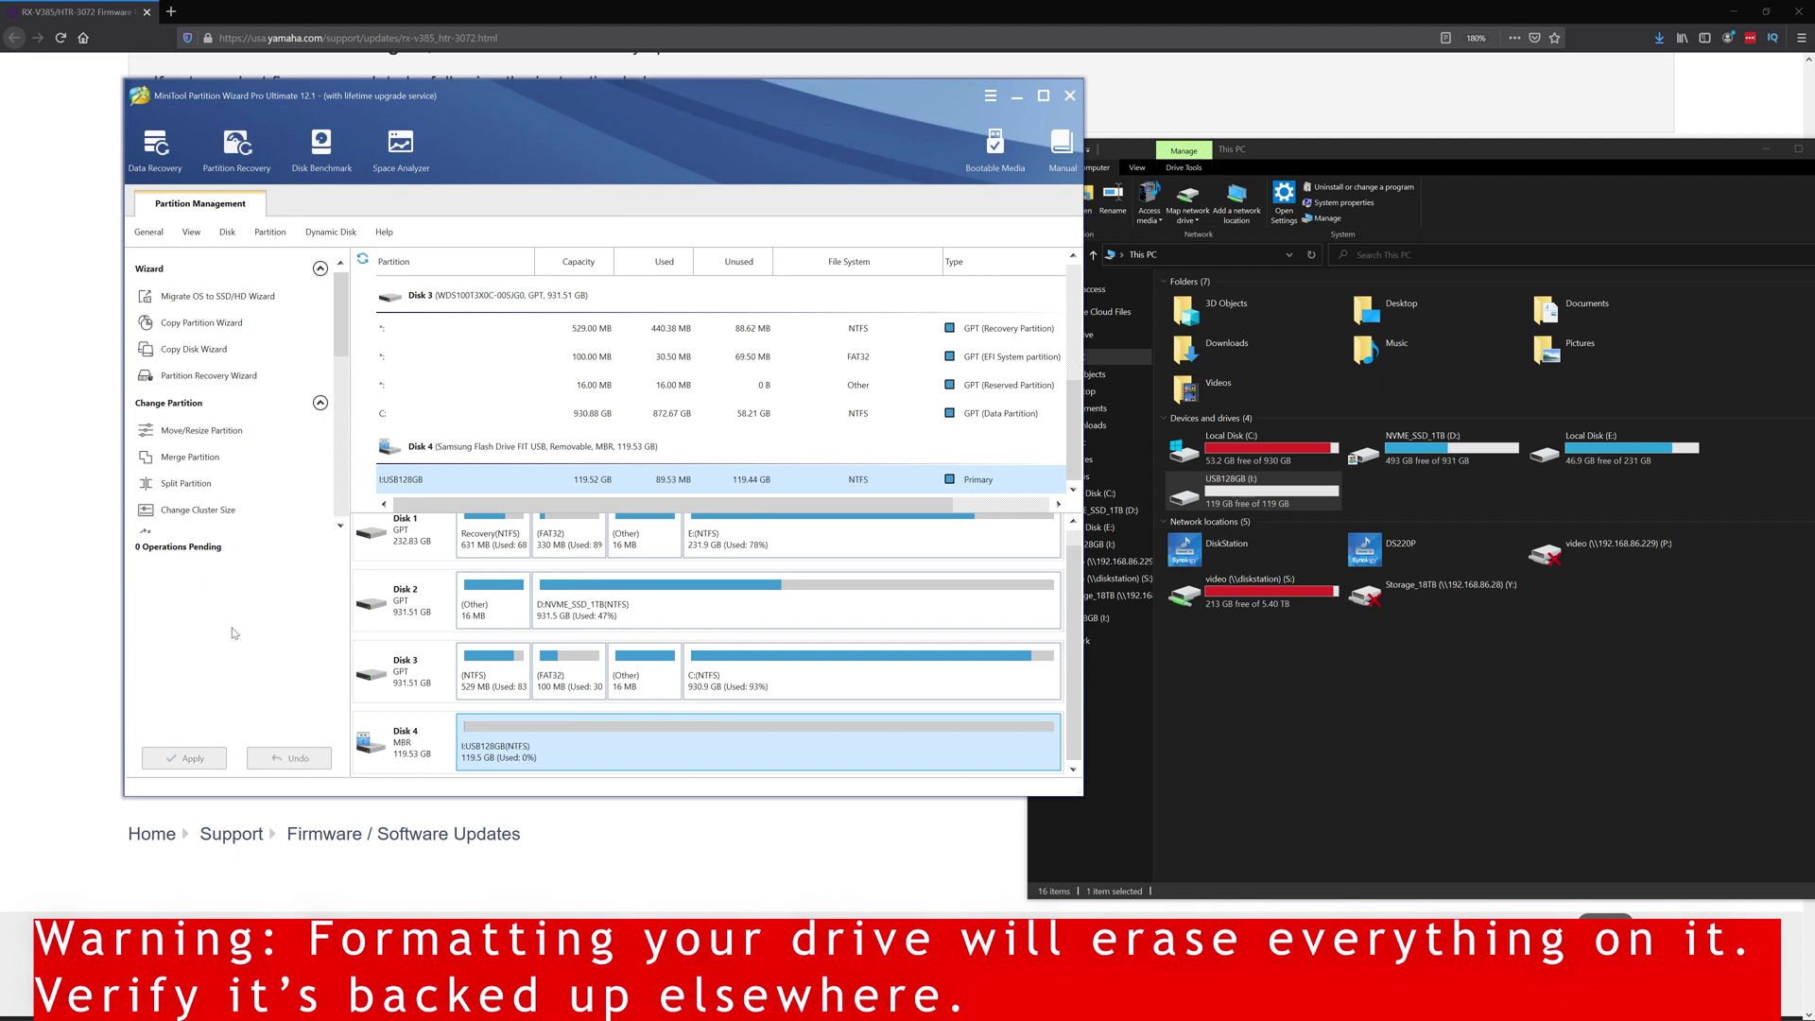
Re-queue the FAT32 format of USB128GB, apply and confirm it, then close the wizard
right_click(584, 755)
click(647, 127)
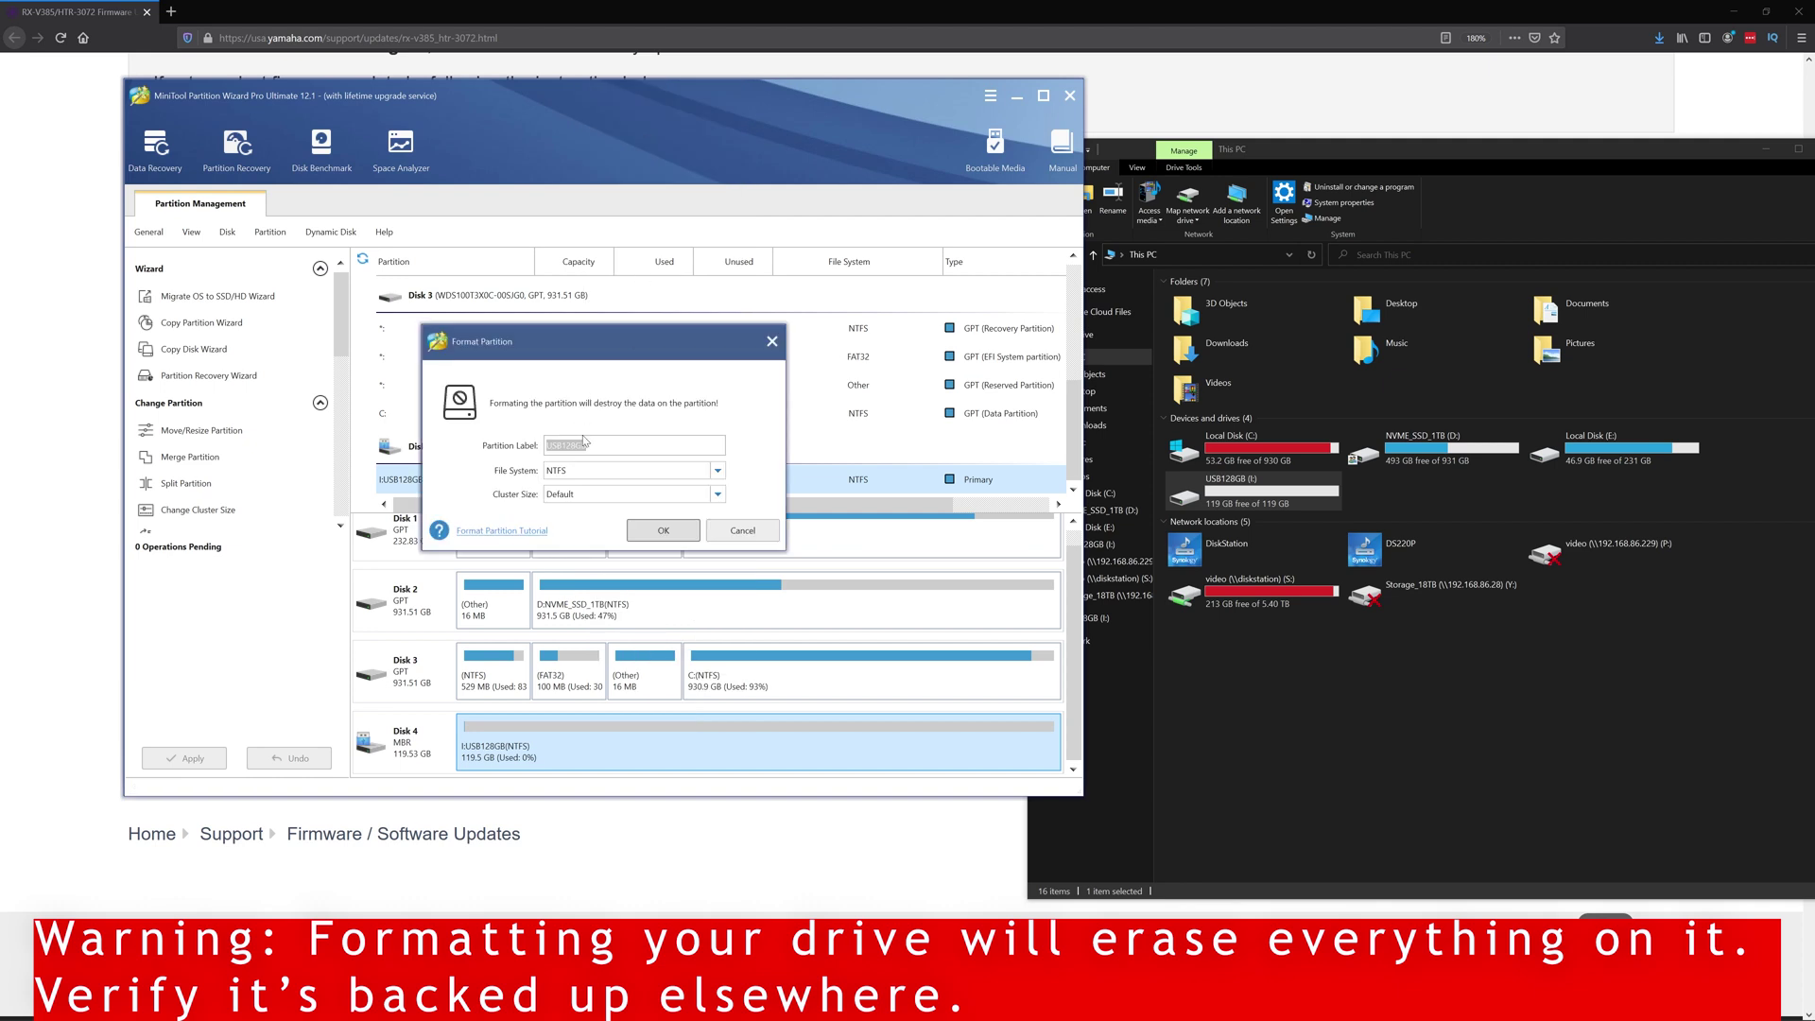
click(718, 470)
click(652, 499)
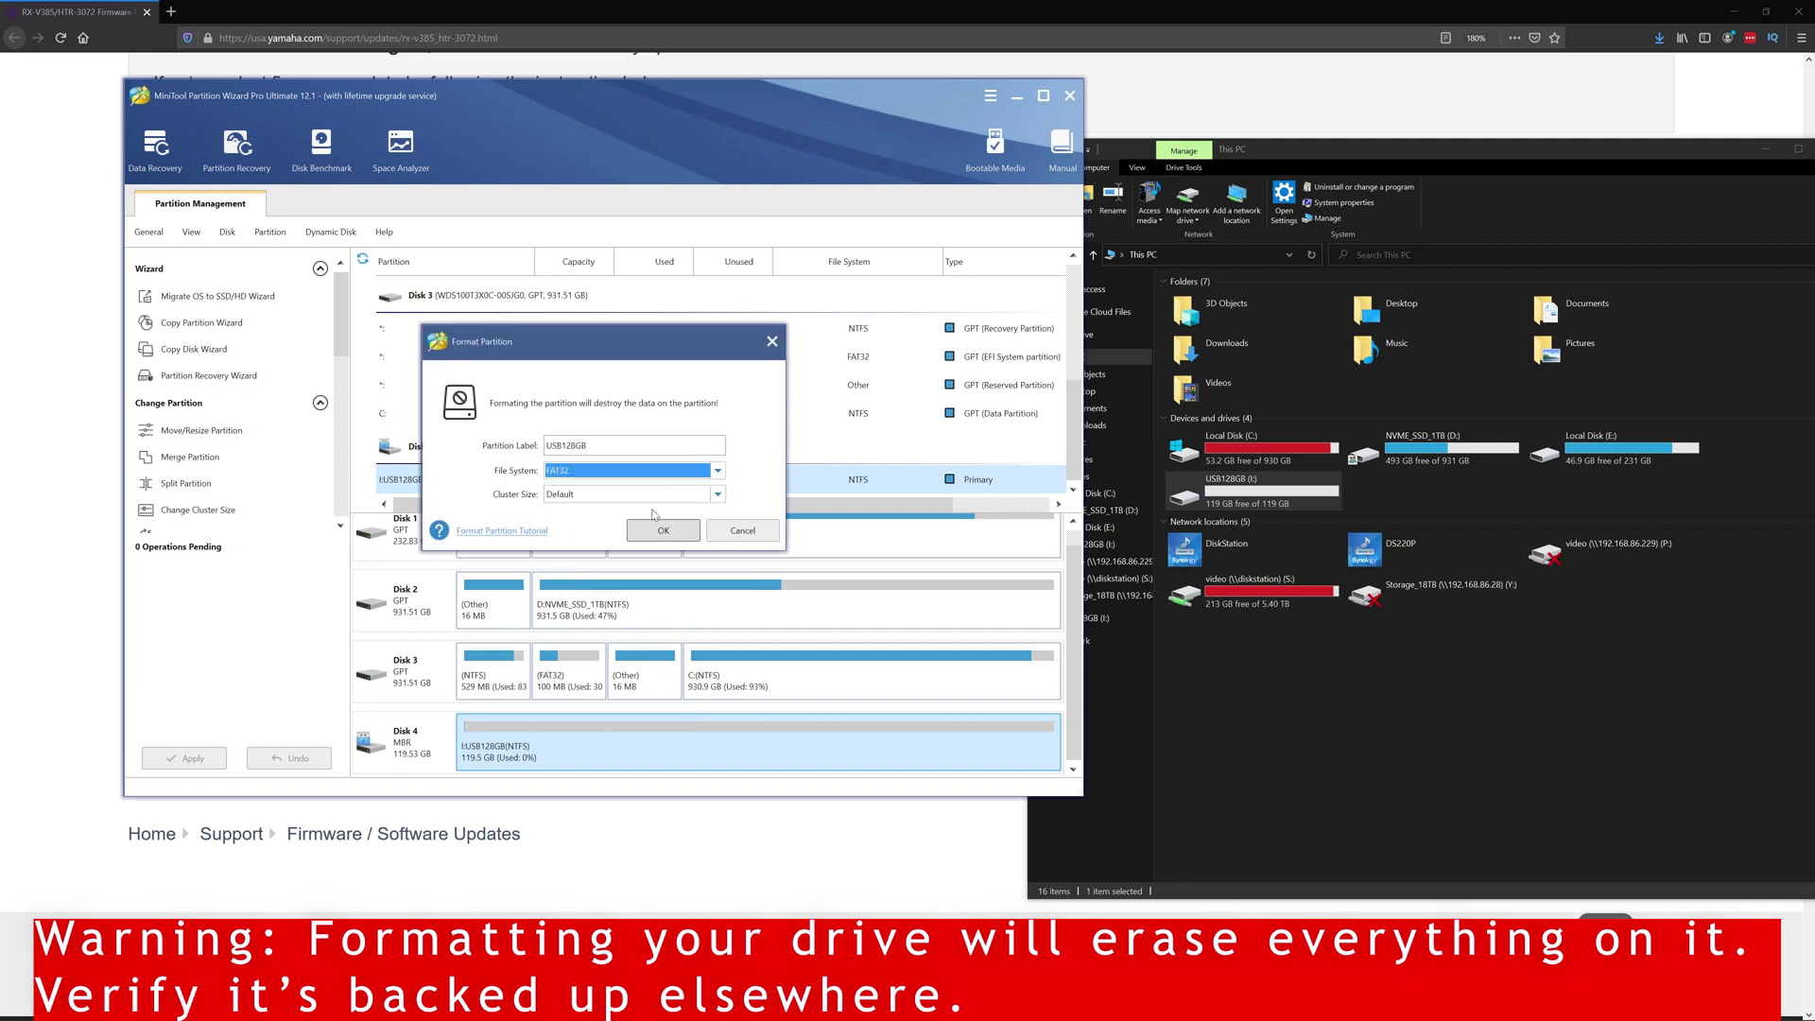
click(664, 533)
click(189, 757)
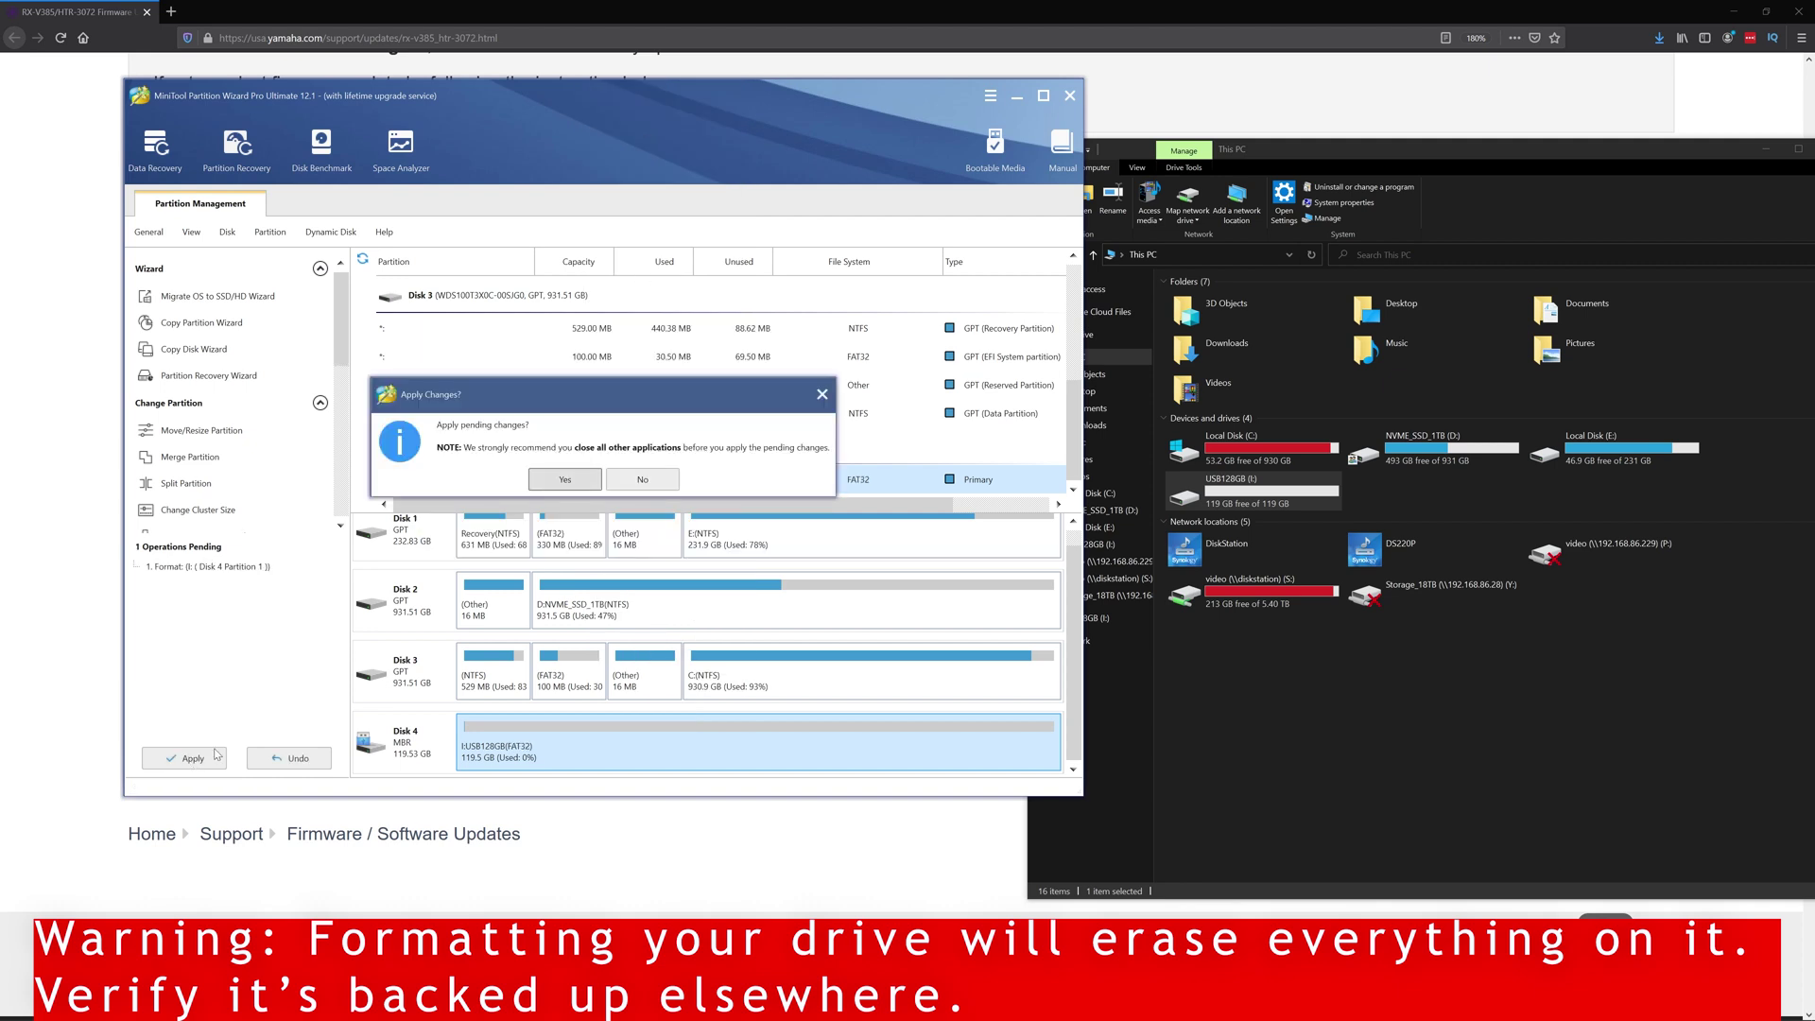
click(566, 479)
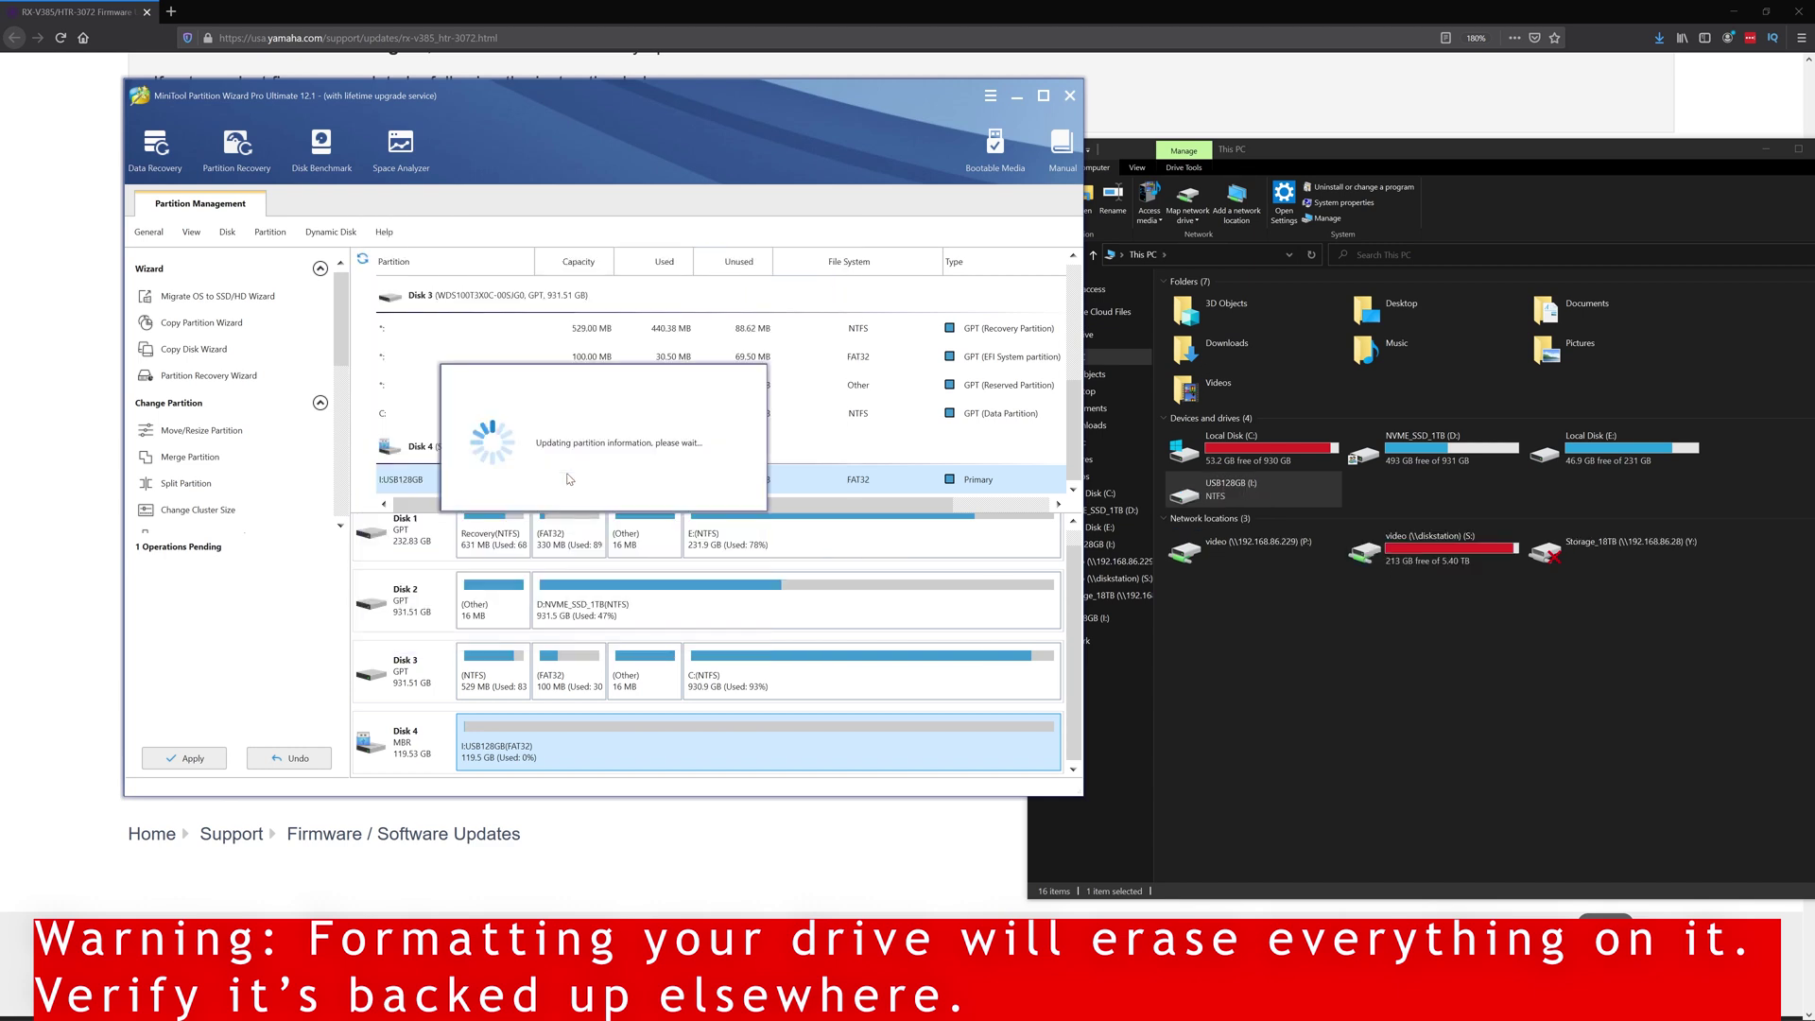
click(599, 478)
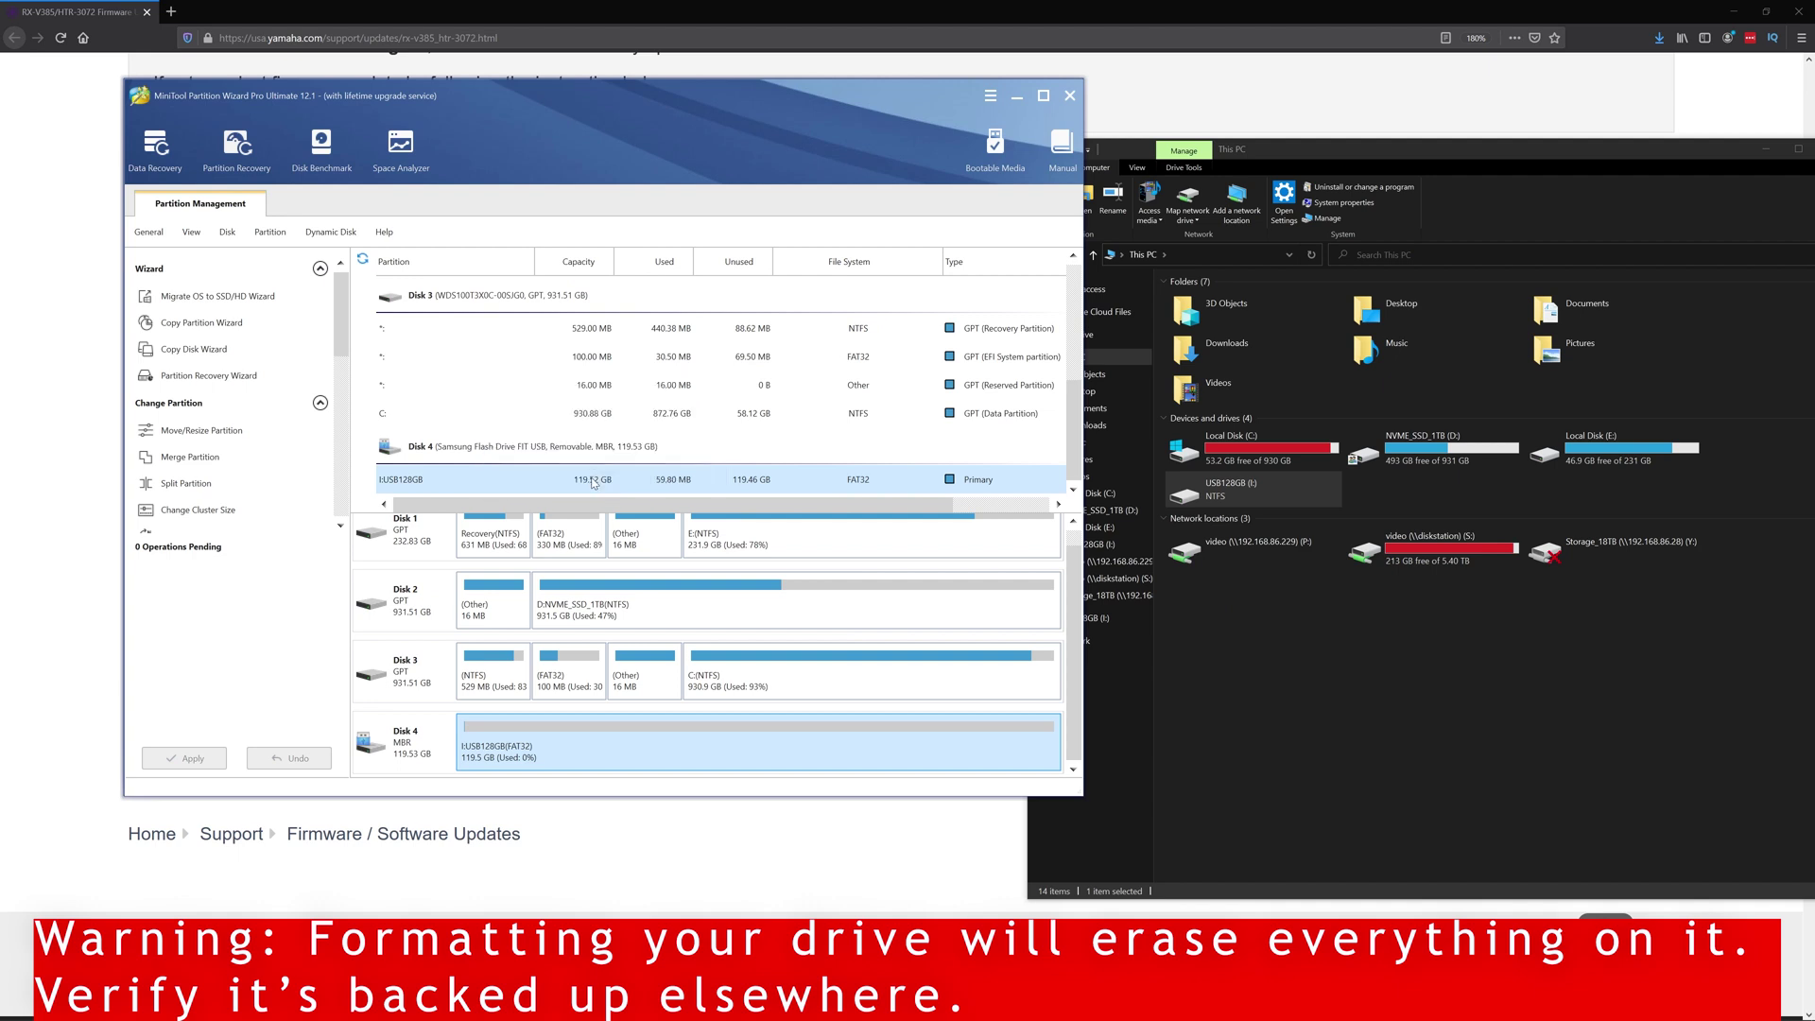
click(1016, 95)
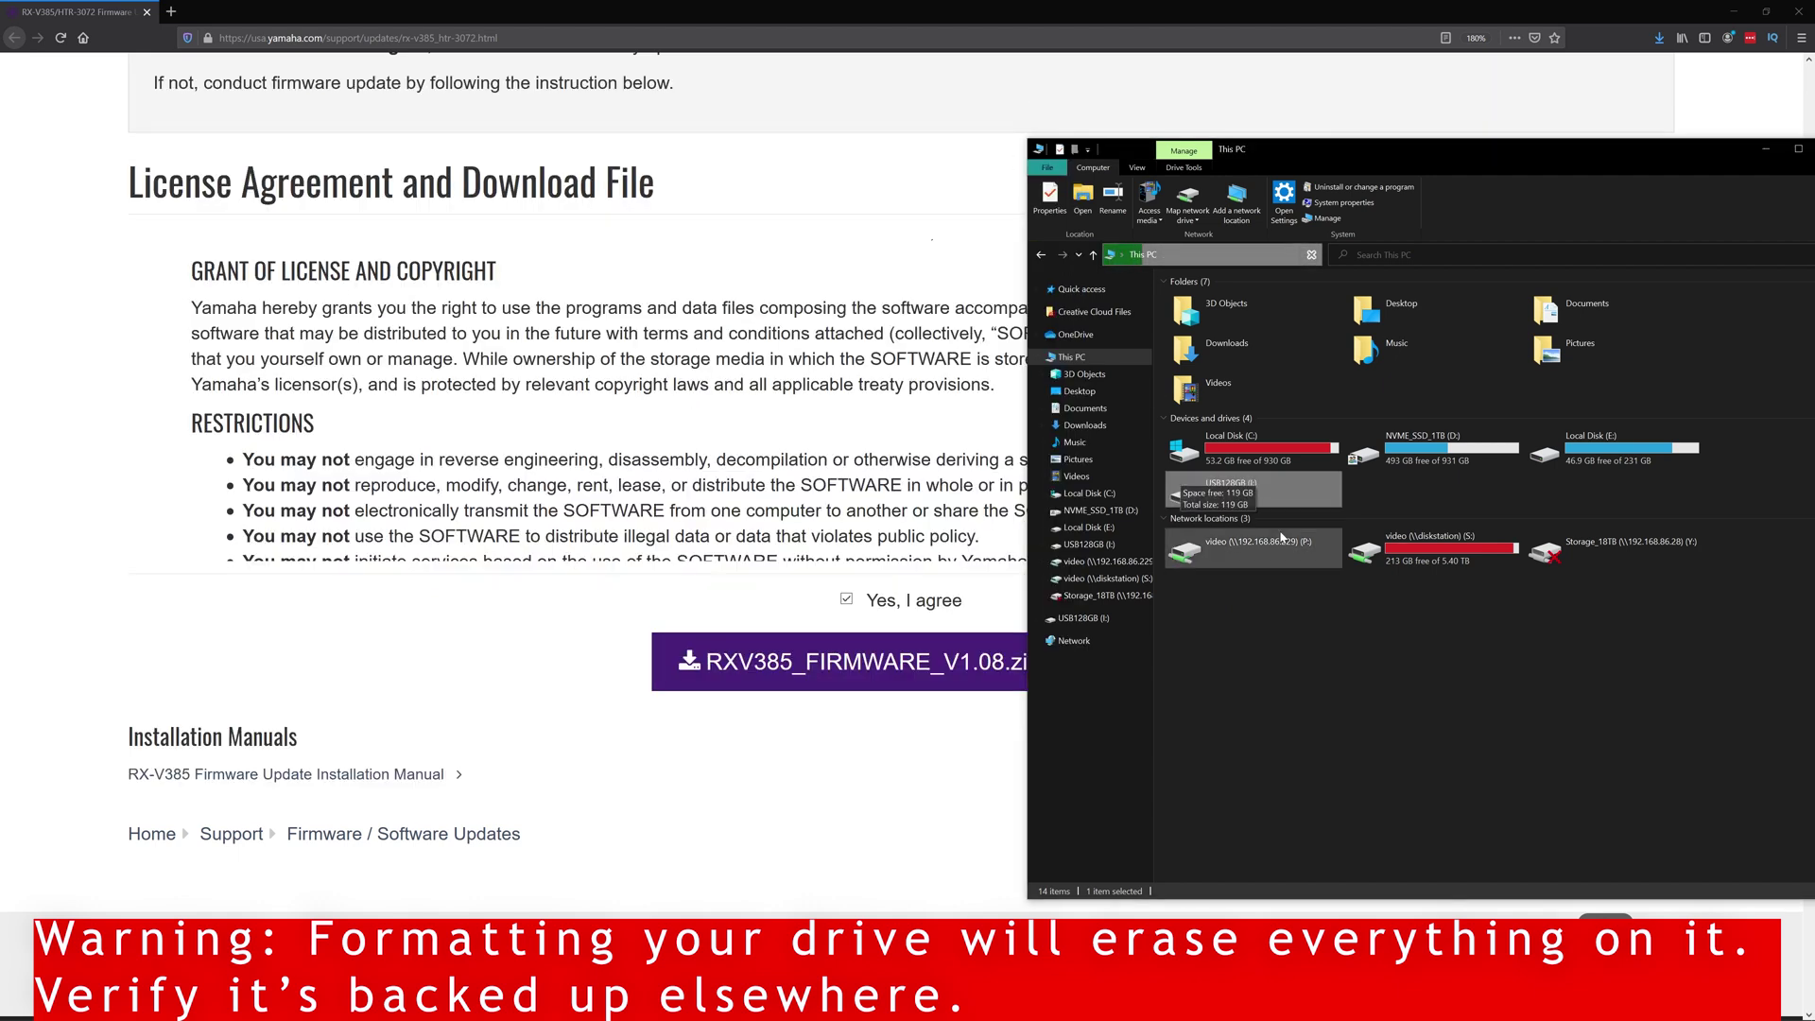
right_click(1233, 501)
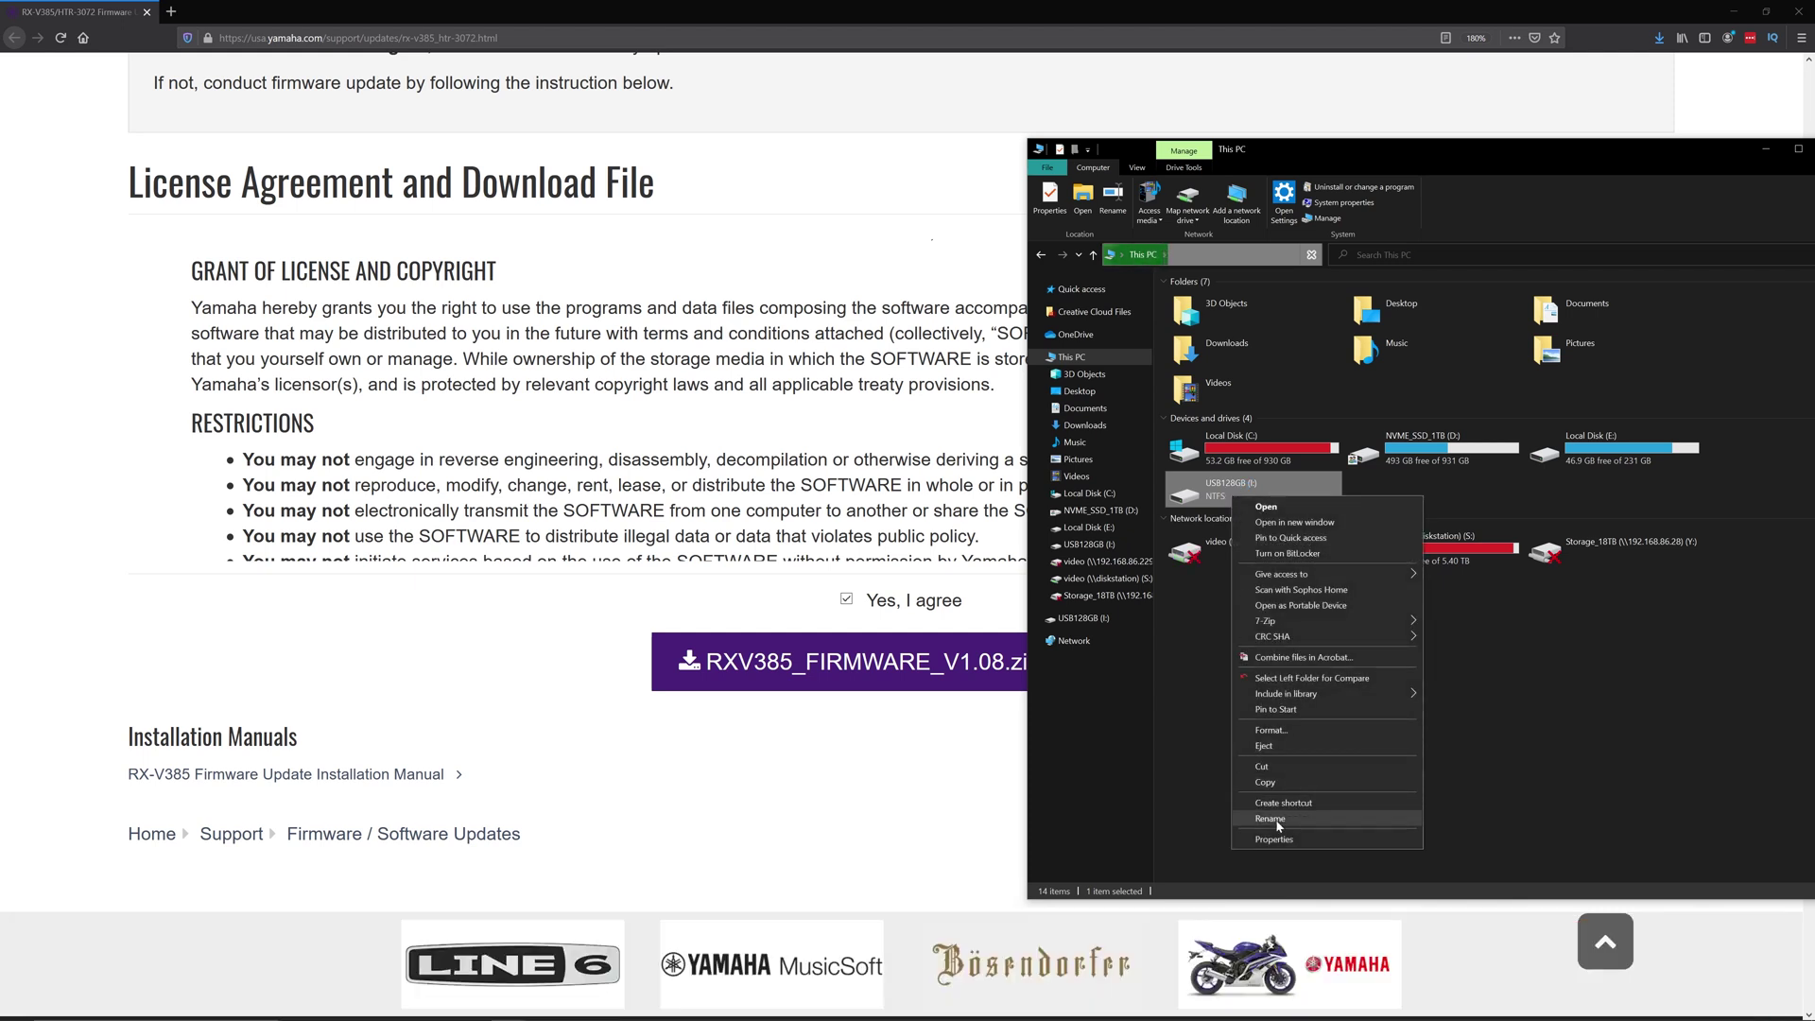
click(1267, 840)
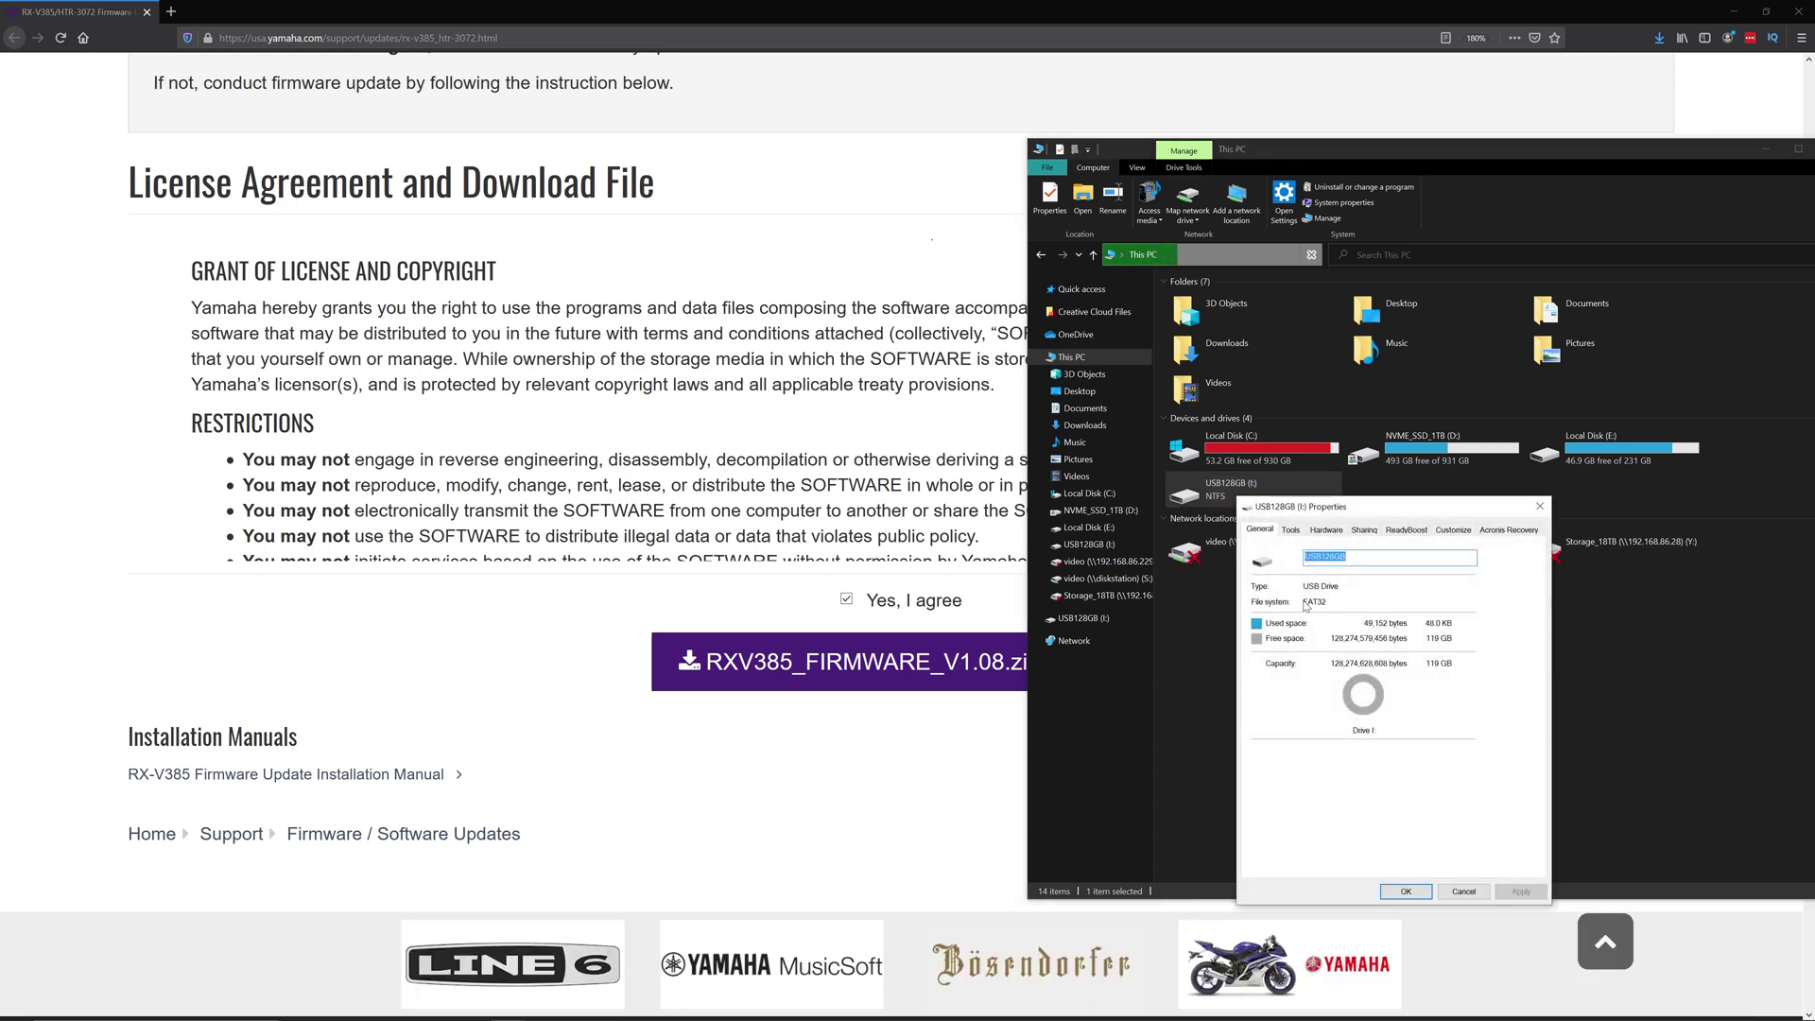
click(1543, 501)
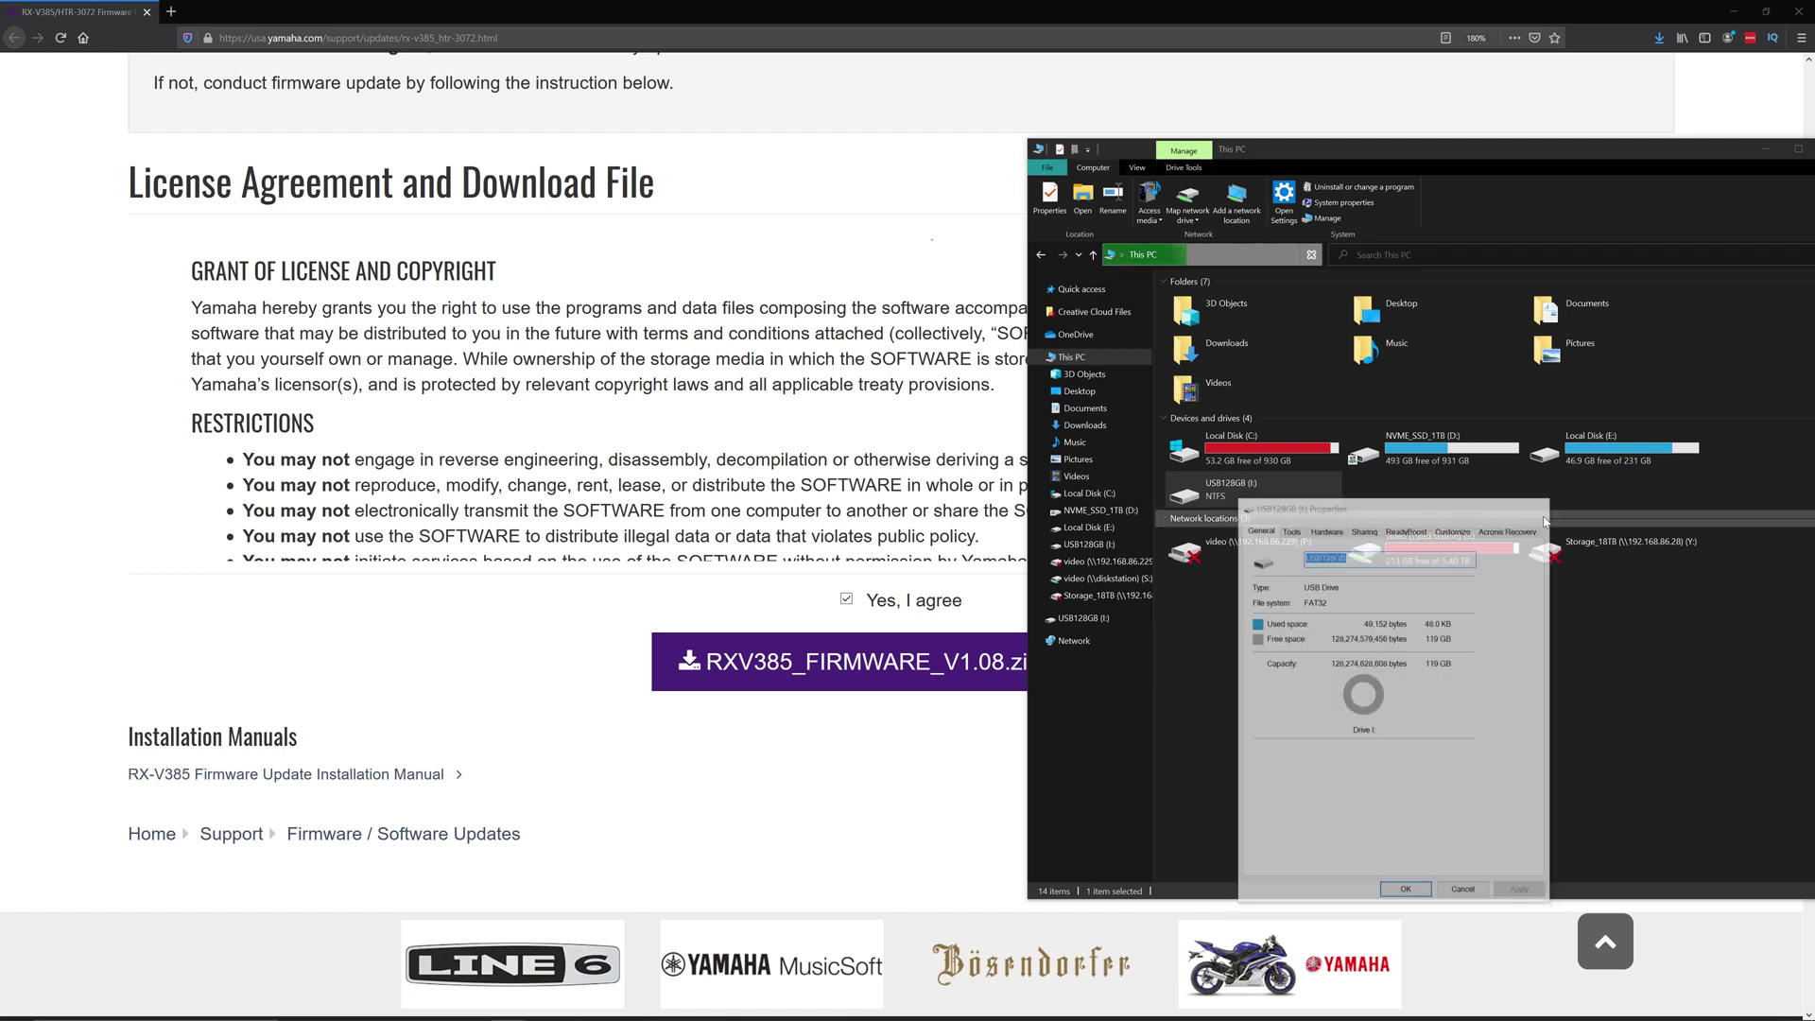
click(1377, 742)
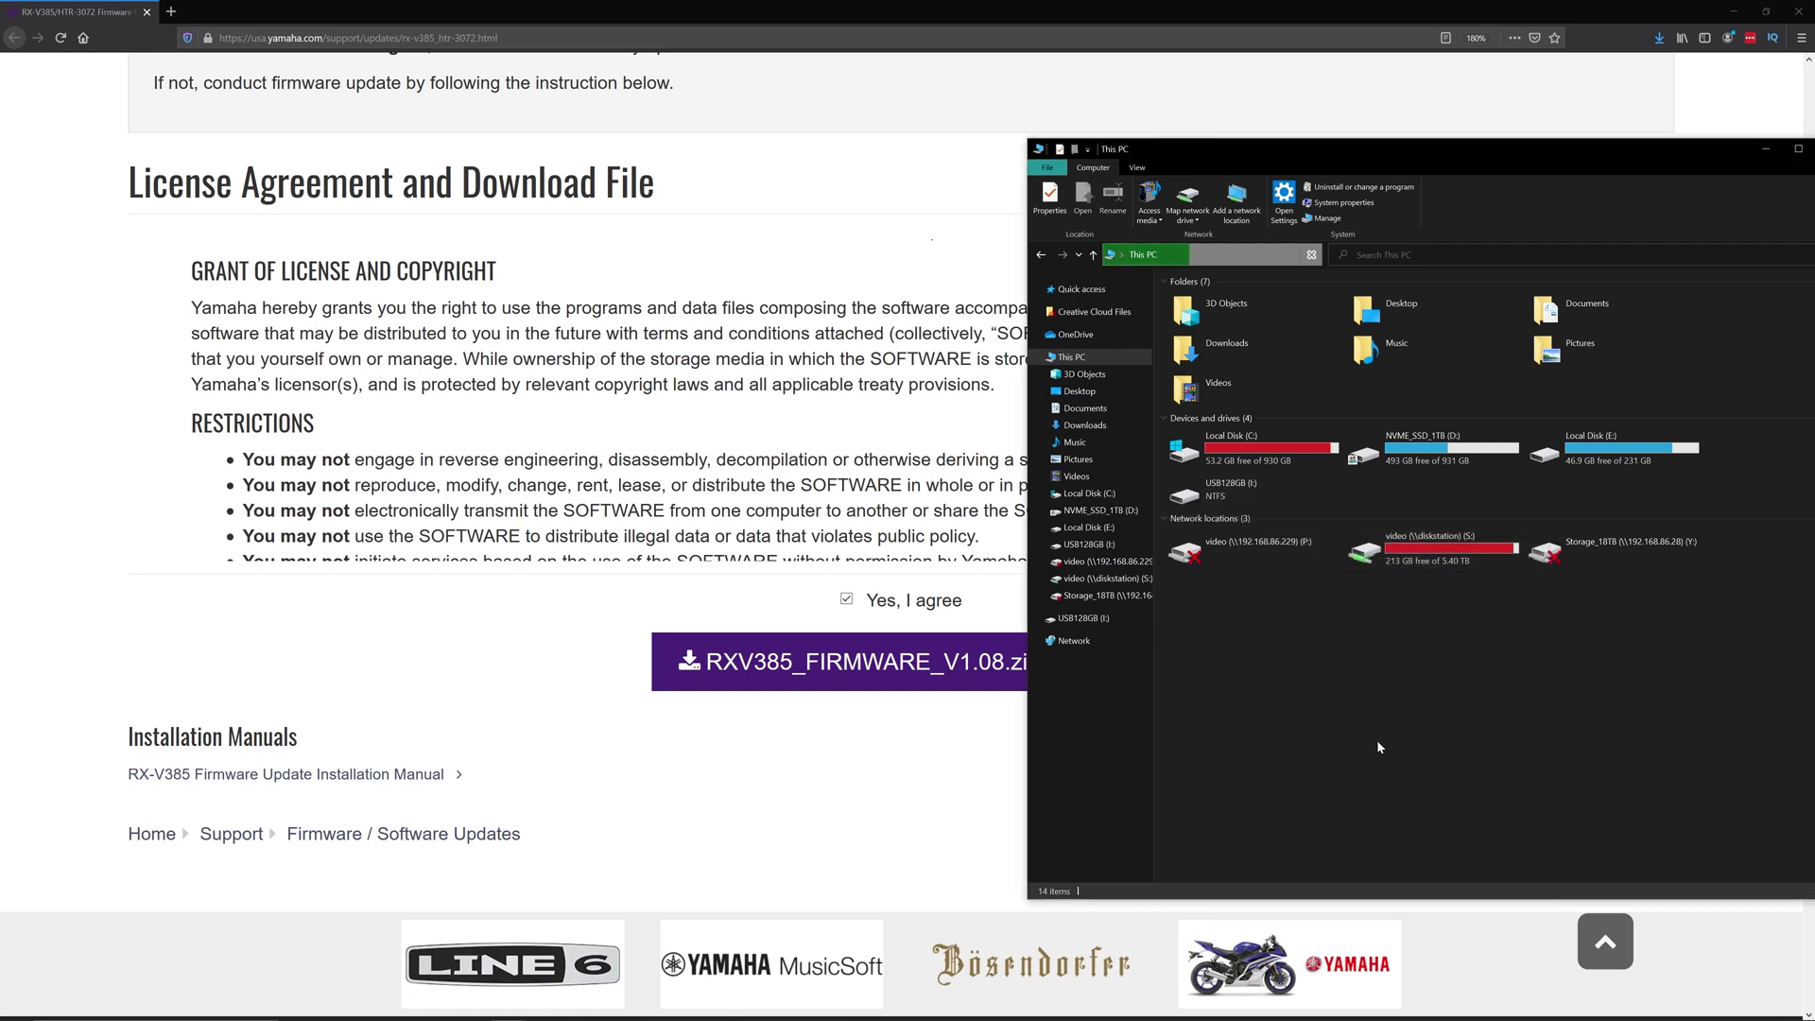
click(1250, 493)
right_click(1249, 493)
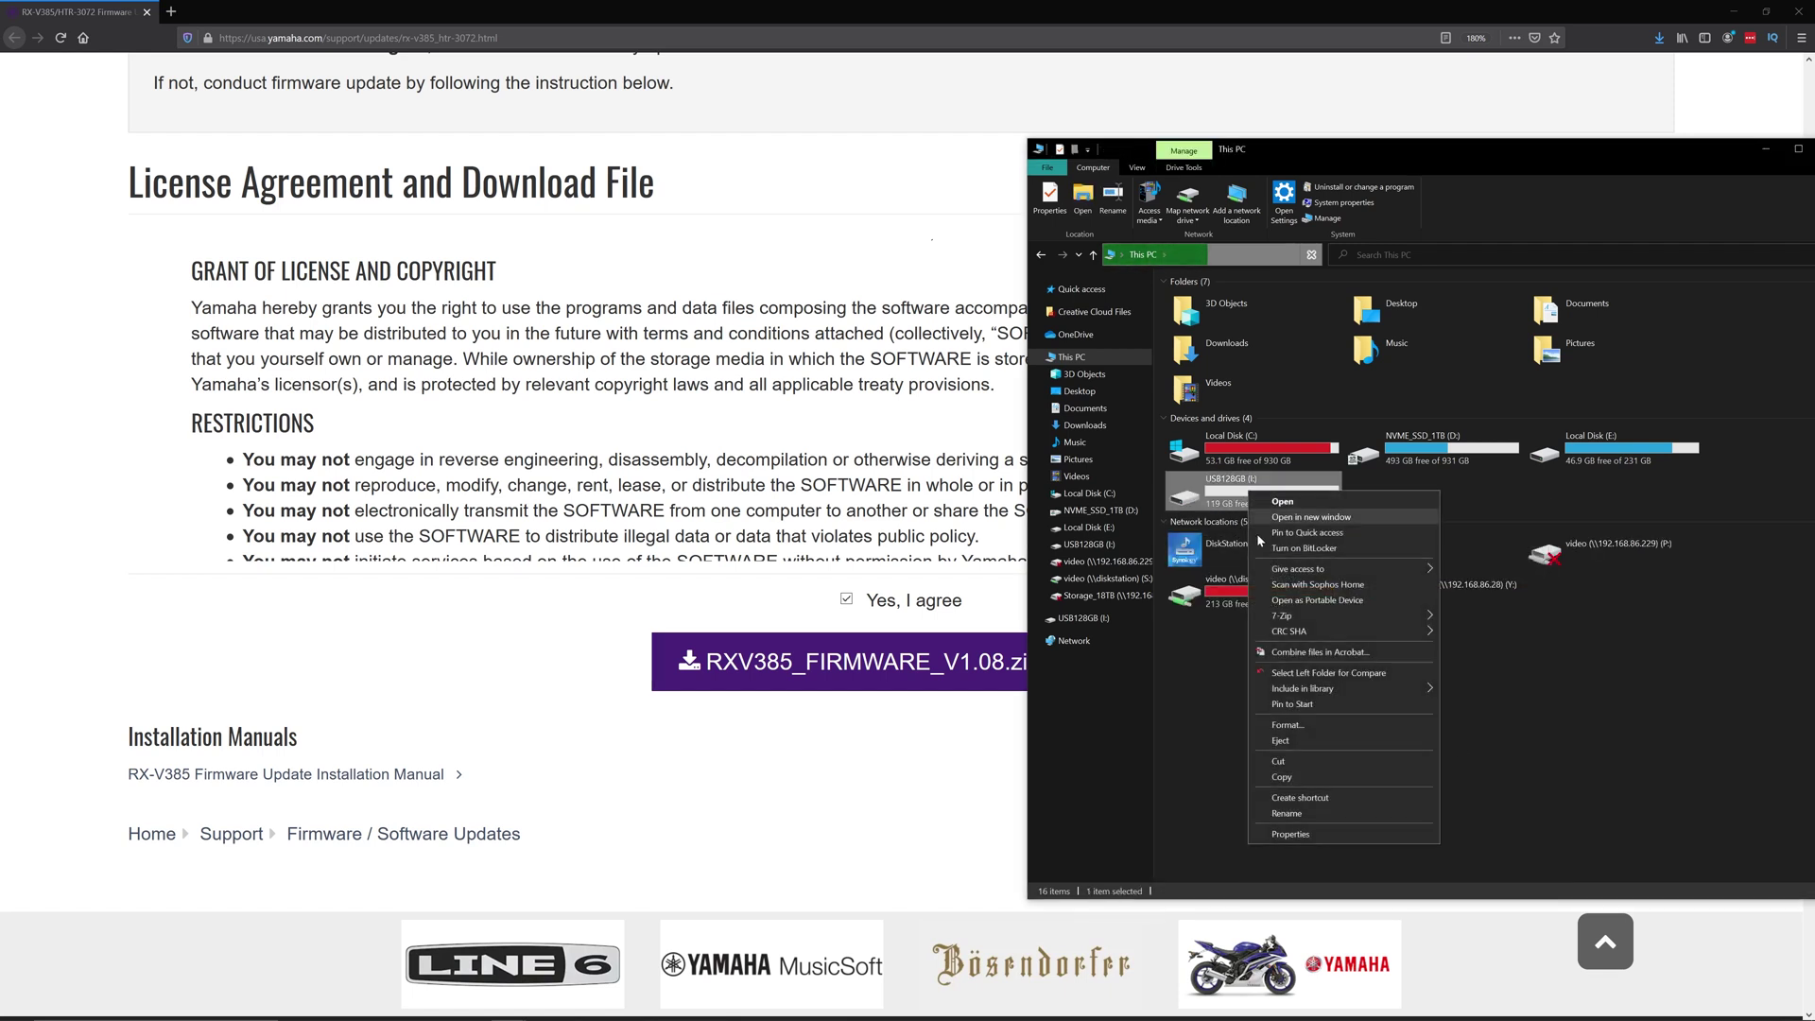
click(1303, 725)
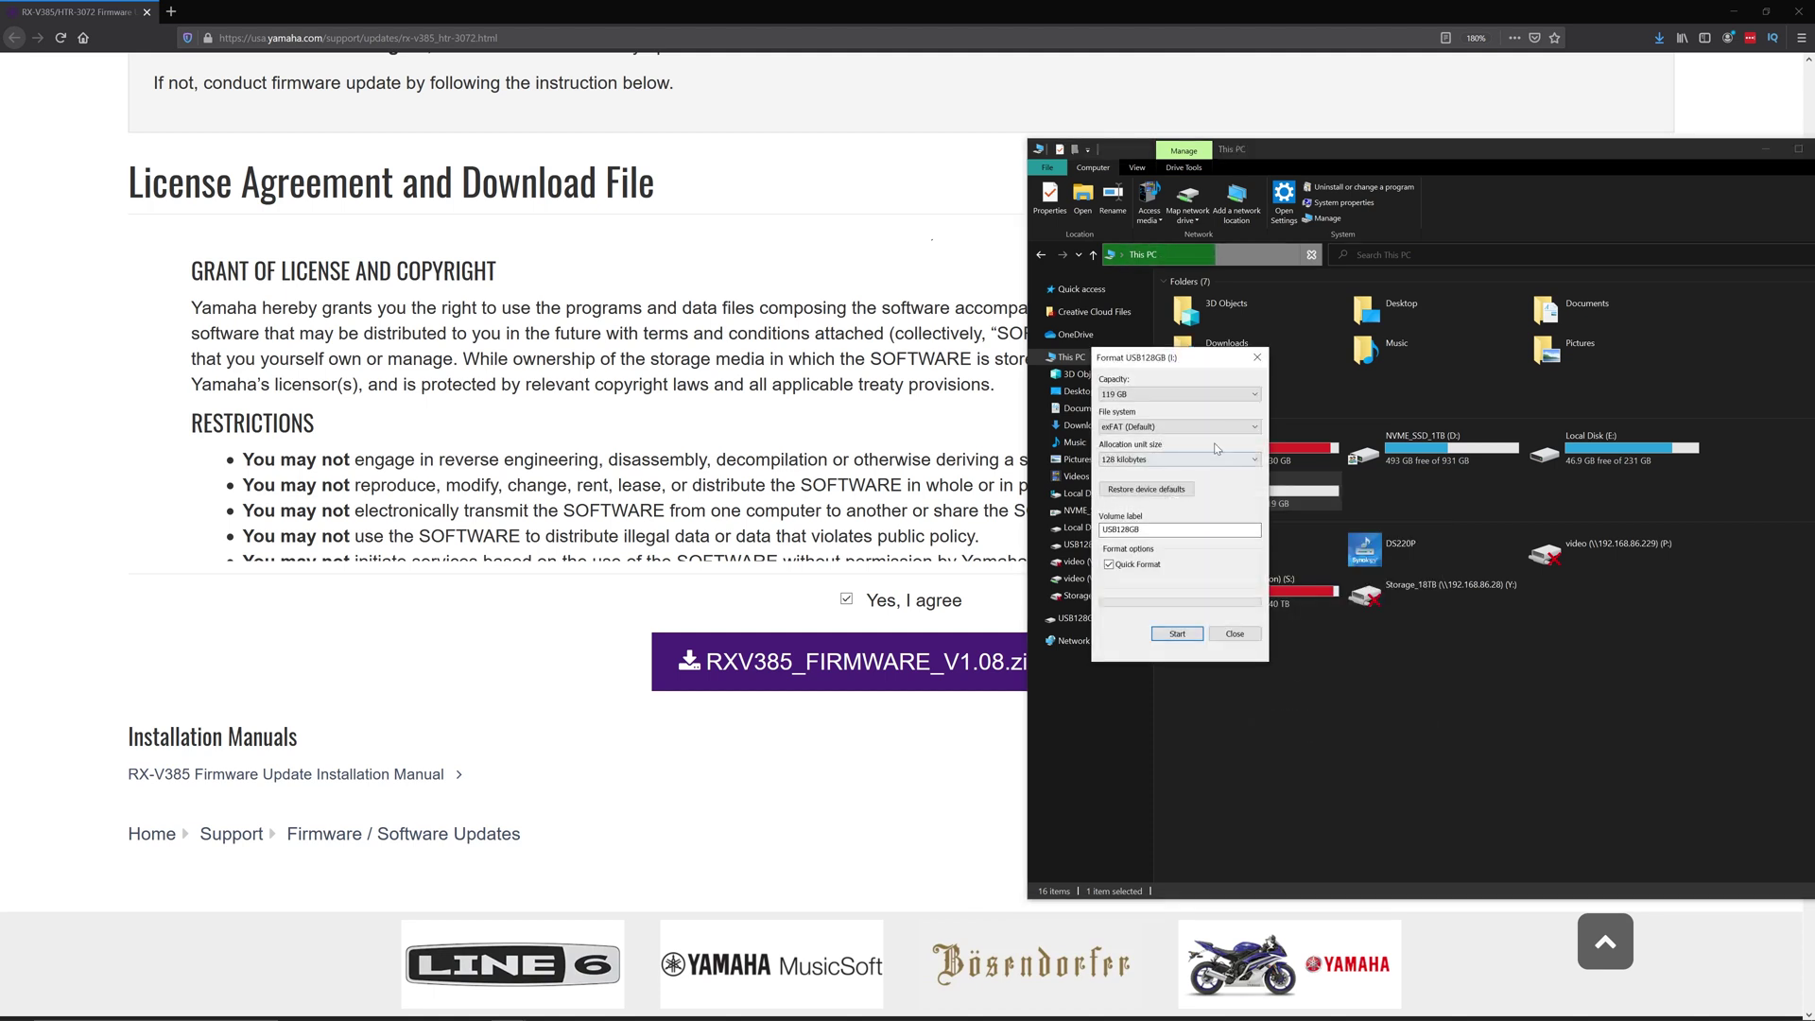
click(1236, 635)
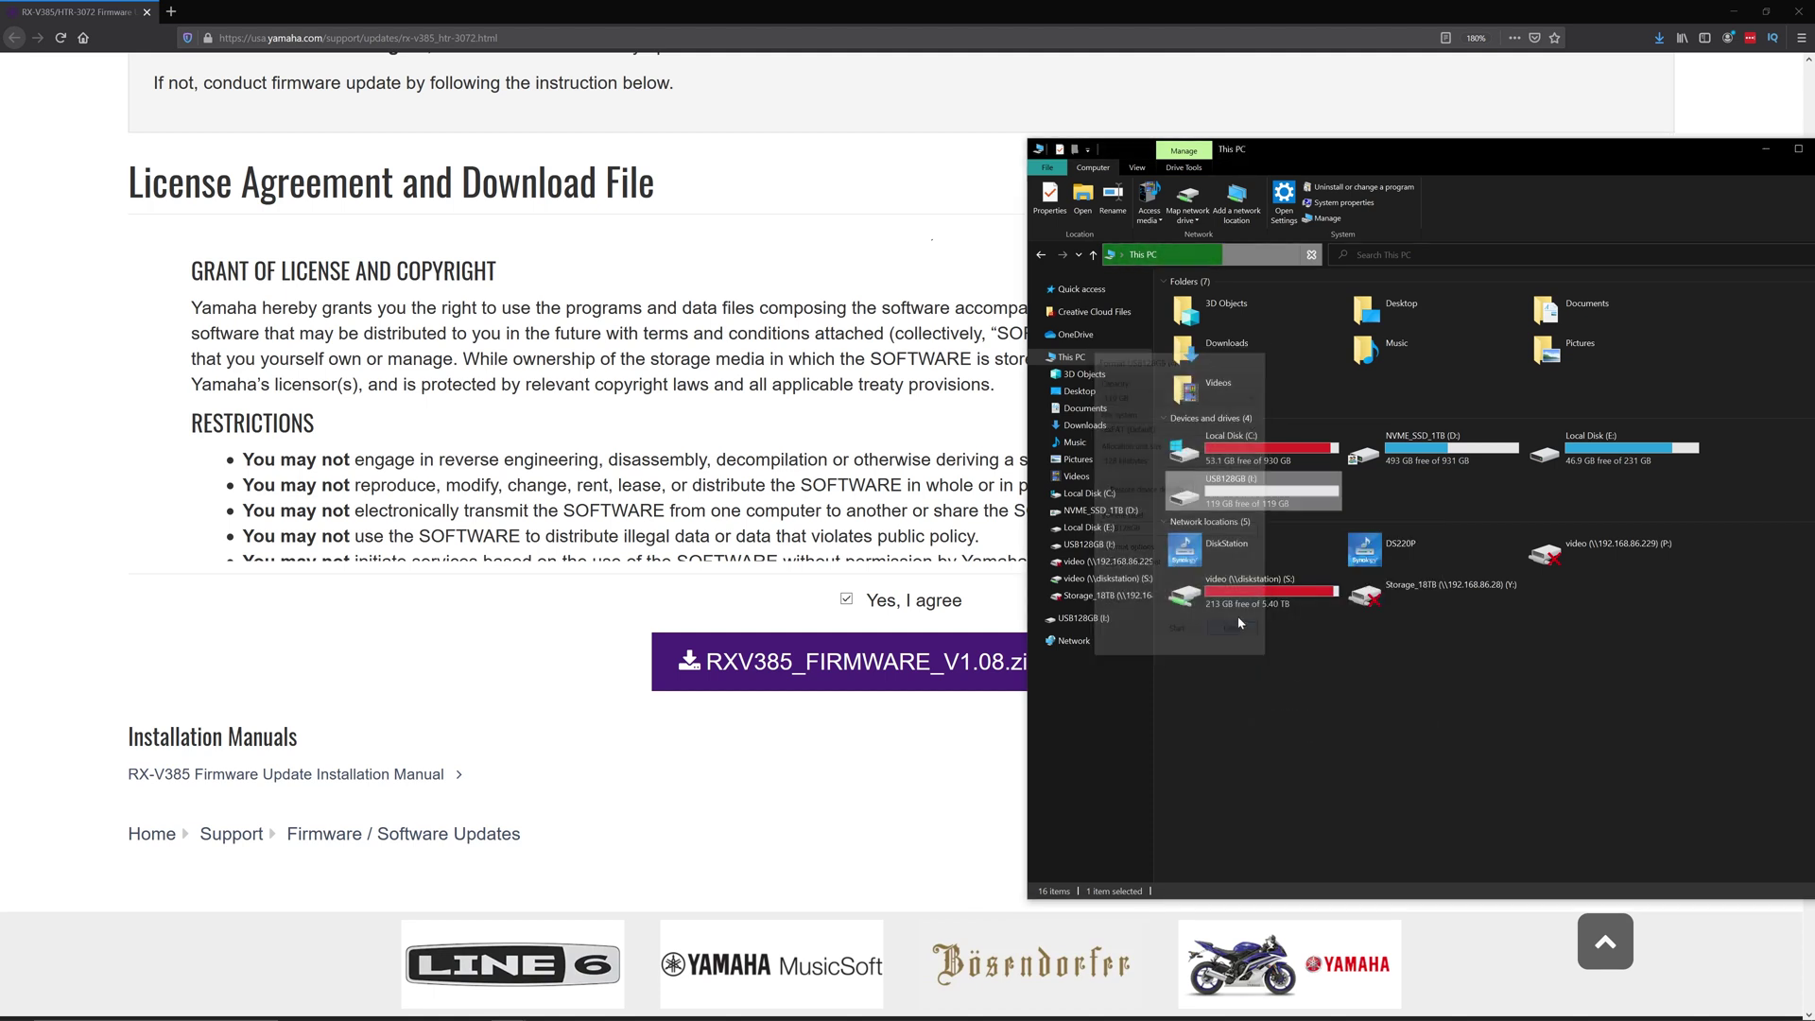
right_click(1241, 491)
click(1283, 833)
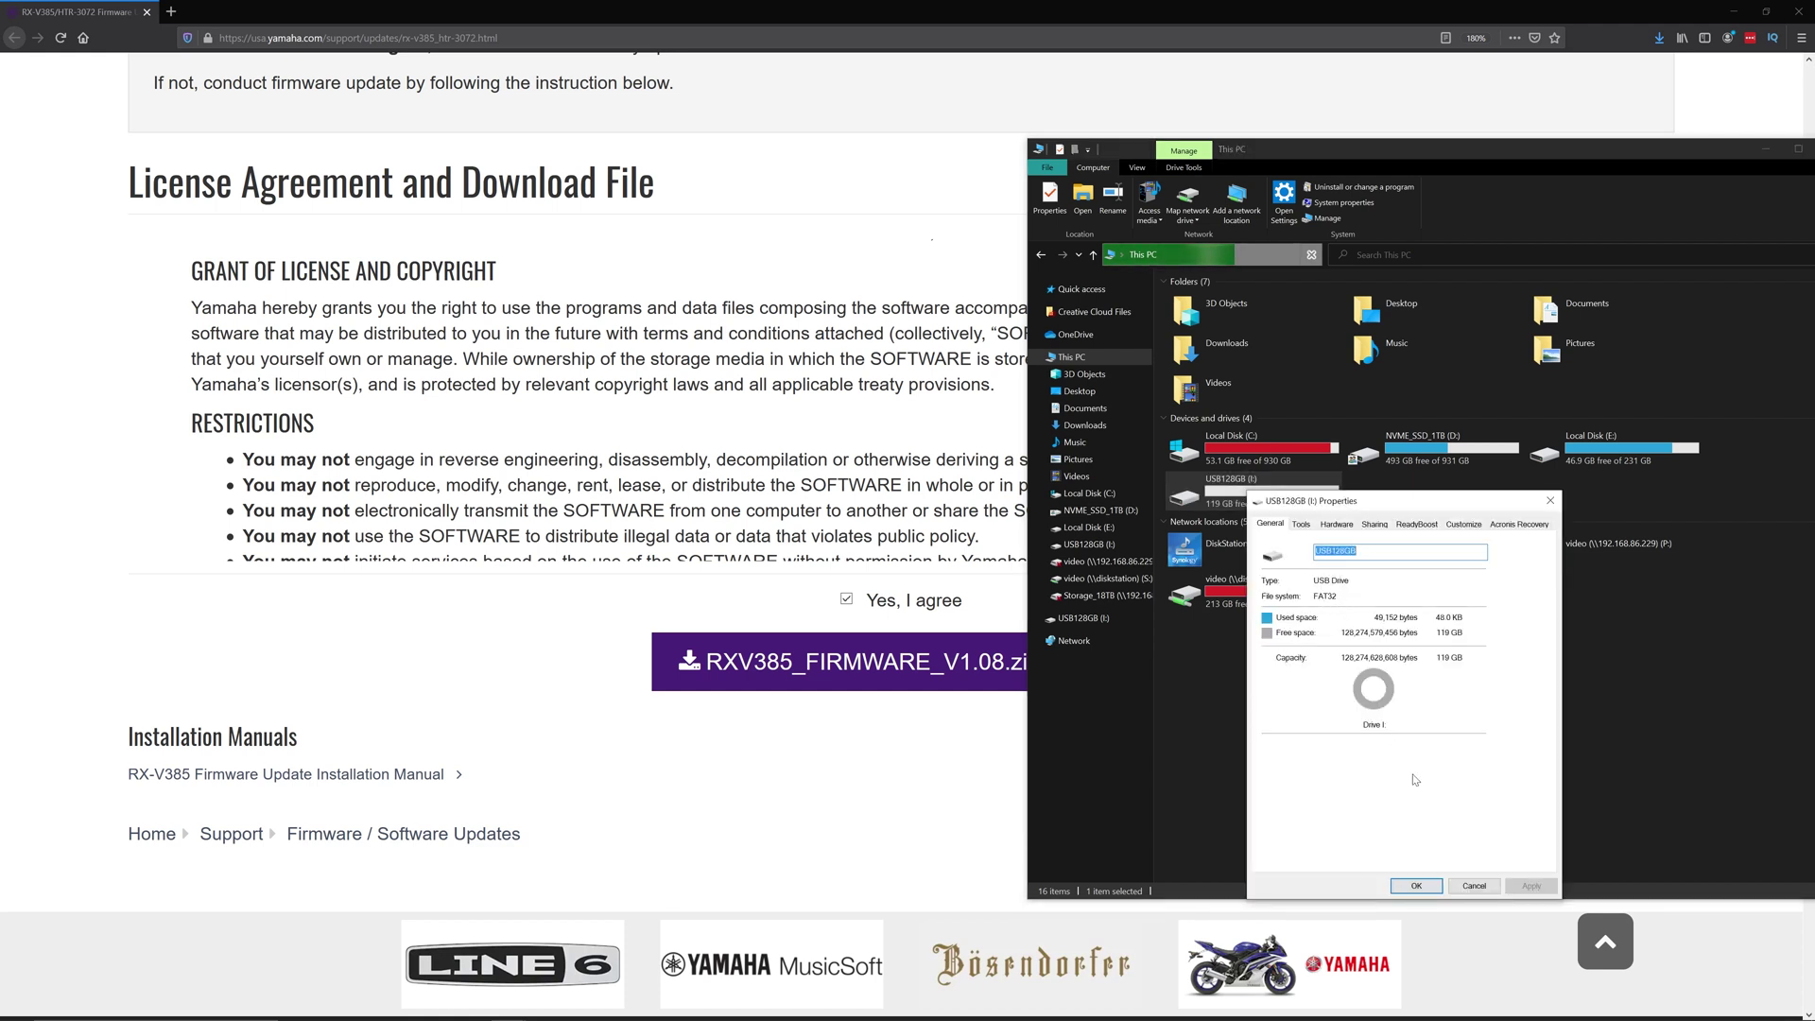
click(1467, 883)
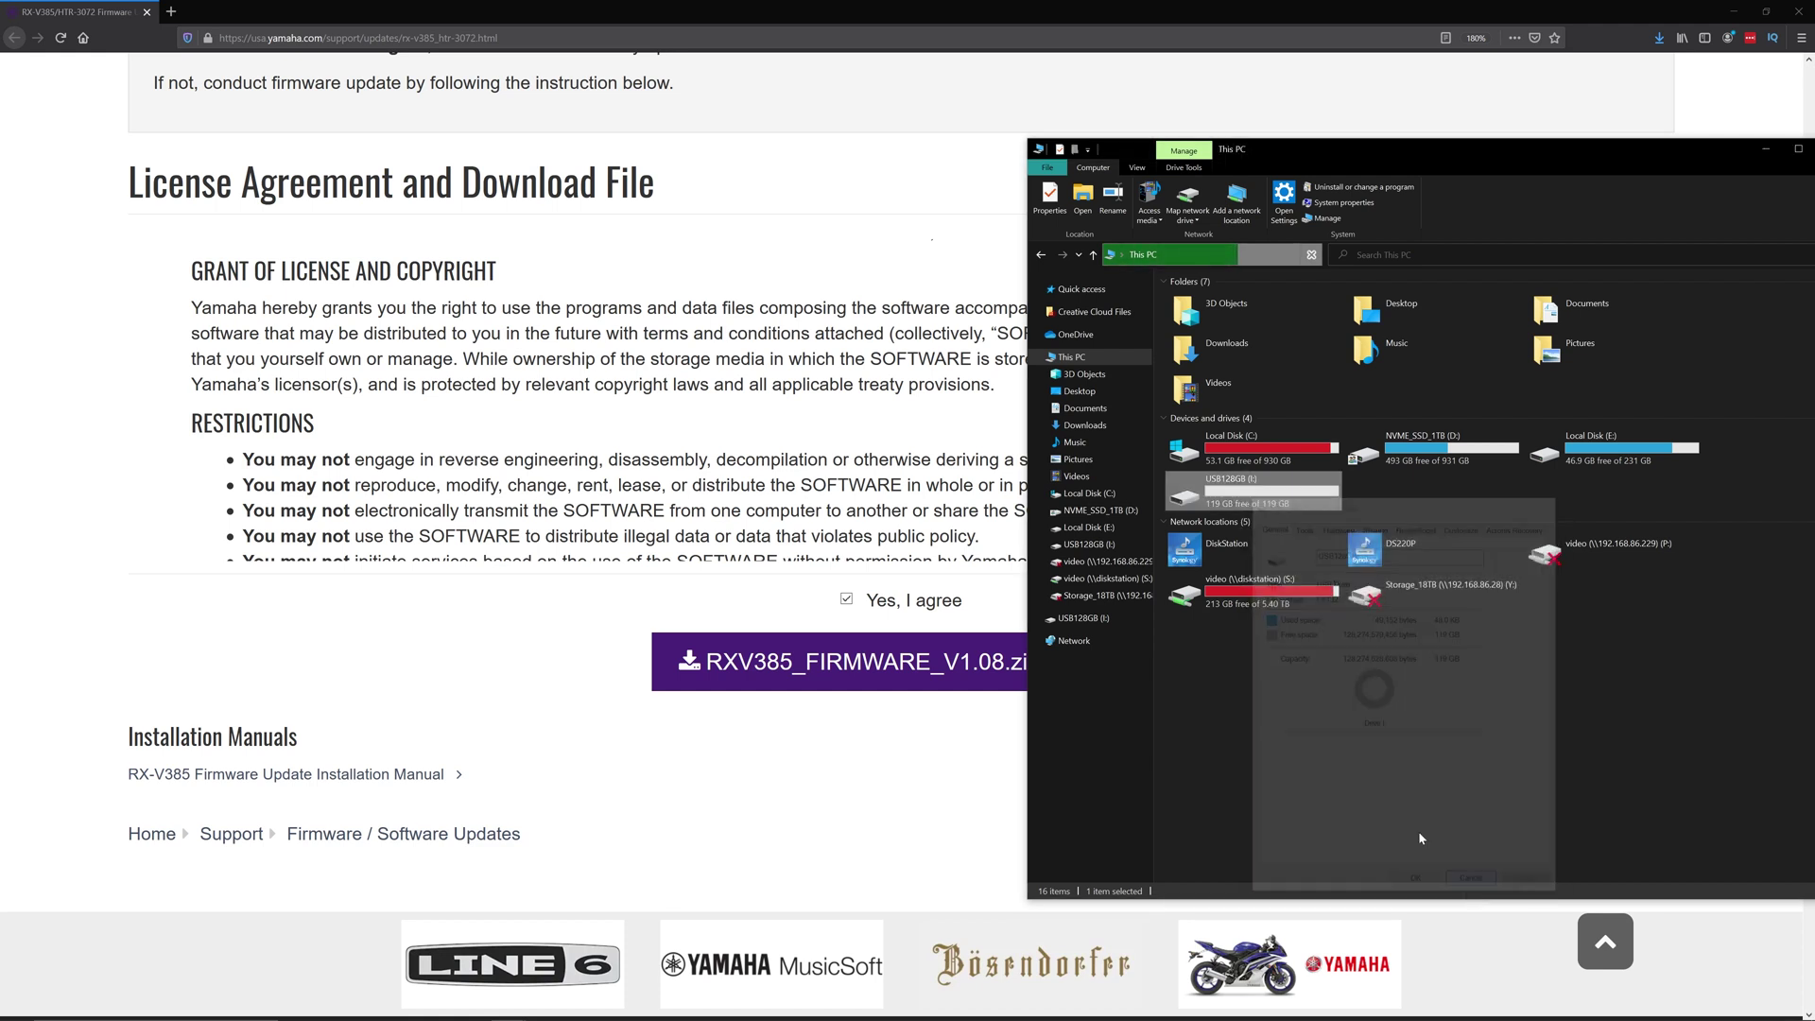
double_click(1233, 492)
Download RXV385_FIRMWARE_V1.08.zip and open it in 7-Zip, showing 000381-0108.bin
drag(1308, 156, 1521, 122)
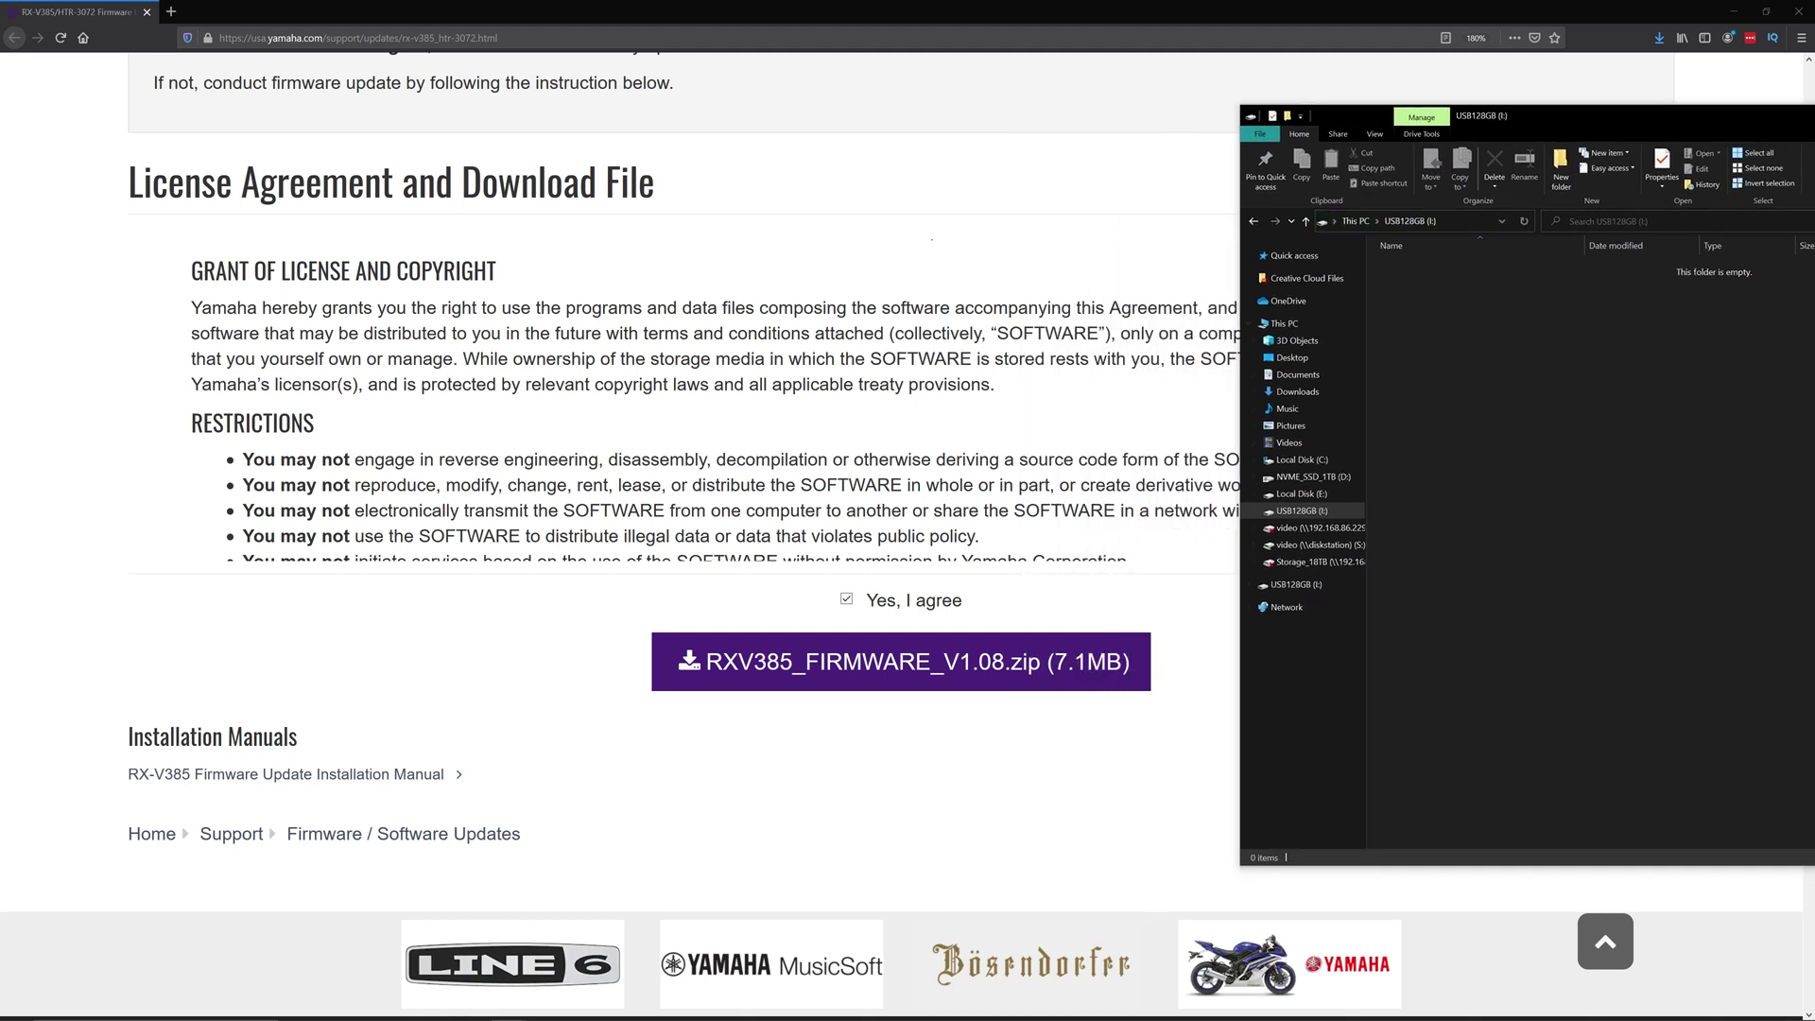
click(850, 665)
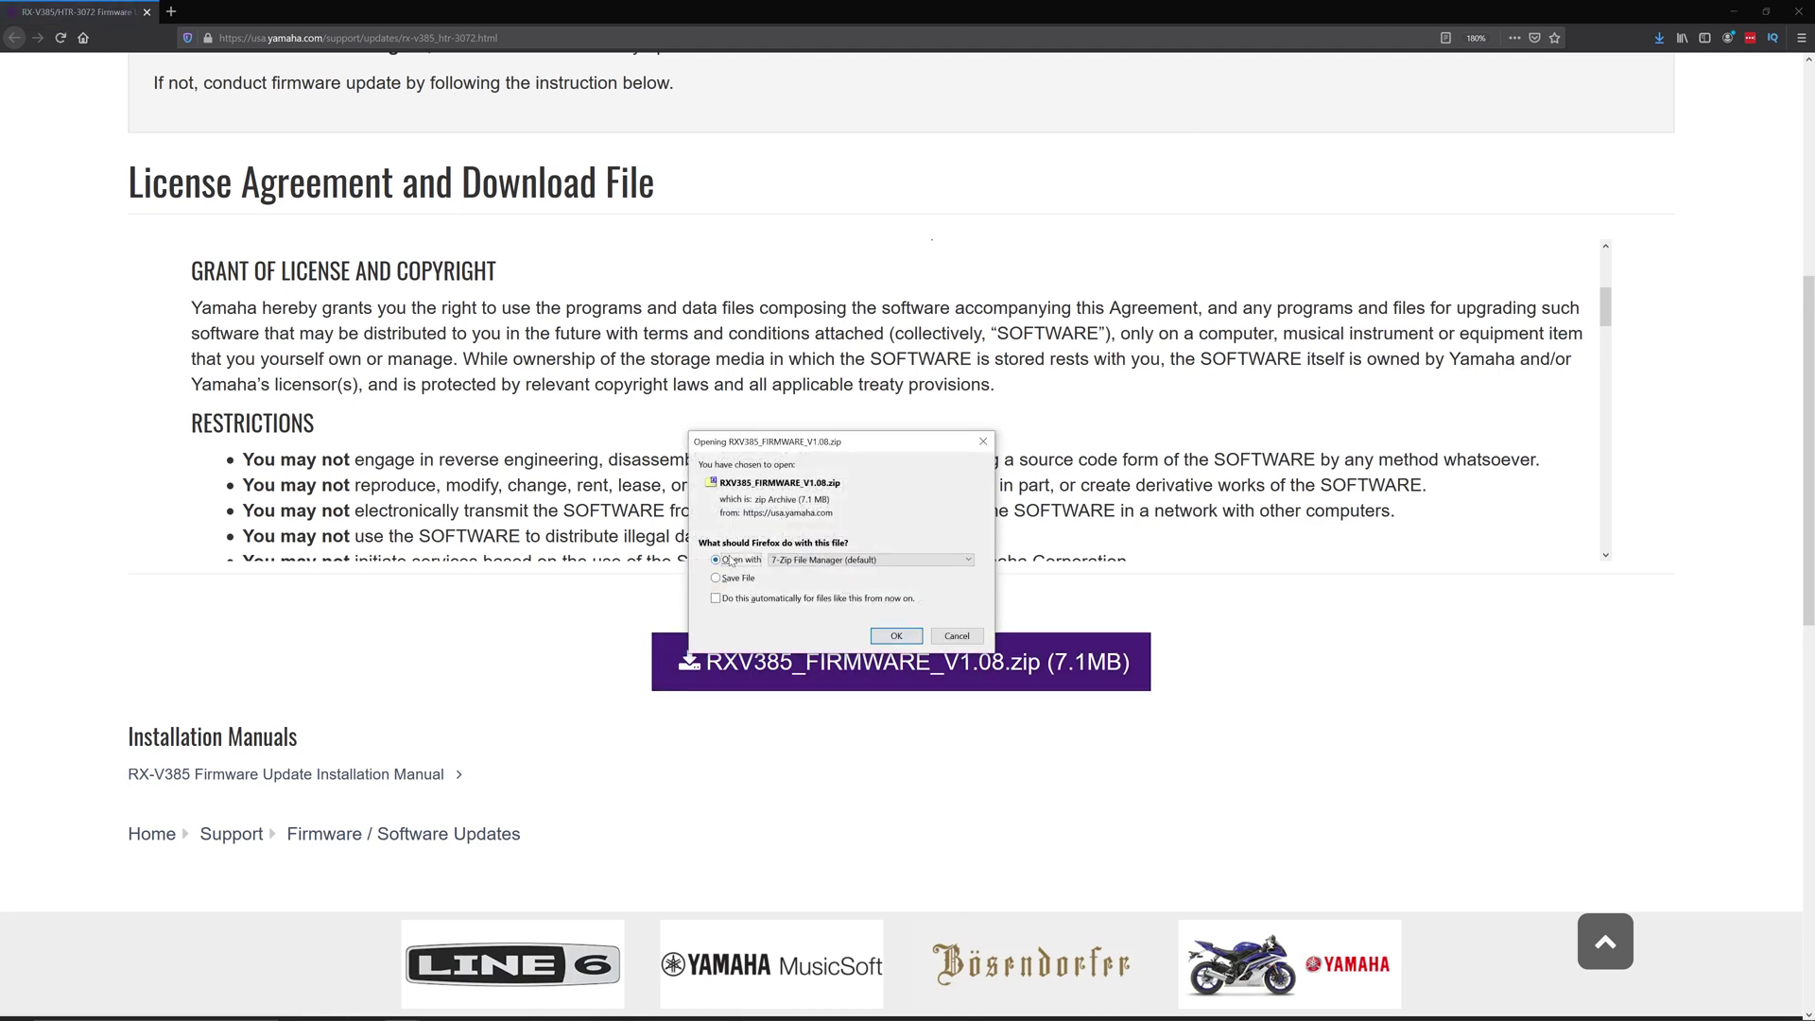
click(895, 638)
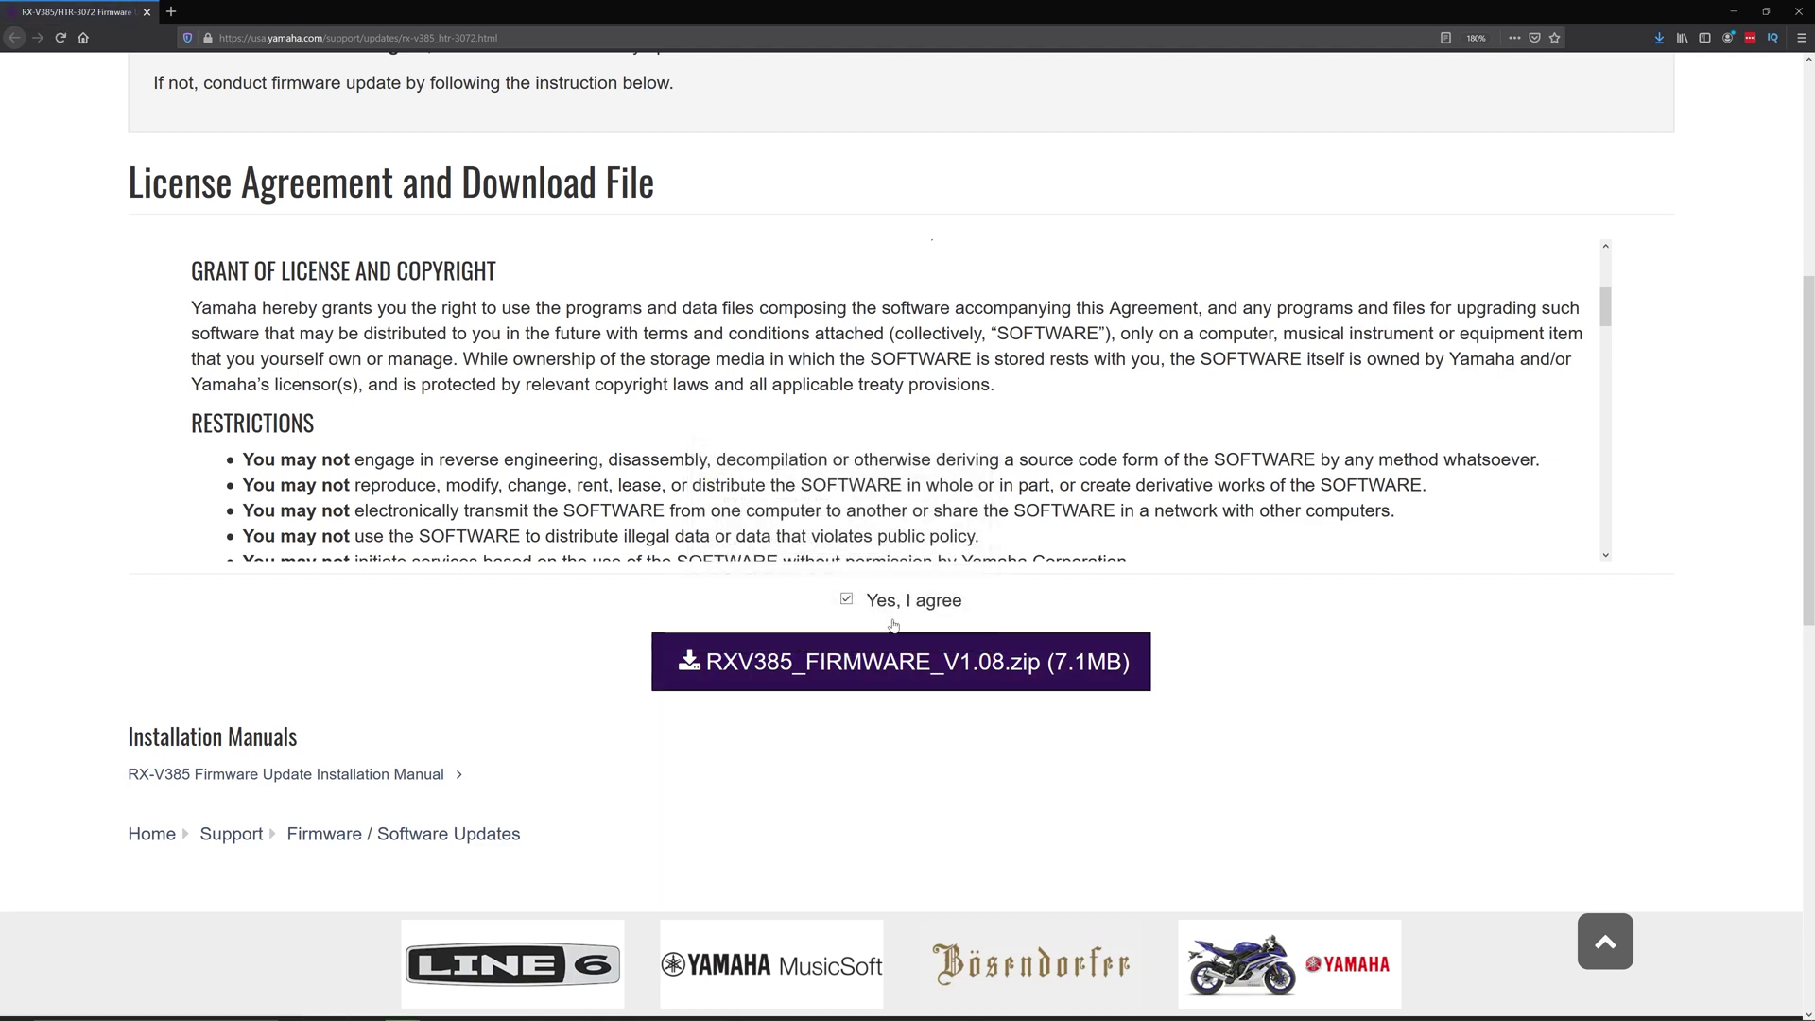
drag(868, 153, 842, 124)
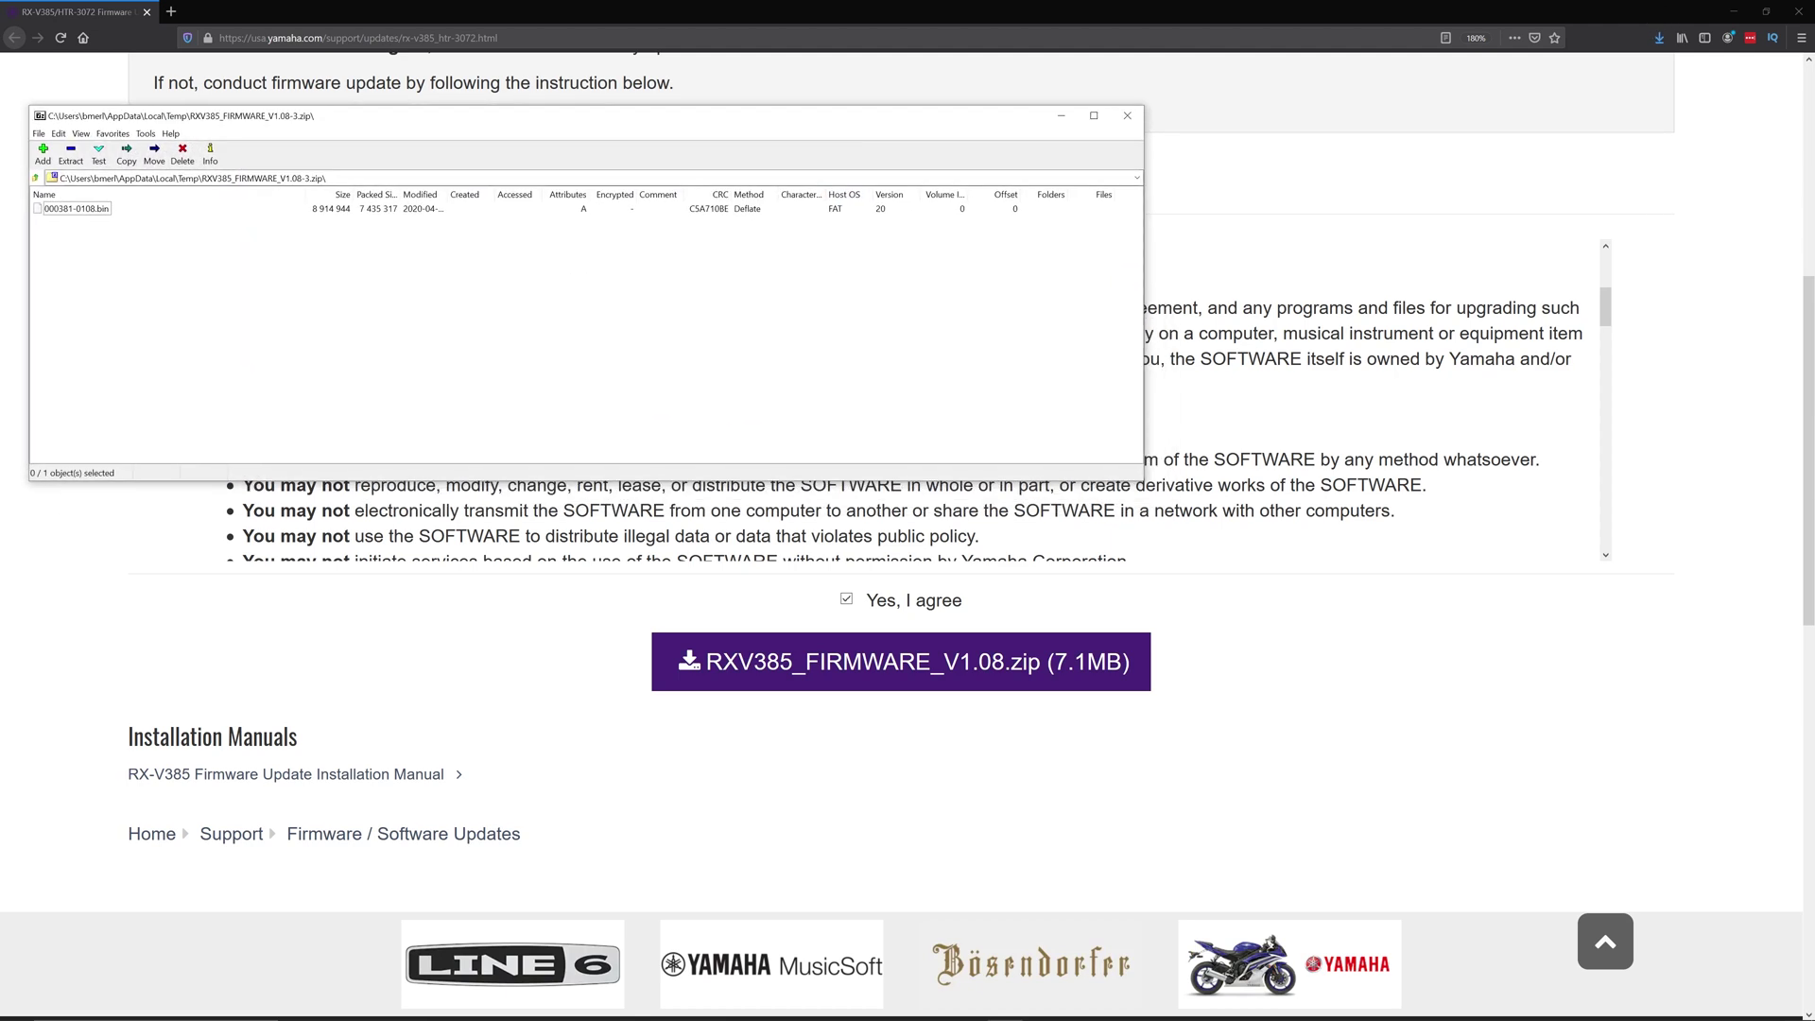
Copy 000381-0108.bin (8,706 KB) from 7-Zip into USB128GB (I:) and reopen the drive to confirm
drag(1814, 175, 1631, 223)
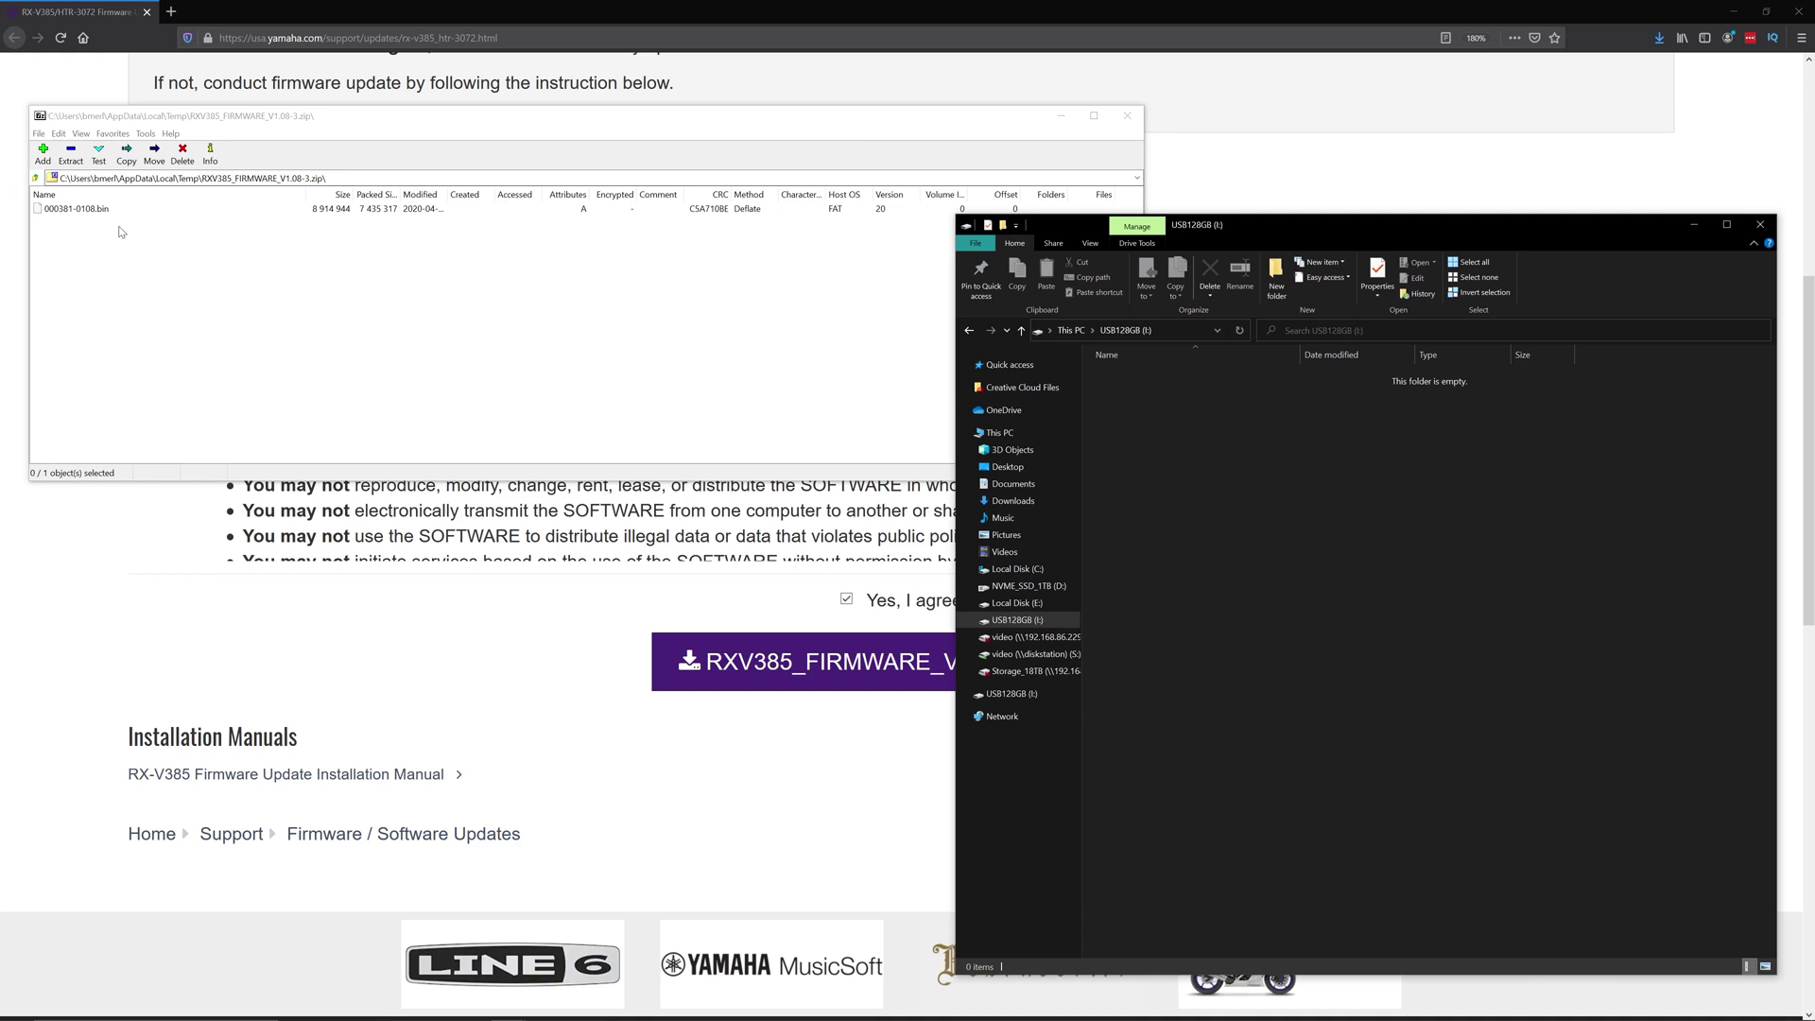
drag(276, 120, 276, 98)
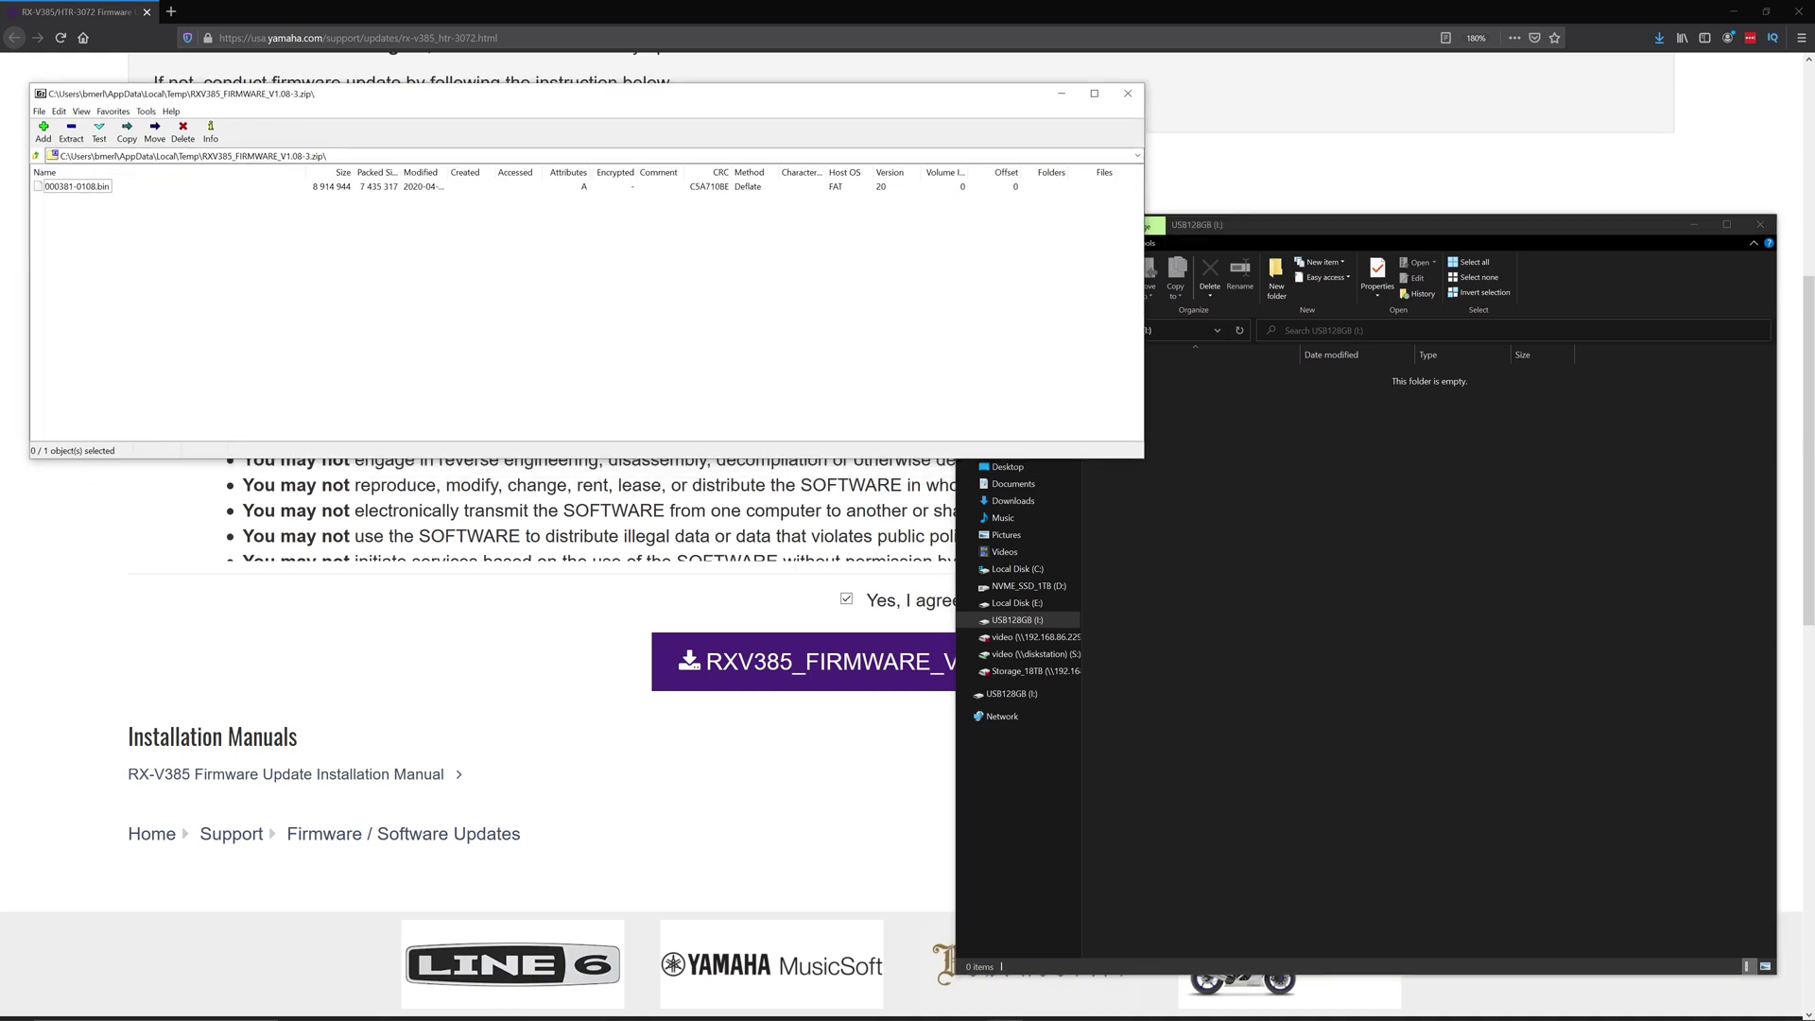
drag(1277, 229, 1299, 207)
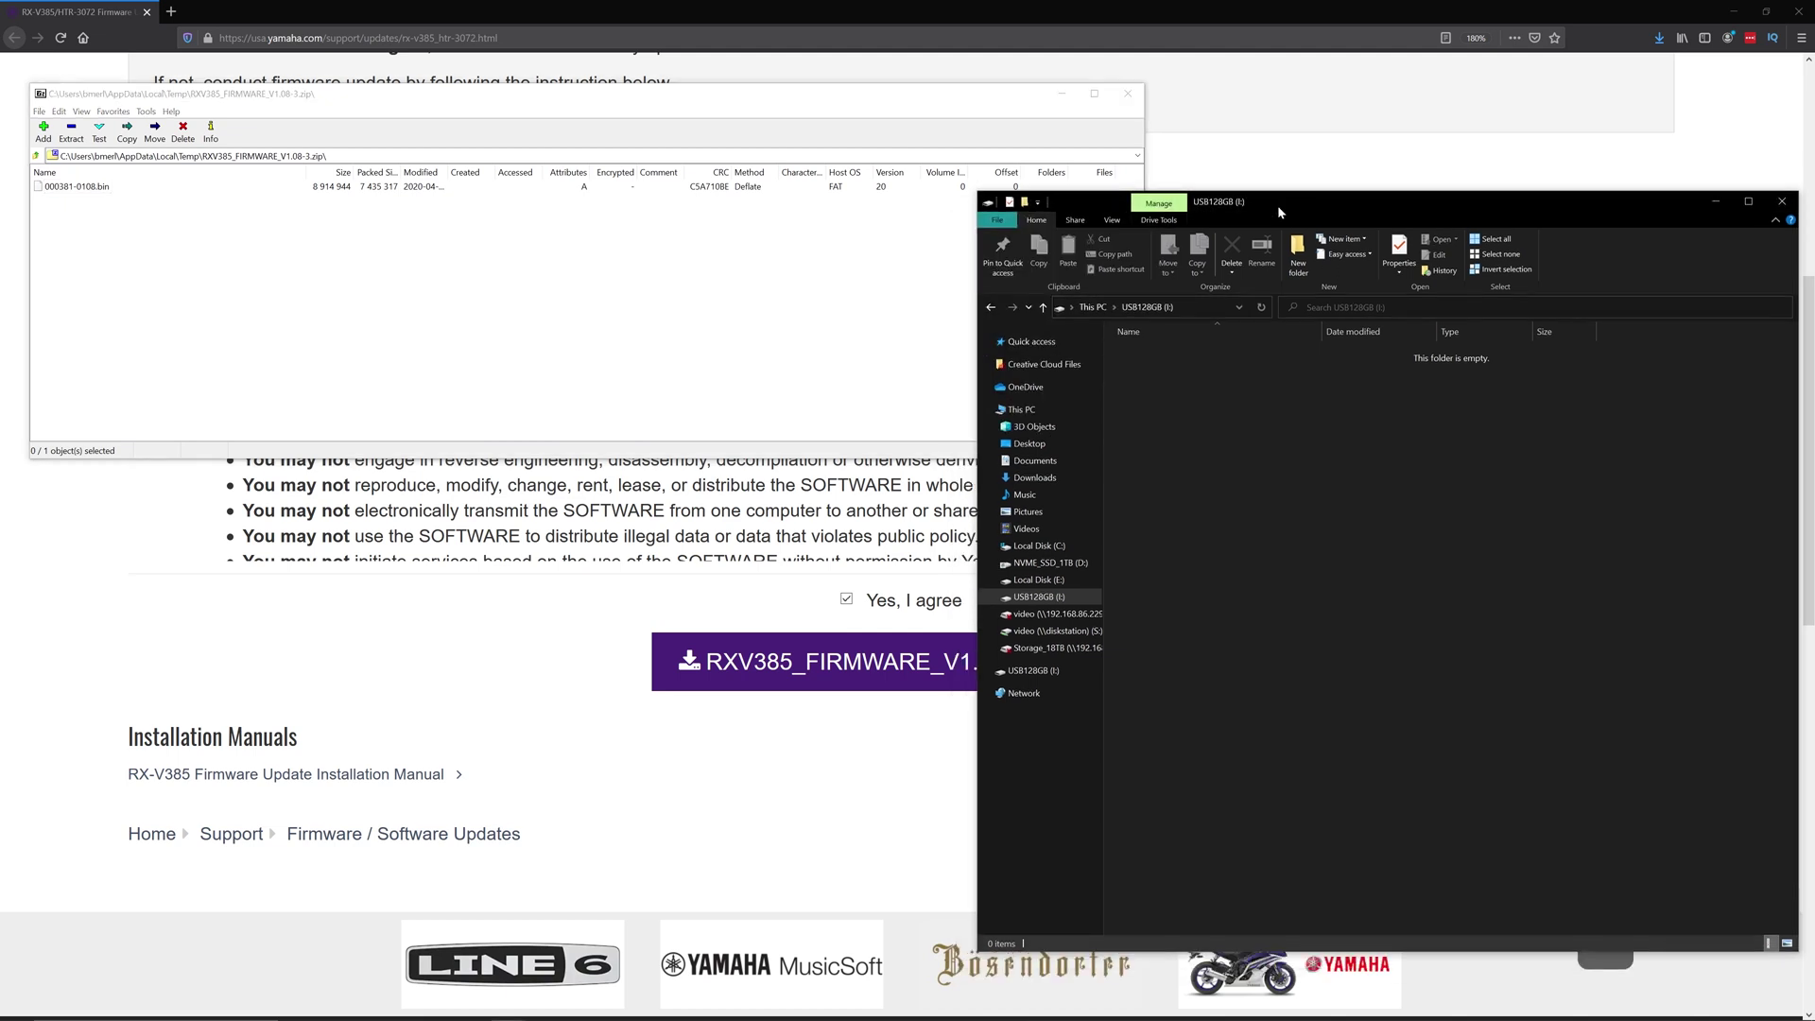
drag(54, 189, 86, 190)
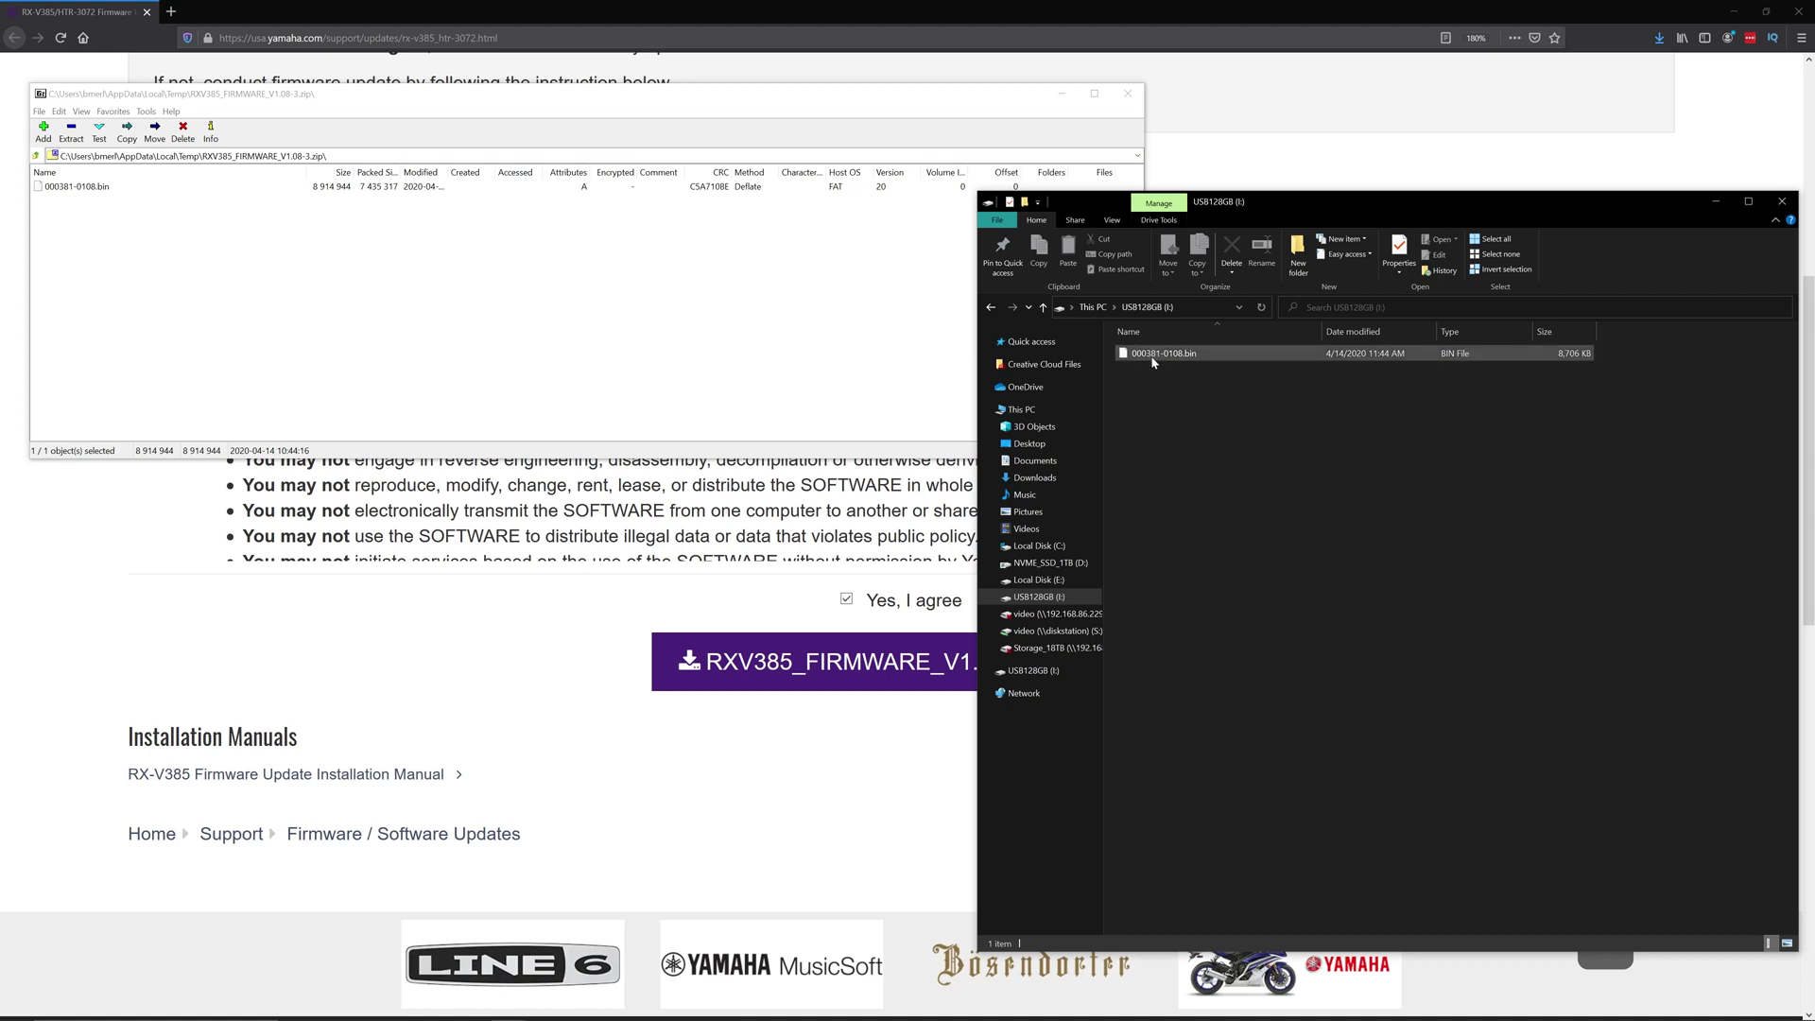
click(1095, 307)
double_click(1173, 553)
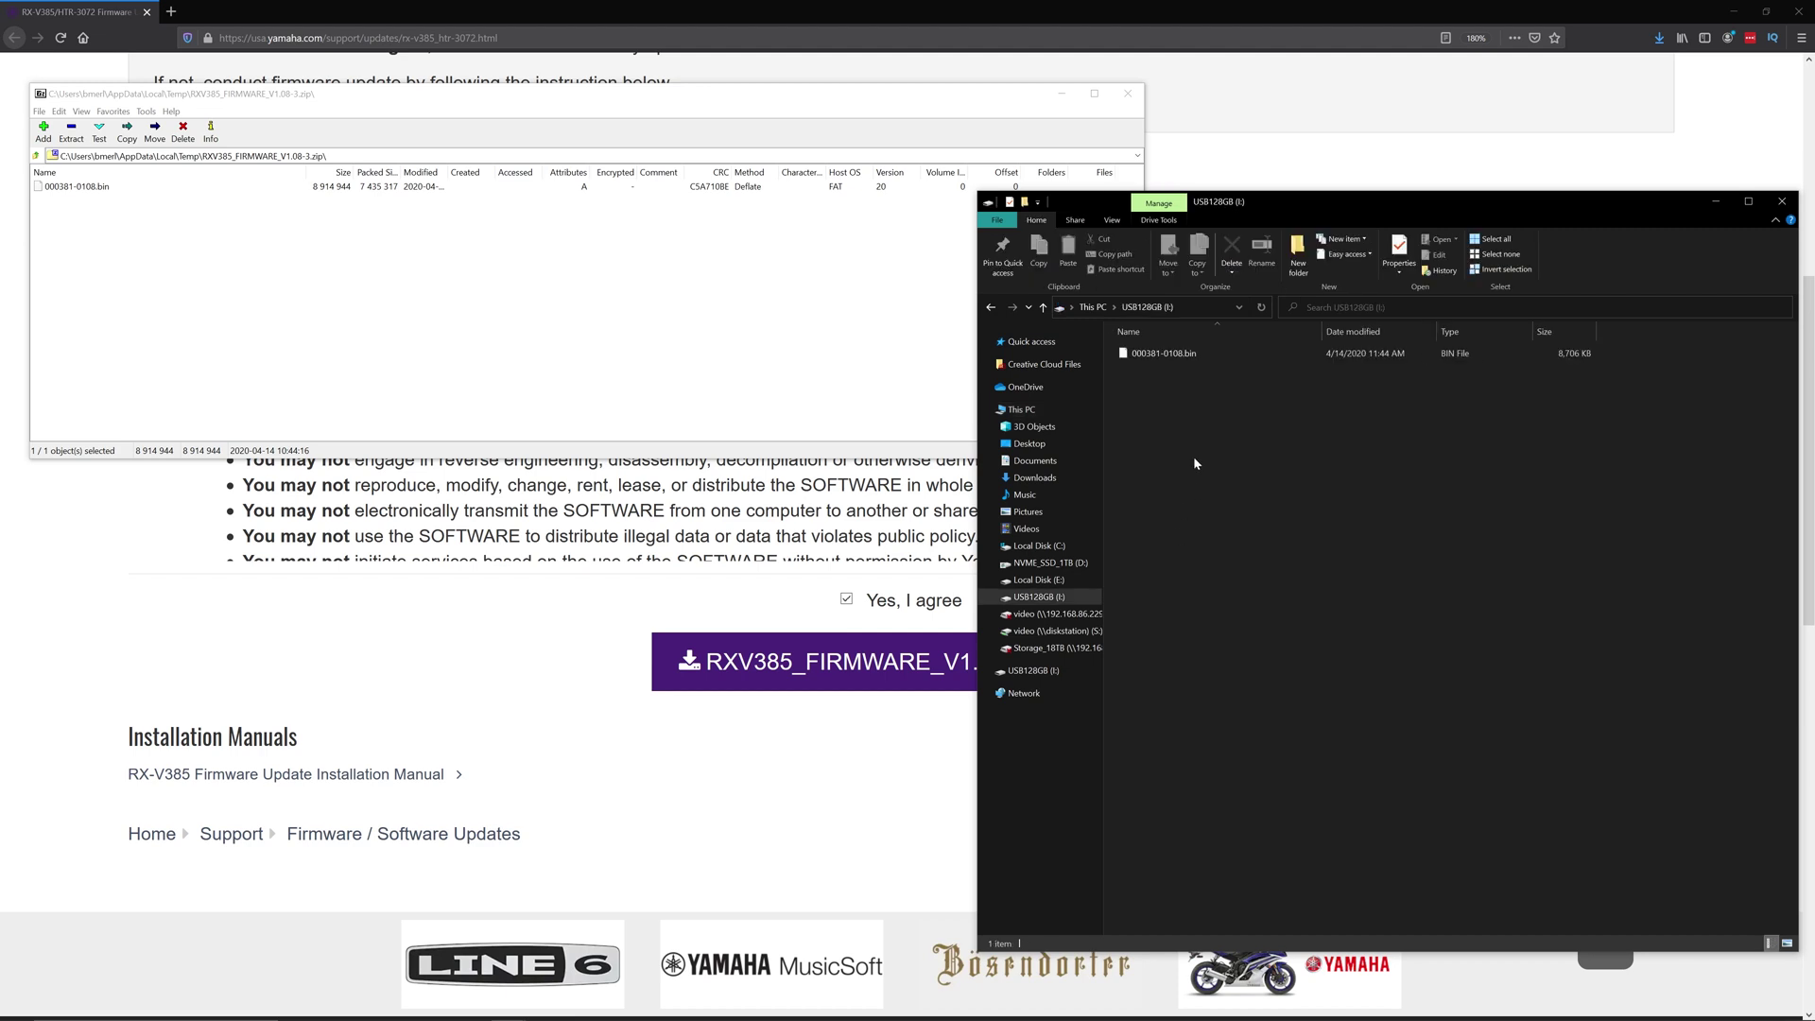